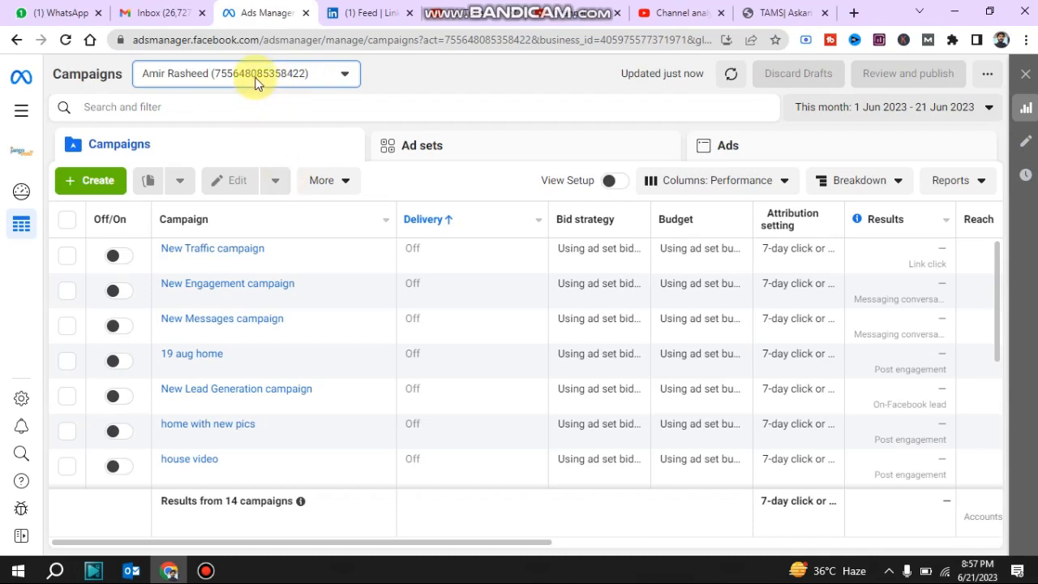
Step: View the available ad accounts and the account's ad sets, and return to the campaigns list
left_click(257, 81)
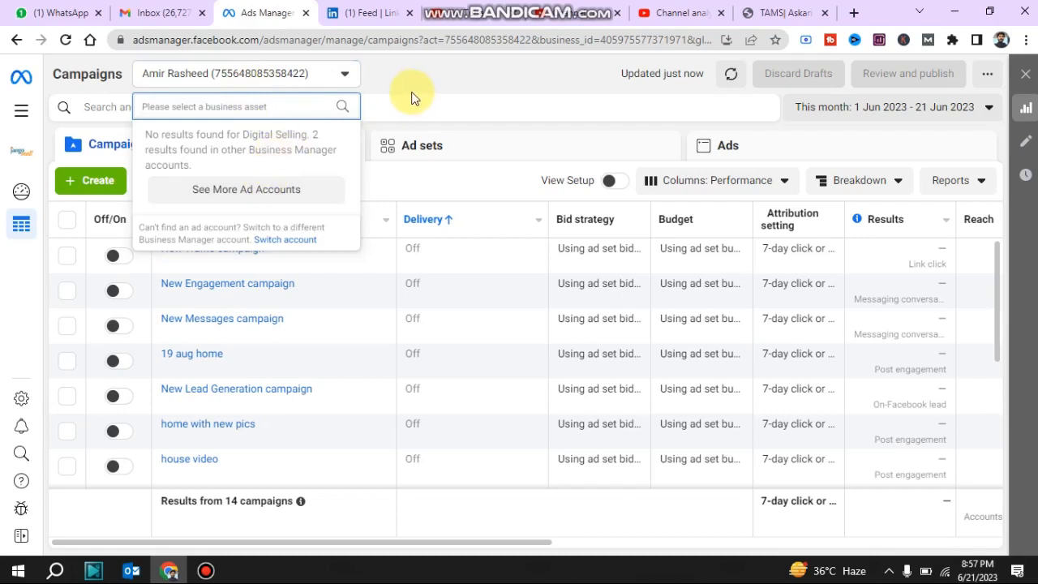
left_click(343, 74)
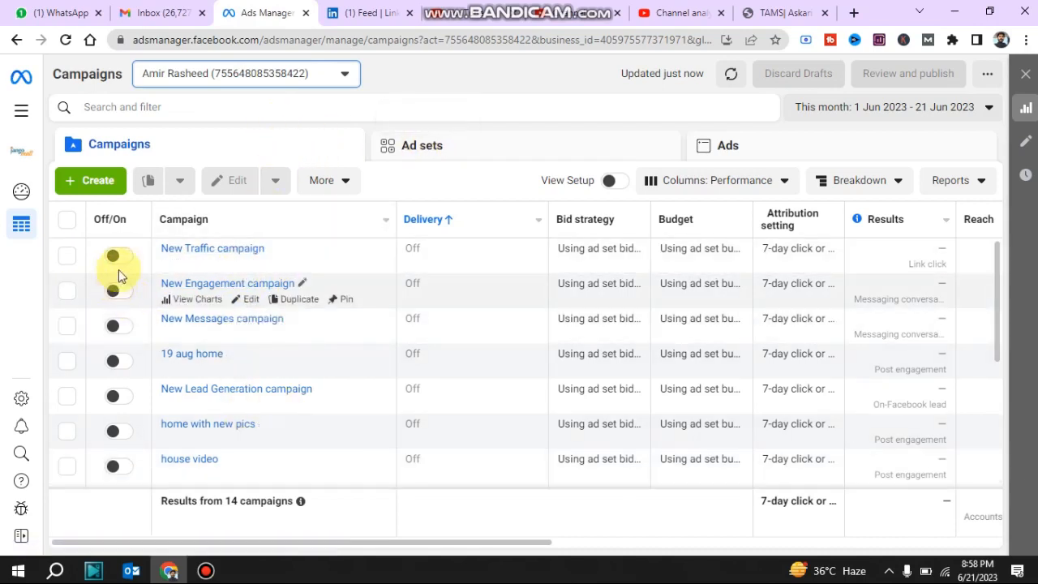
left_click(471, 145)
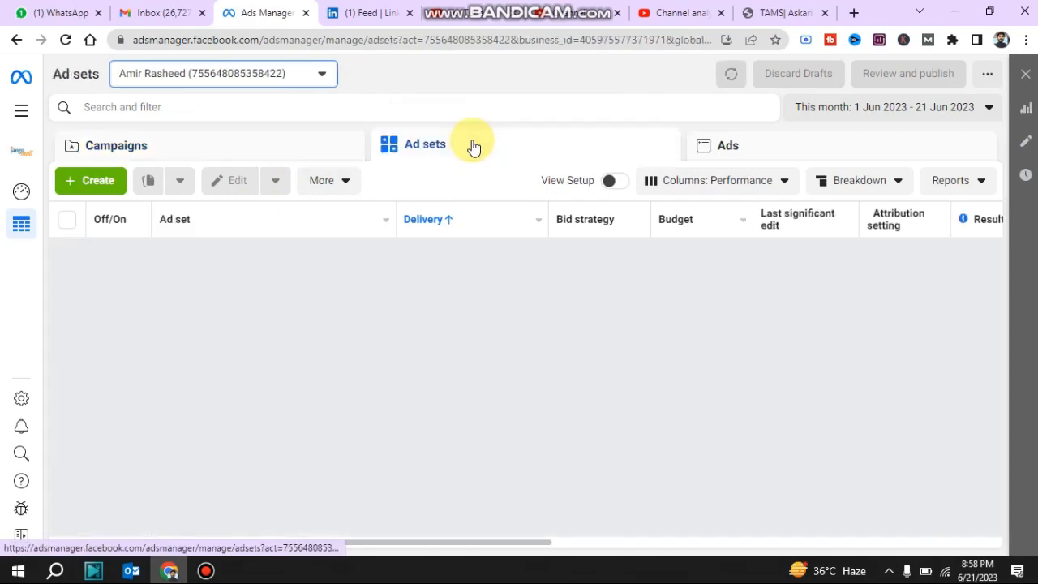
left_click(262, 140)
Step: Select the 19 aug home campaign and its New Post Engagement ad set, and view the ads it contains
left_click(68, 257)
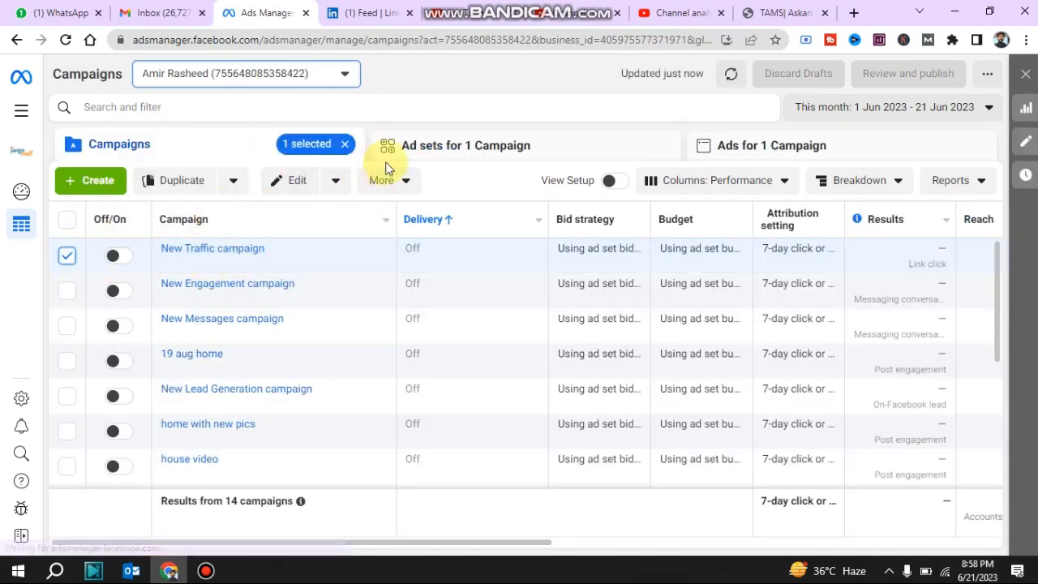
left_click(67, 258)
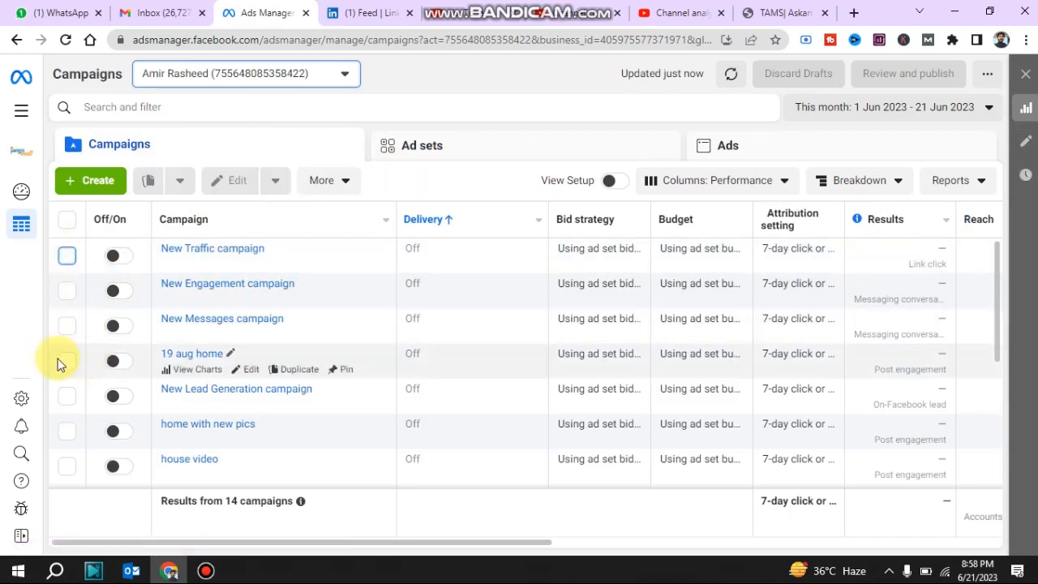
left_click(66, 360)
left_click(453, 150)
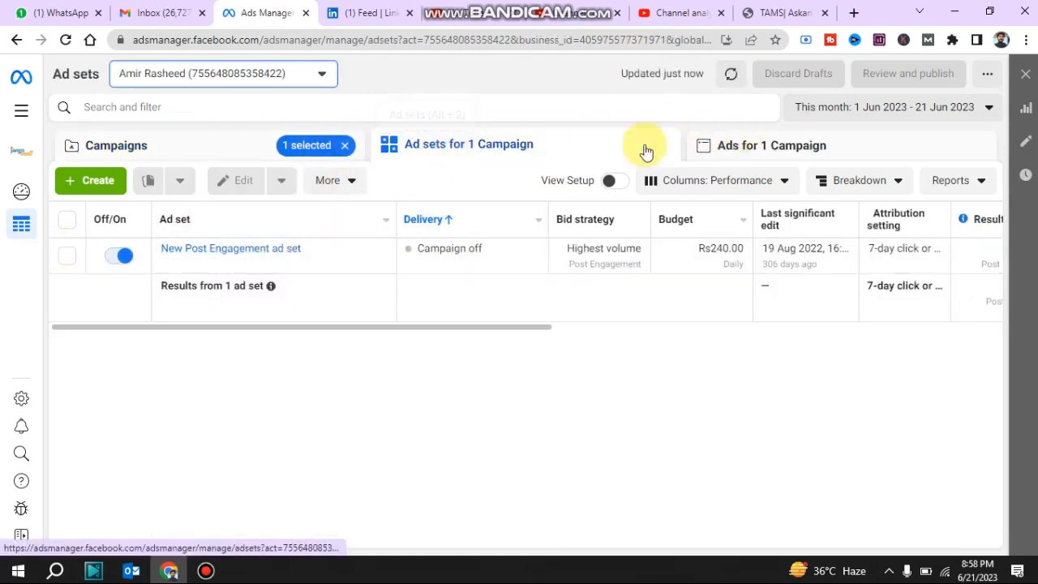
left_click(68, 256)
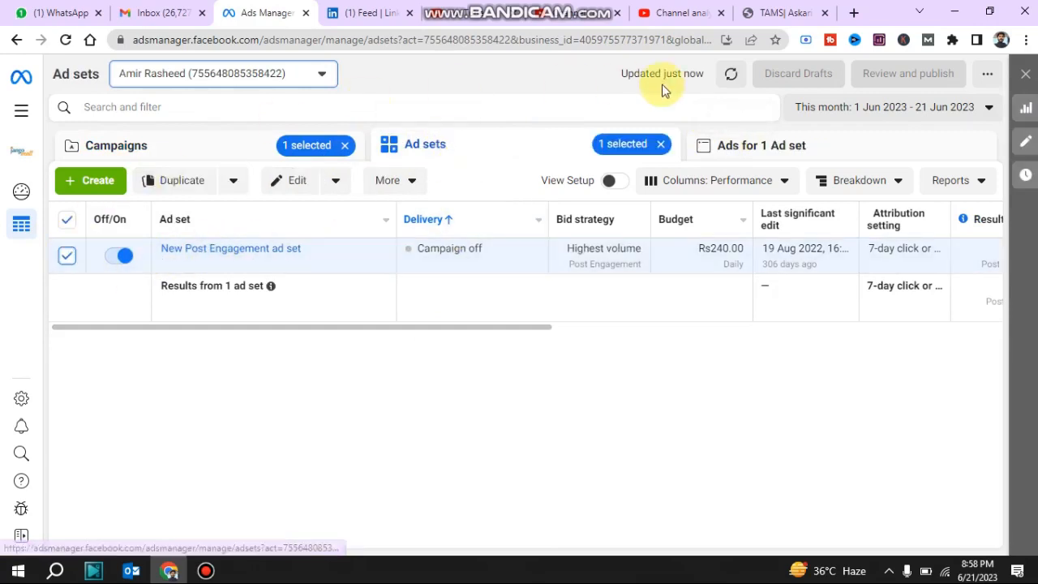
left_click(743, 150)
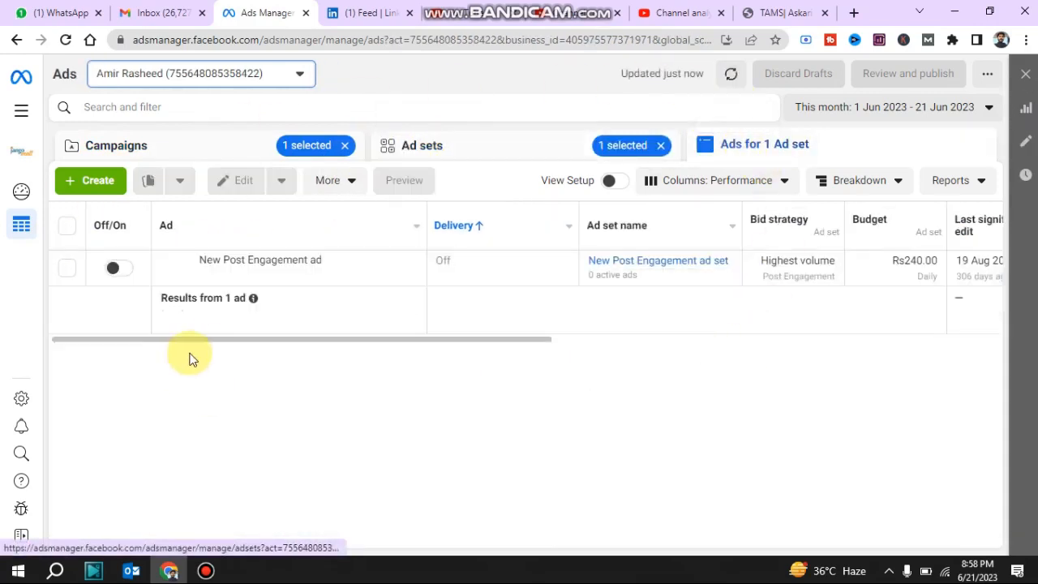
Step: Clear the ad set and campaign selections and go back to the full campaigns list
left_click(660, 145)
left_click(344, 146)
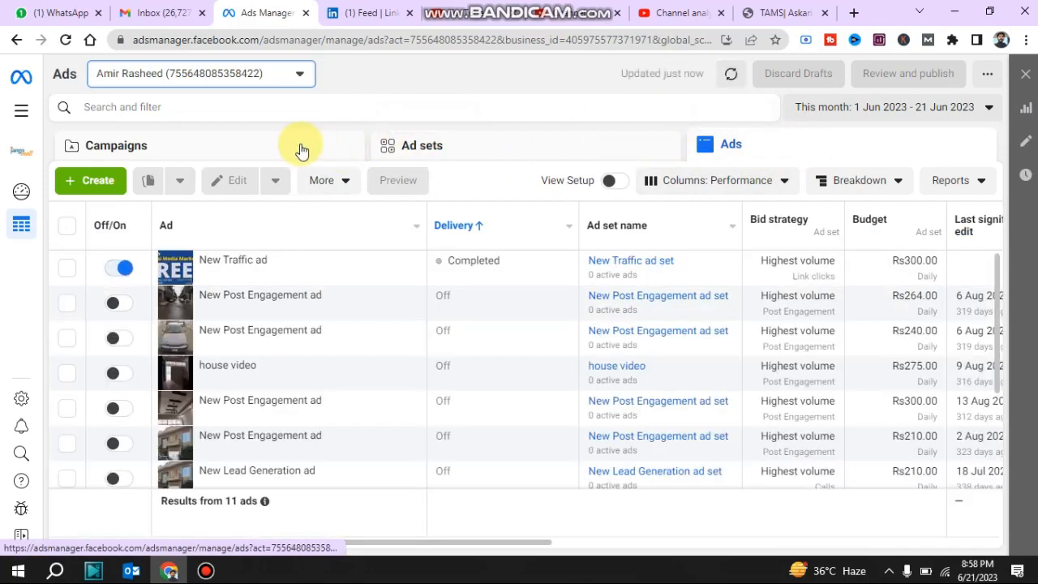
left_click(300, 150)
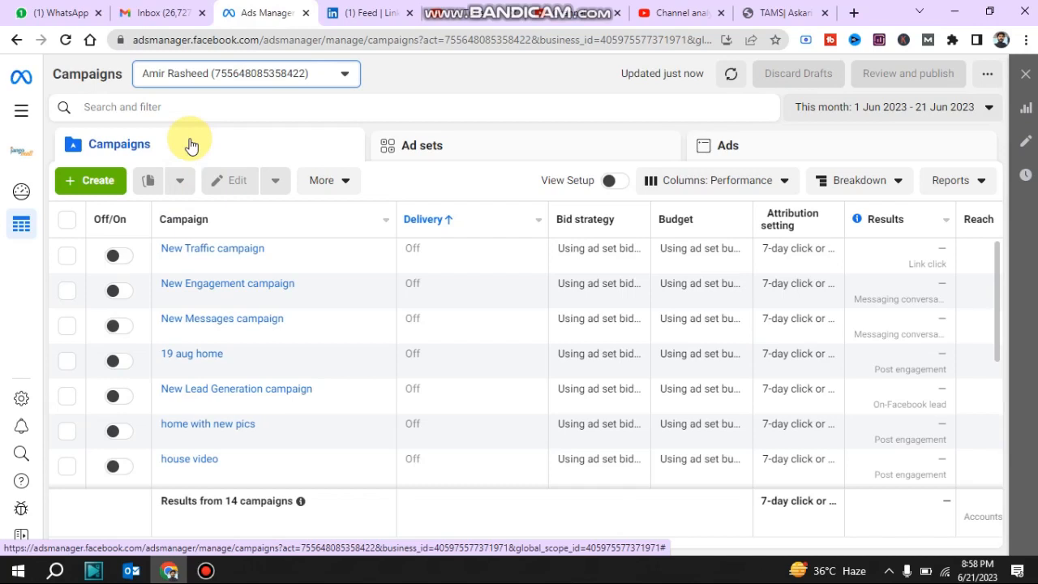
Step: Create a new campaign with the Awareness objective
left_click(98, 179)
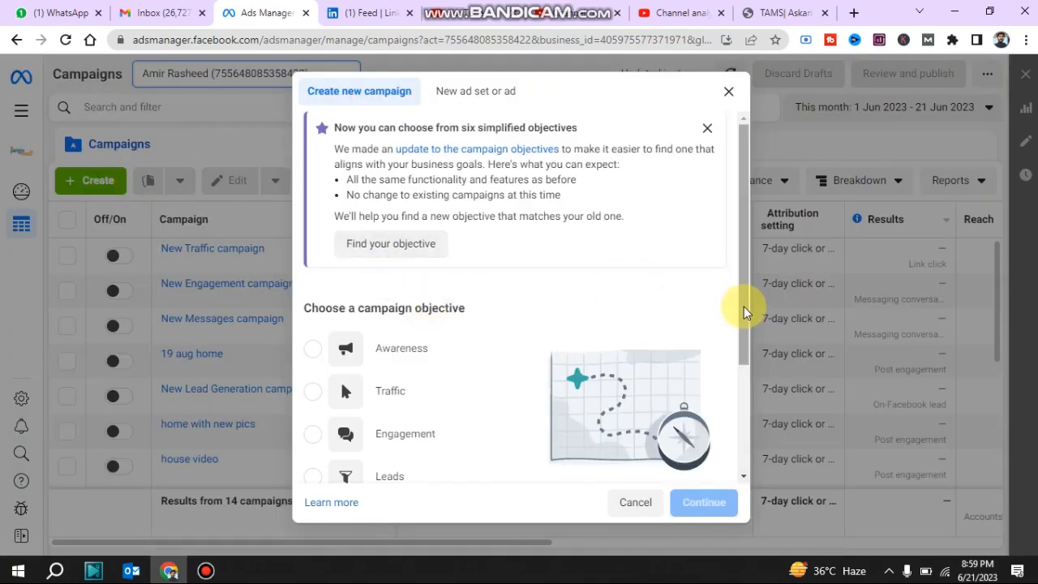
left_click_drag(742, 306, 740, 396)
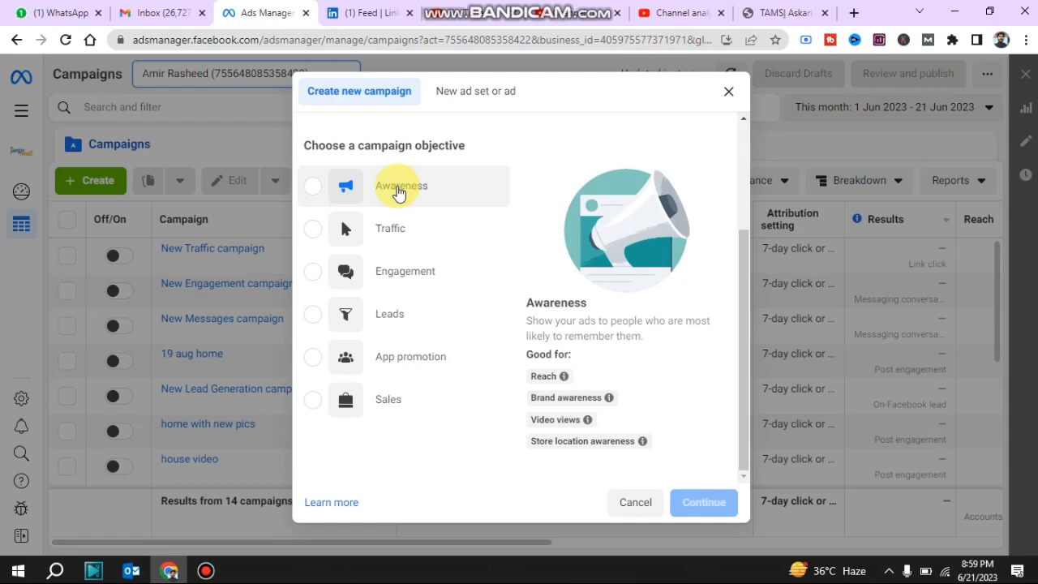
left_click(397, 192)
mouse_move(557, 379)
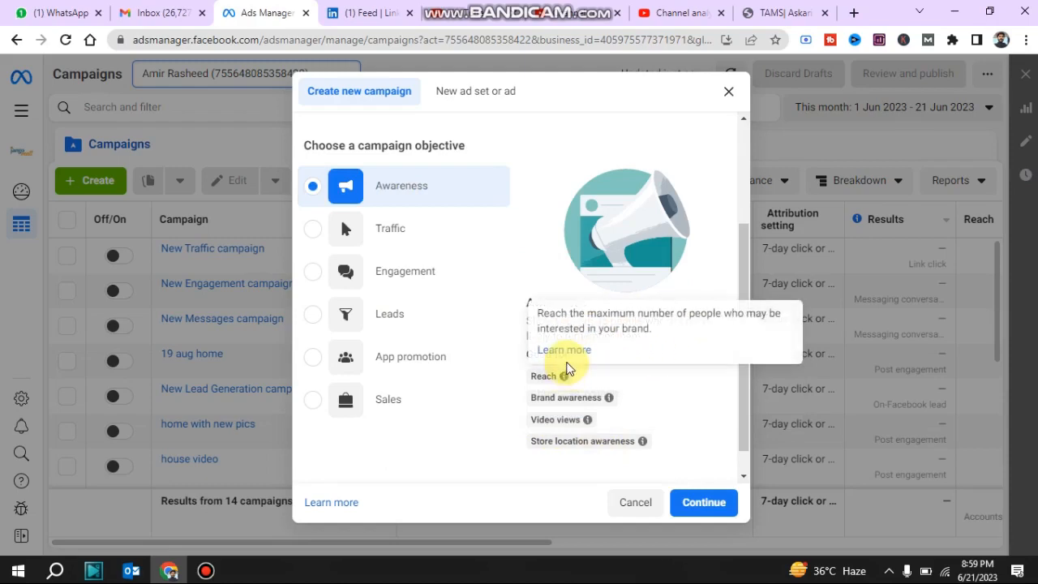
mouse_move(605, 401)
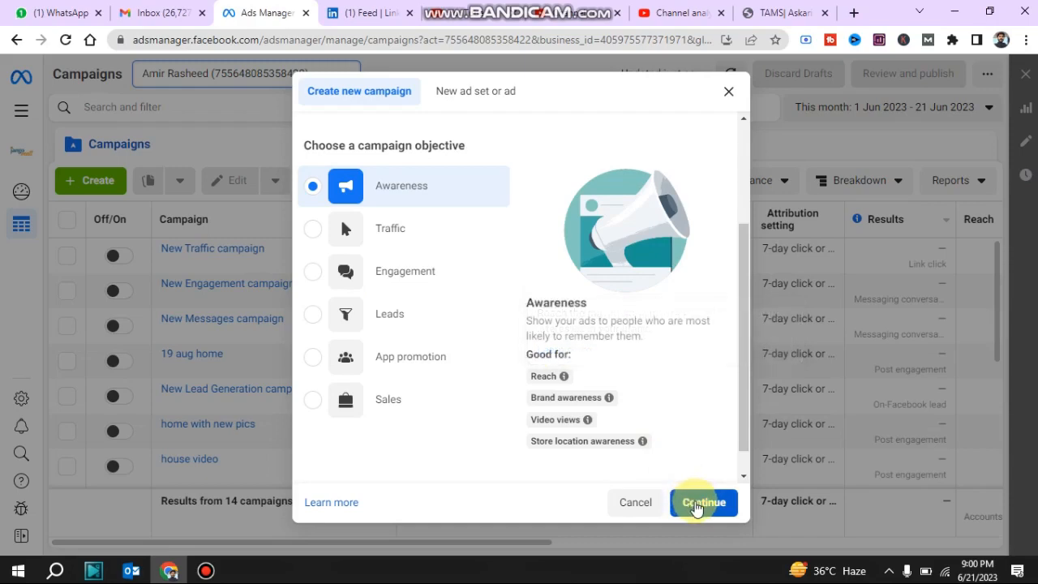
left_click(696, 503)
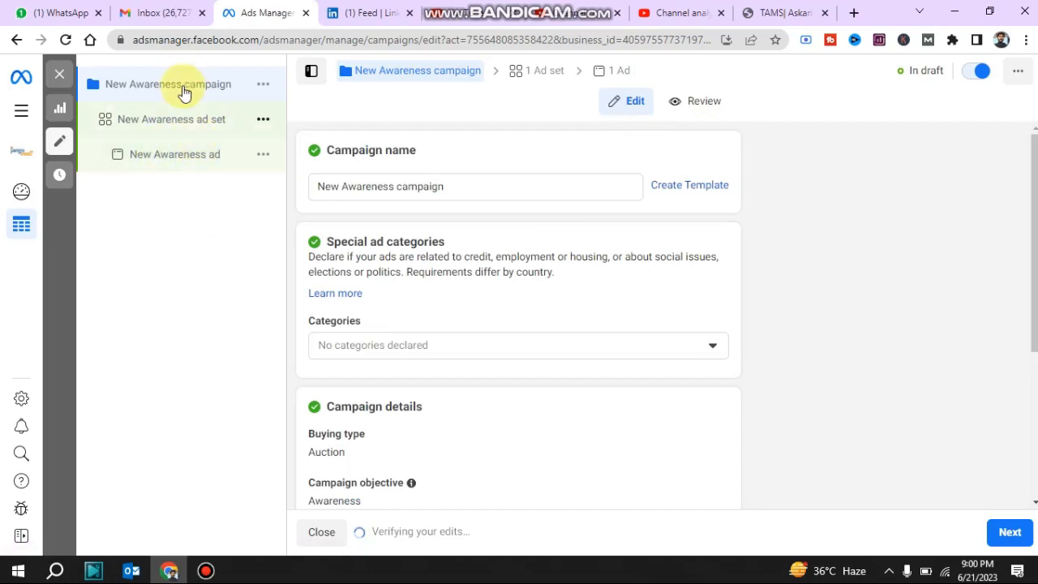
Step: Rename the new campaign to "Dummy Ad 1 June 21"
left_click(417, 185)
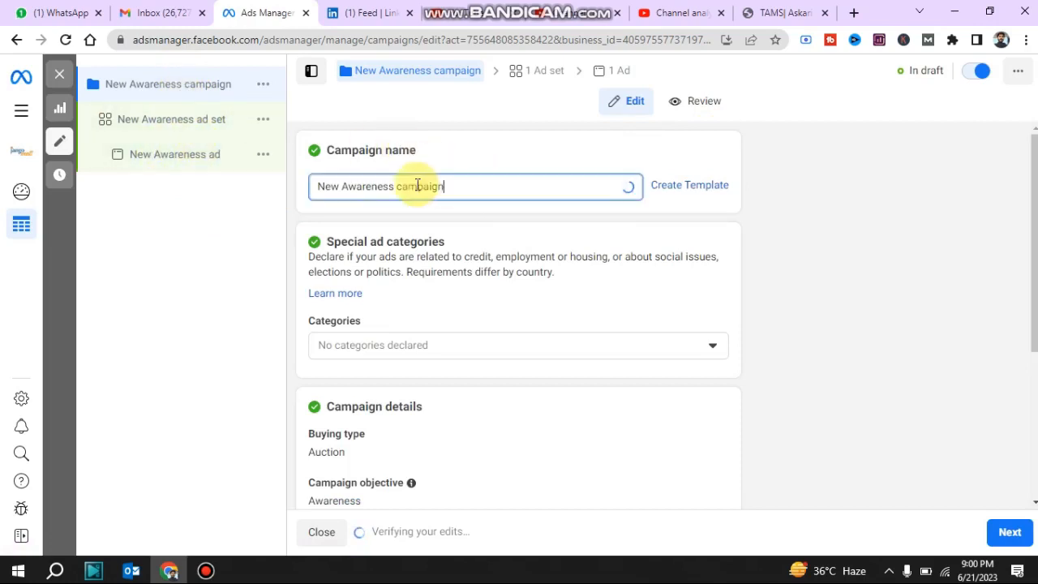
left_click_drag(446, 186, 295, 196)
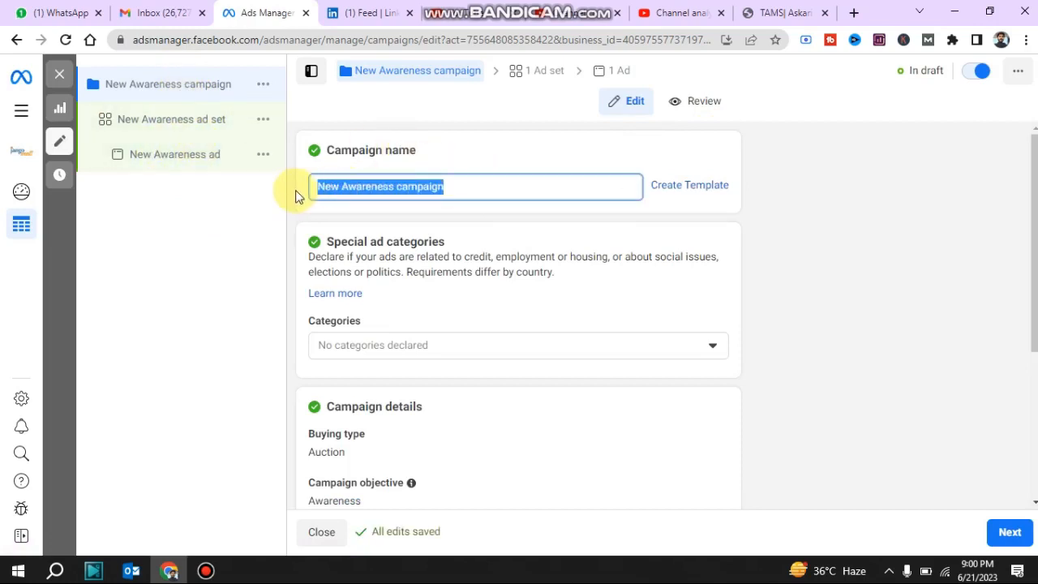
type("S")
key("BackSpace")
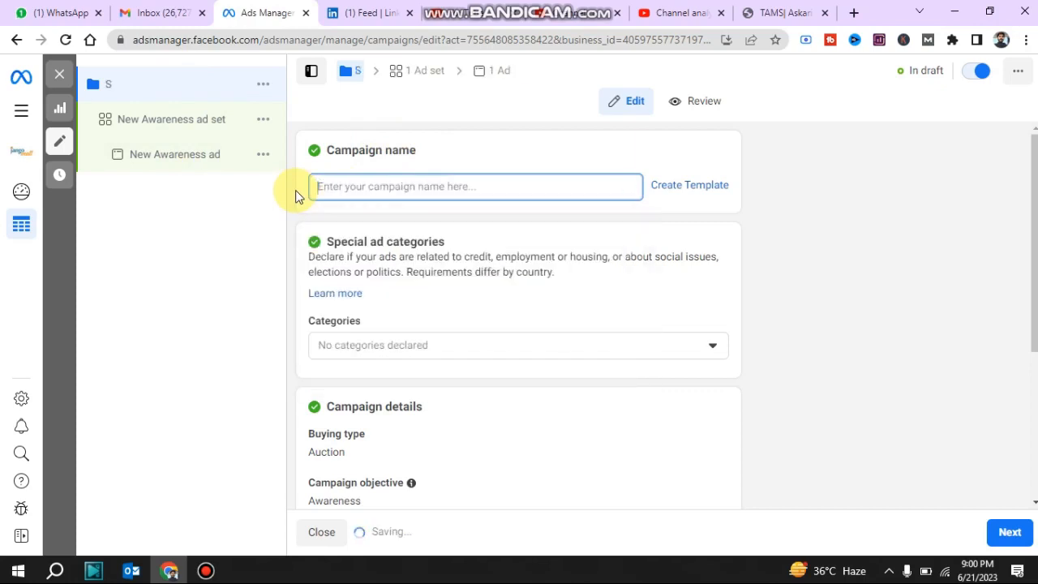
type("Dummy Add1")
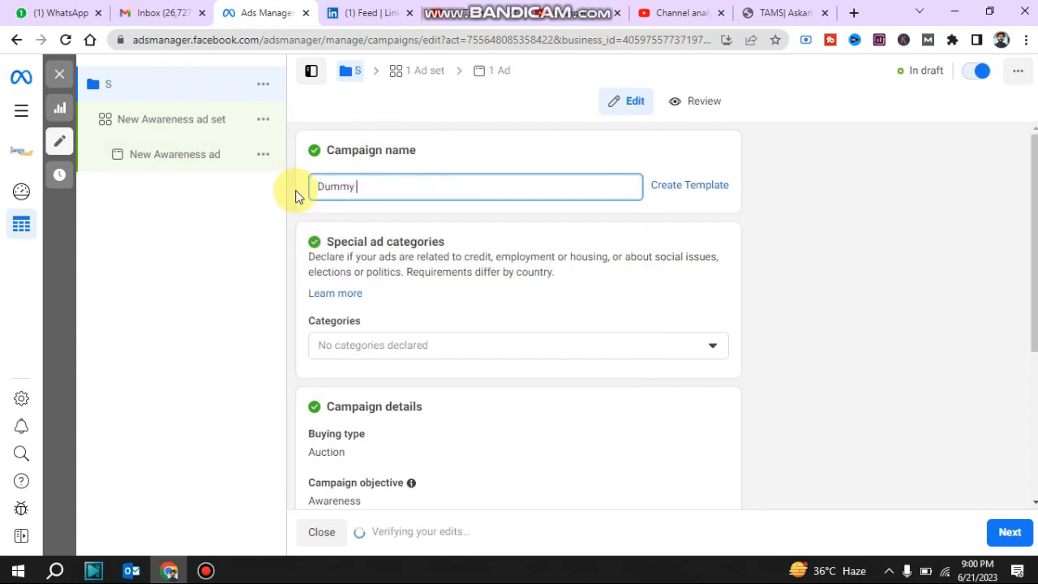
key("BackSpace")
key("BackSpace")
key("BackSpace")
key("BackSpace")
type("d 1")
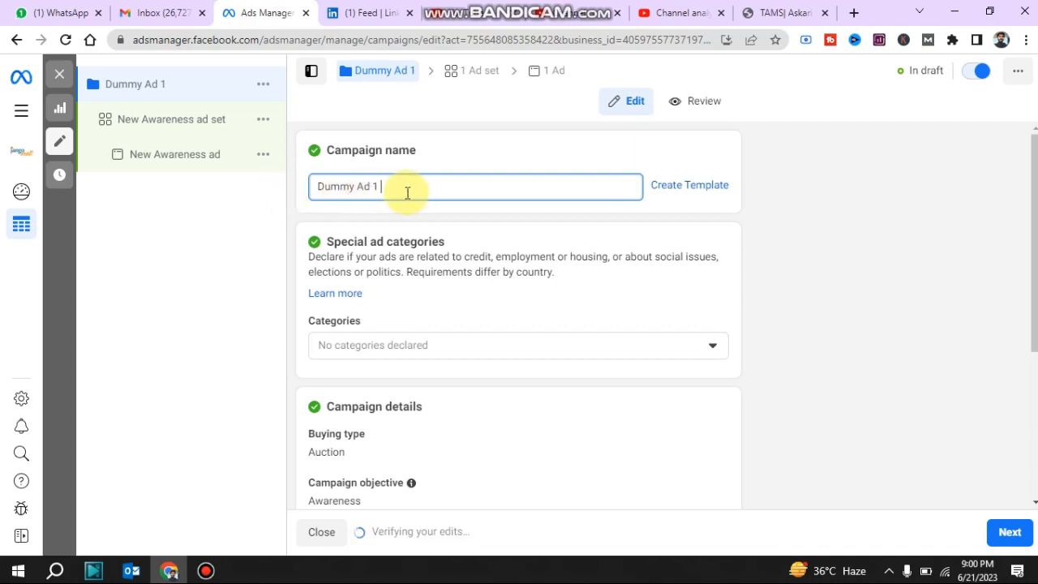
type("June")
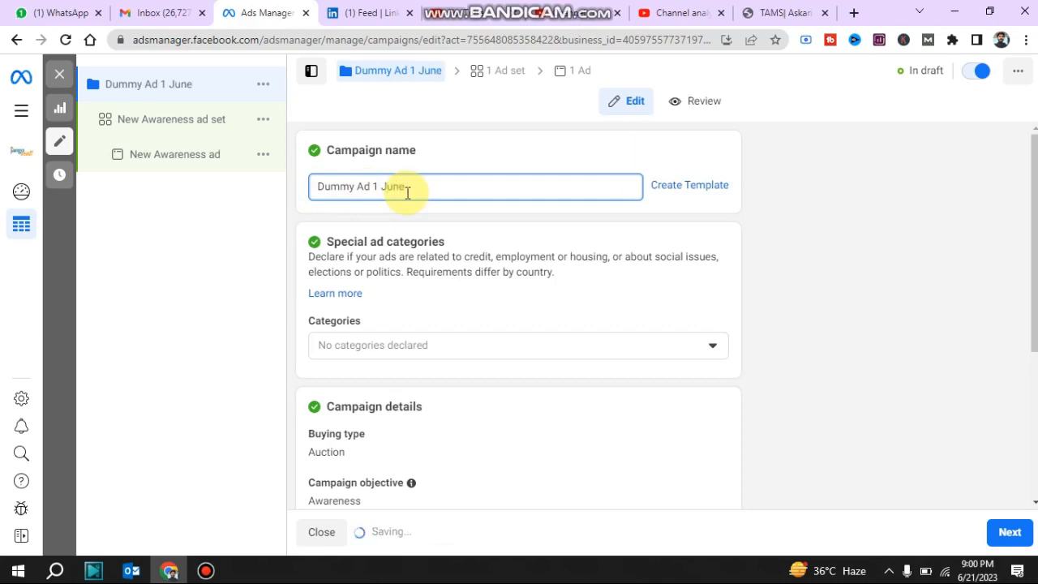
type(" 21")
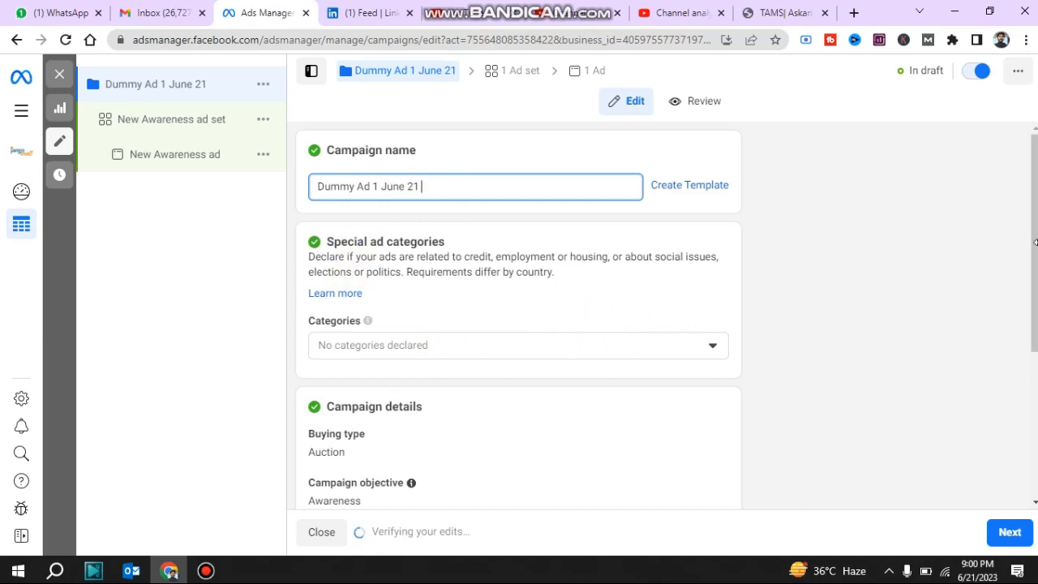
Step: View the available special ad categories without declaring any
left_click(1032, 203)
left_click_drag(1033, 203, 1027, 219)
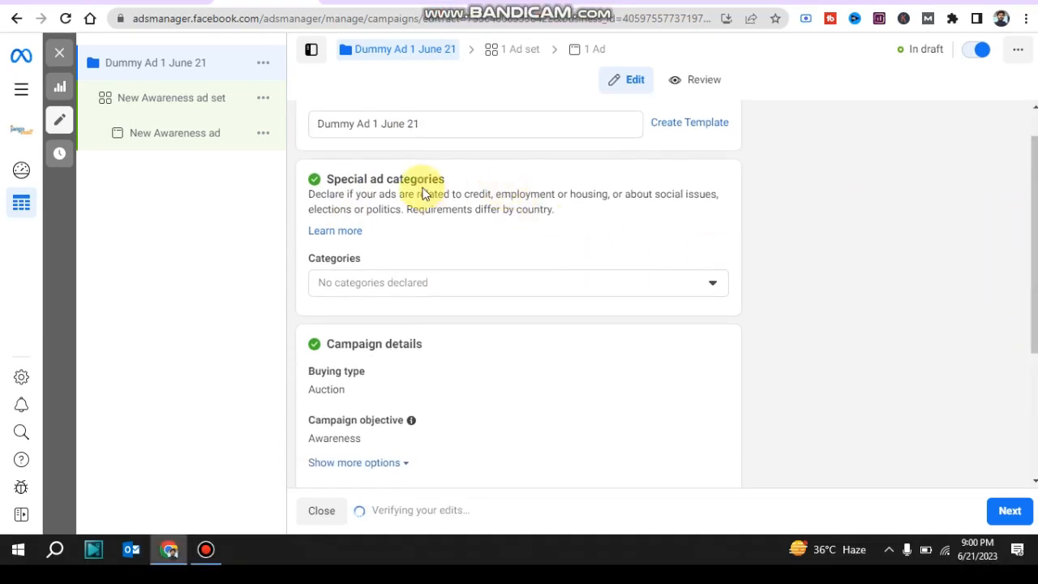
left_click(446, 286)
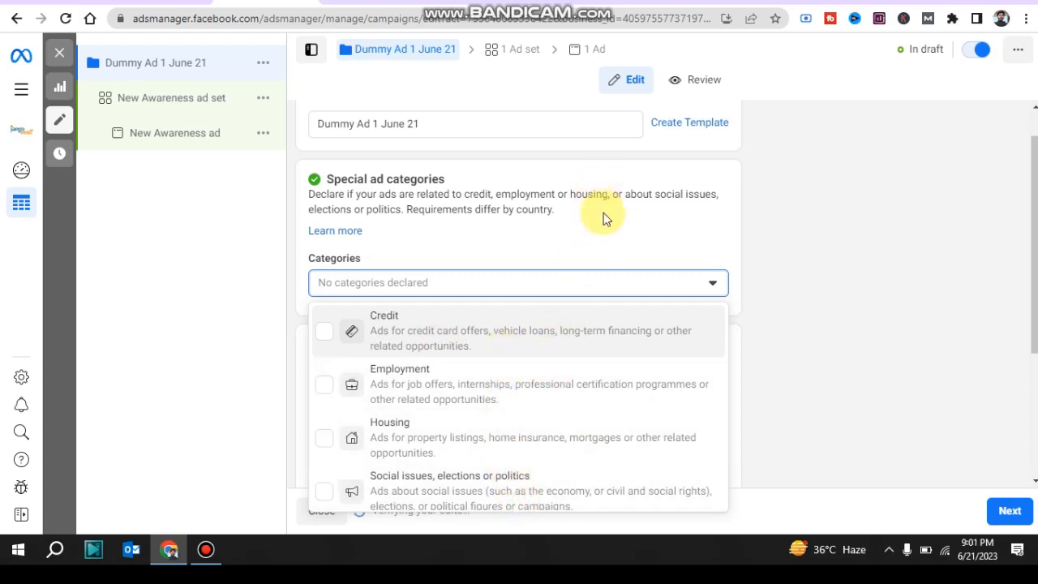
left_click(617, 258)
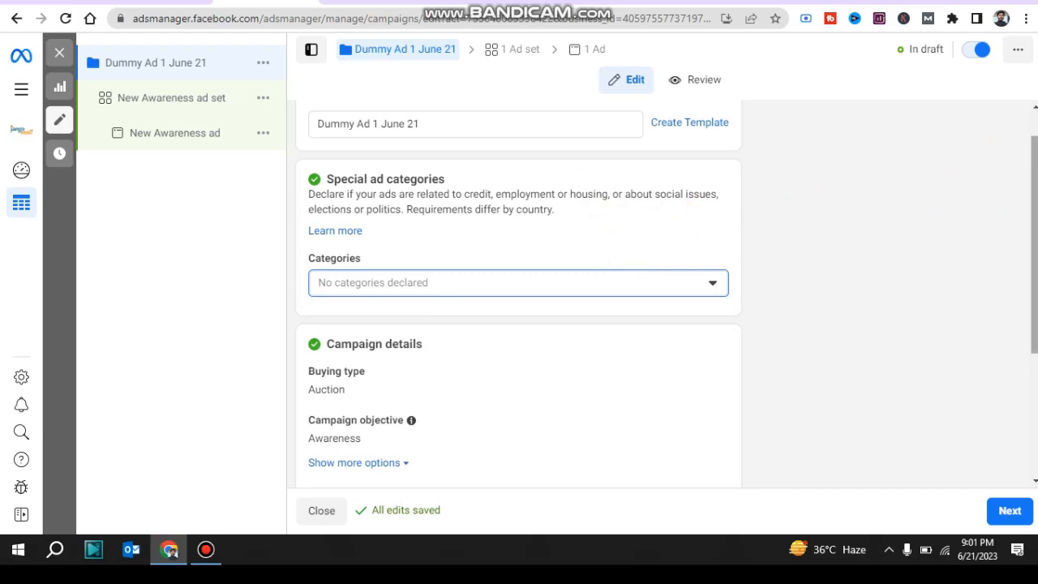
Step: Open the campaign objective and the campaign spending limit for editing in the campaign details and review their options
left_click_drag(1032, 224, 1034, 326)
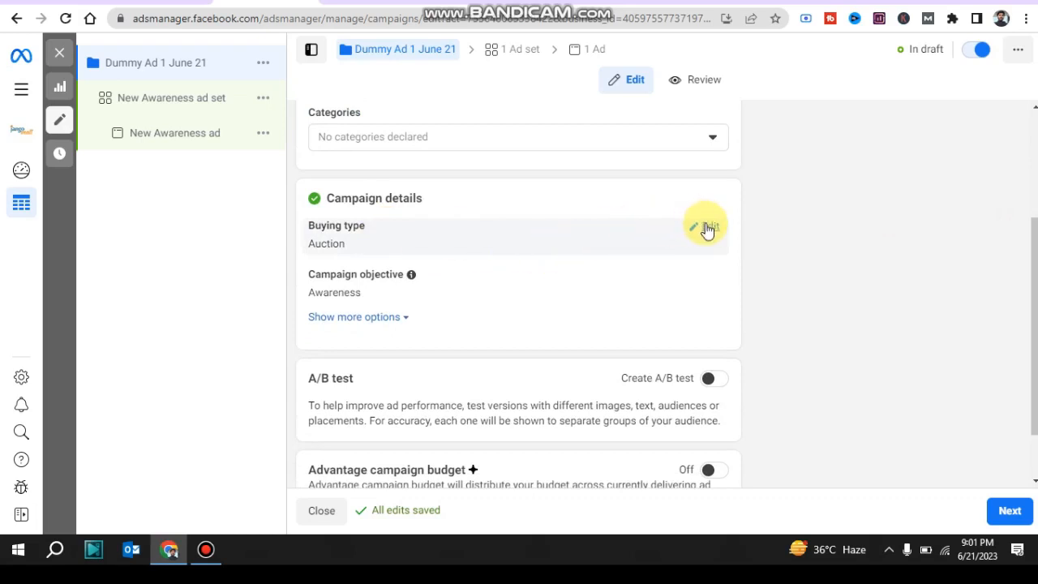
double_click(972, 176)
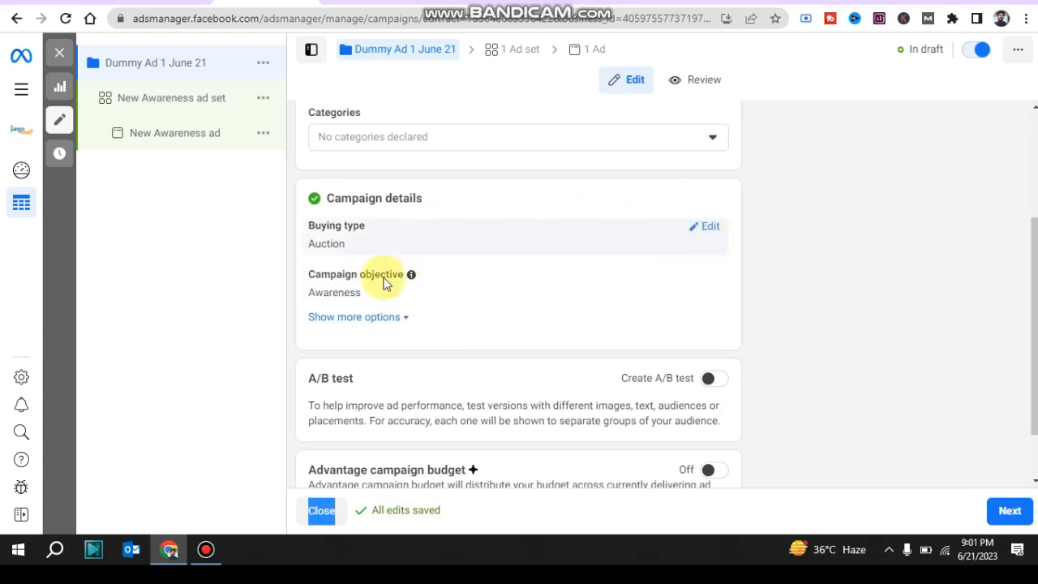
left_click(710, 275)
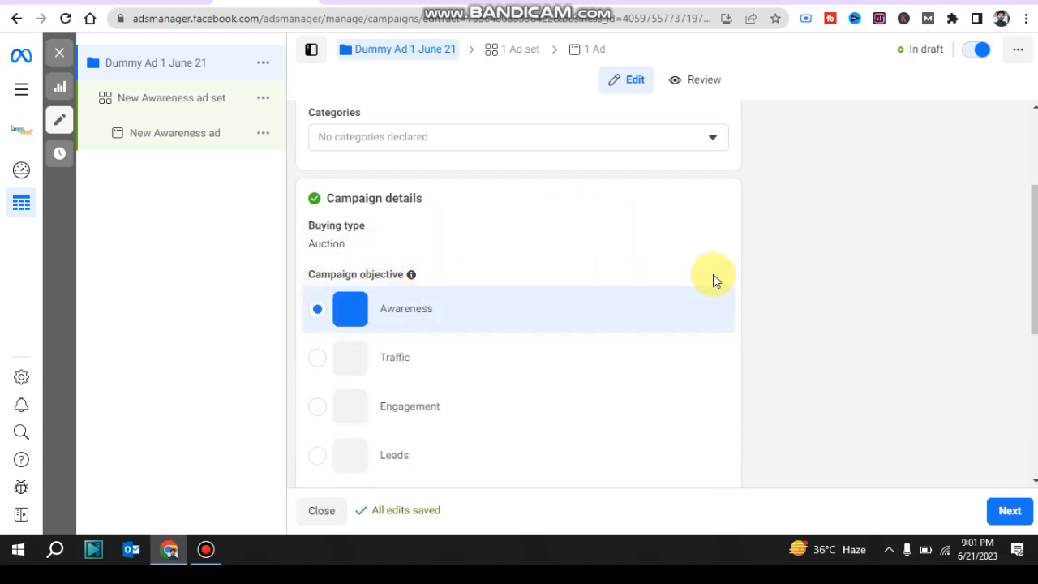
scroll(792, 340, "down", 2)
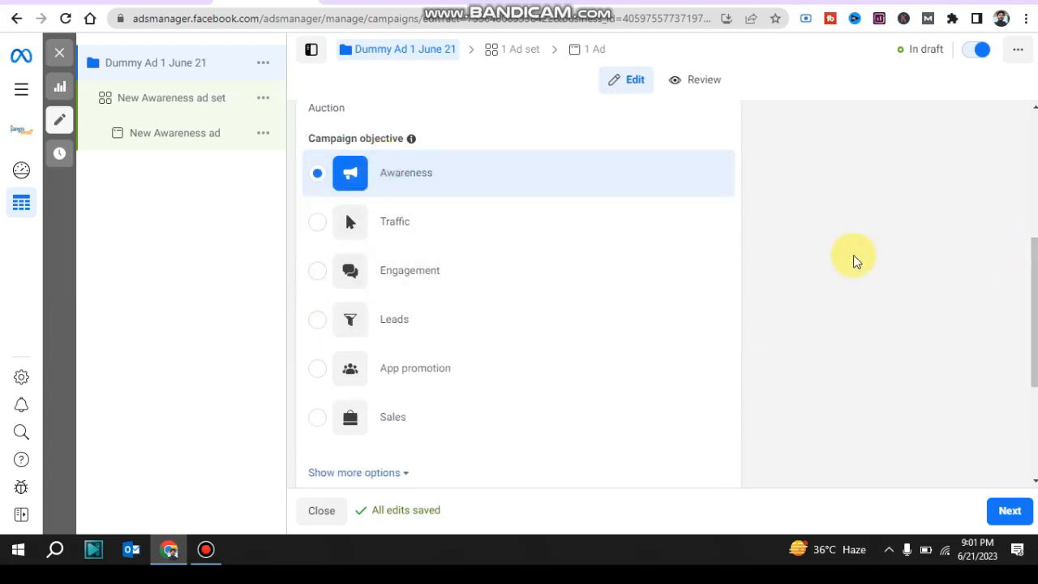
left_click_drag(1035, 294, 1025, 381)
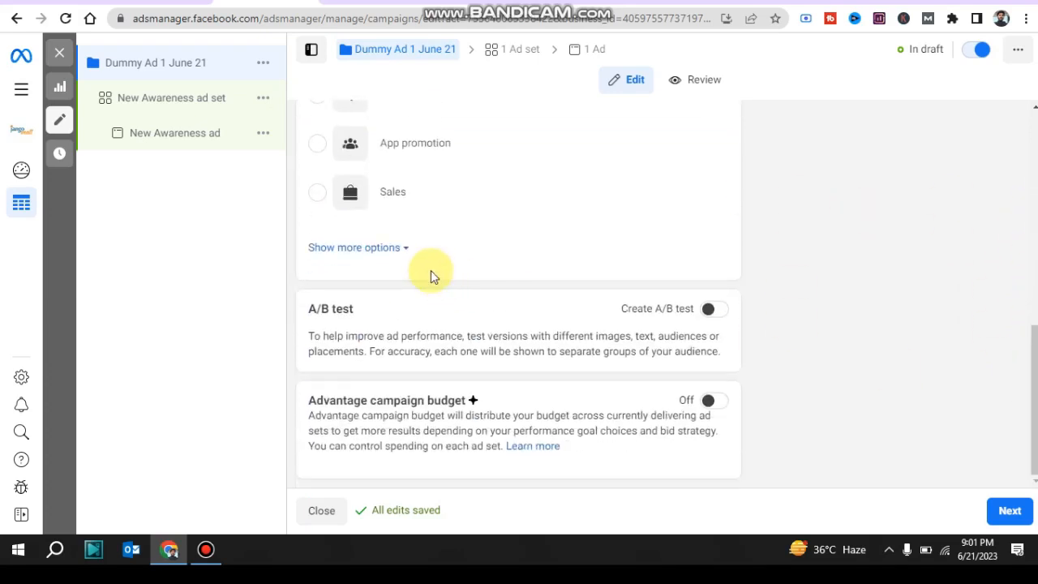
left_click(349, 250)
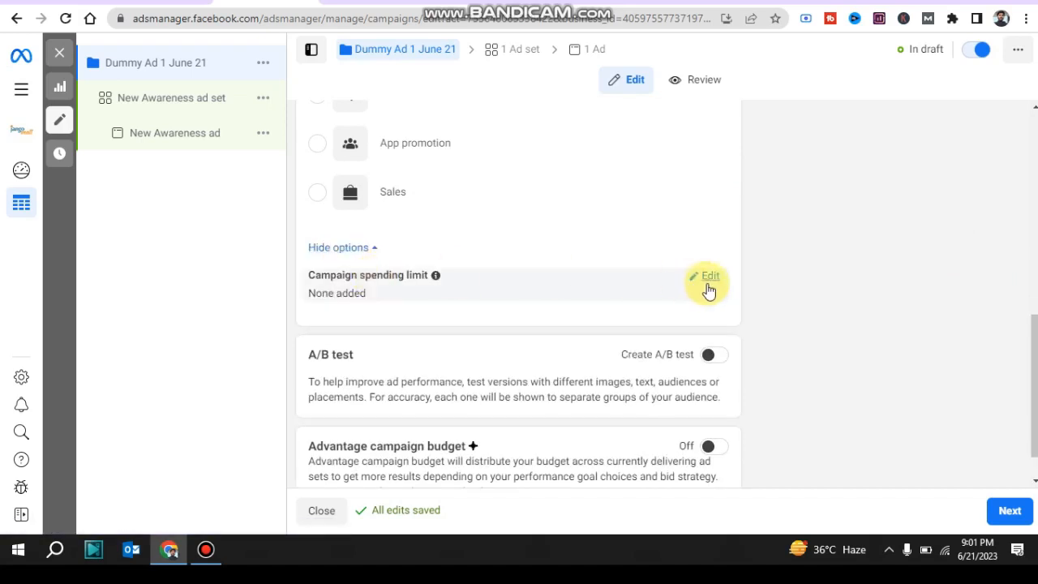
left_click(708, 279)
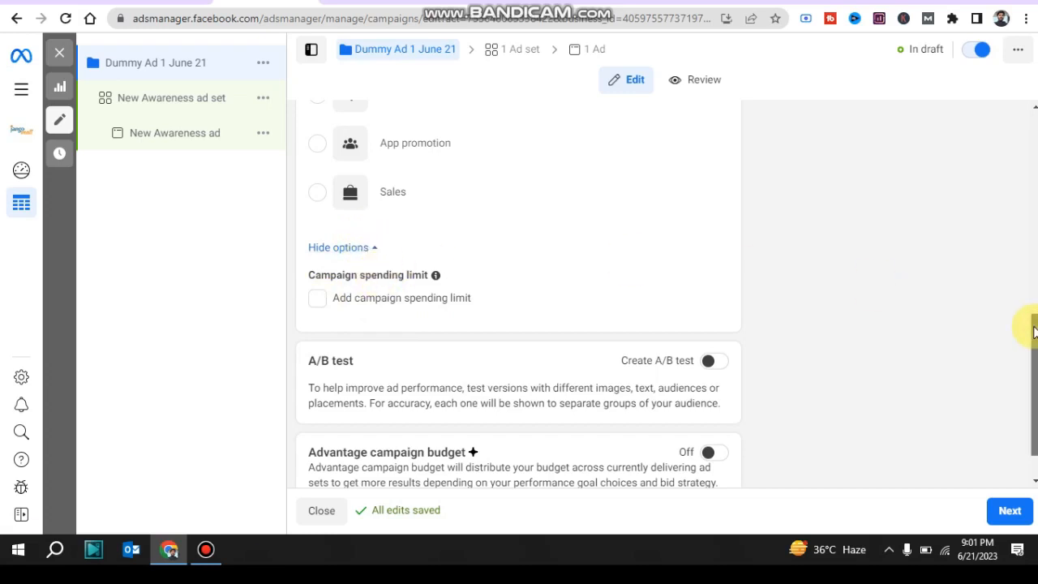
Step: Turn on Advantage campaign budget for the campaign and show its budget settings
scroll(688, 429, "down", 1)
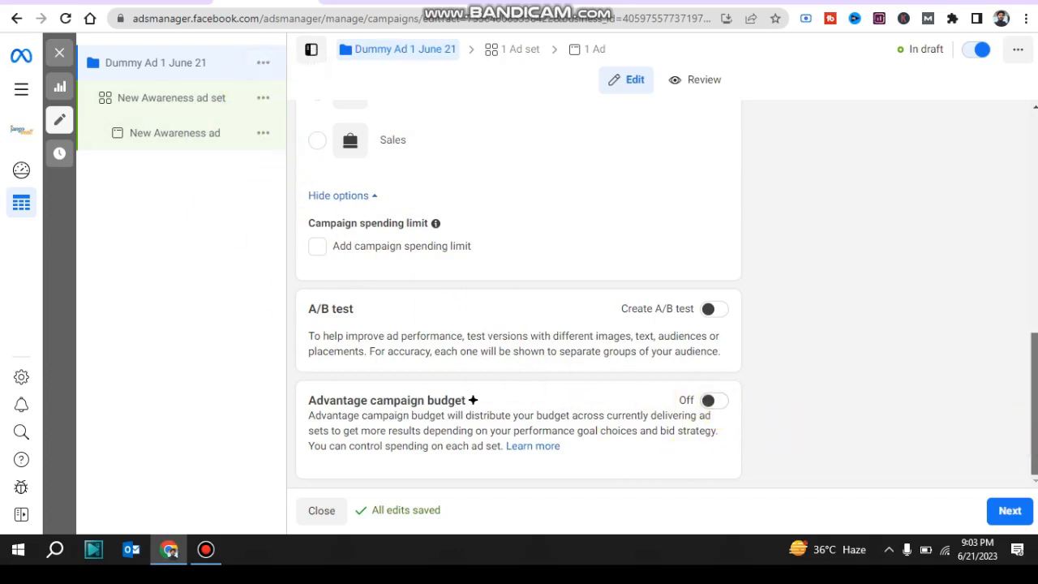
left_click(718, 402)
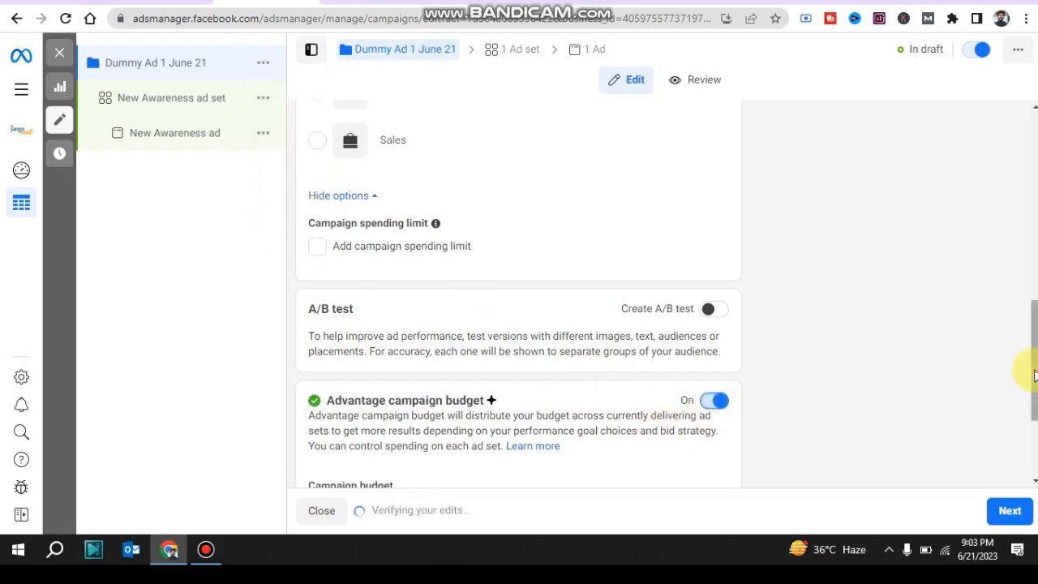
left_click_drag(1033, 371, 1033, 424)
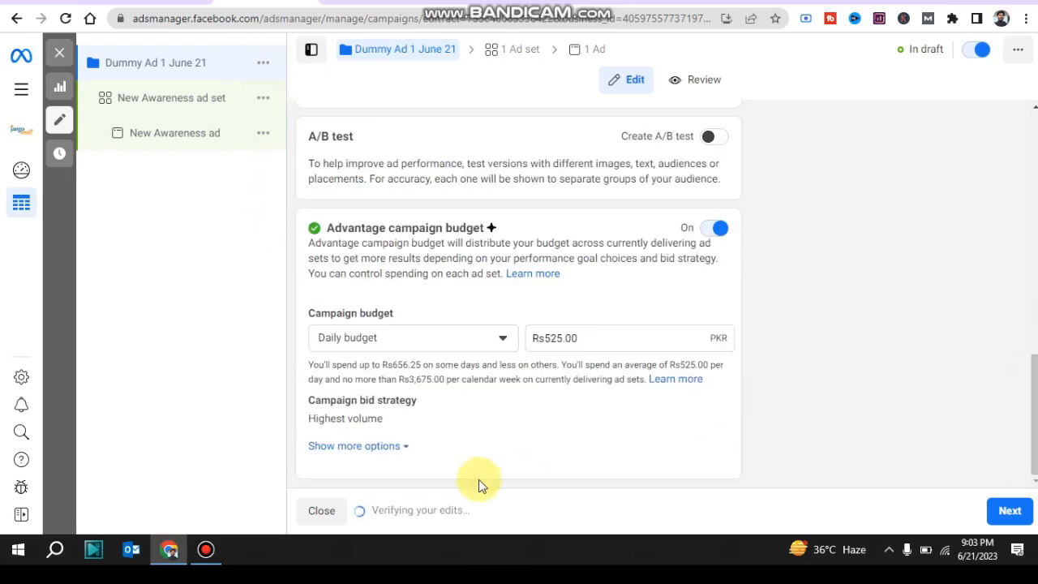
Step: Review the campaign budget types and set the daily campaign budget to Rs5,205.00
left_click(427, 341)
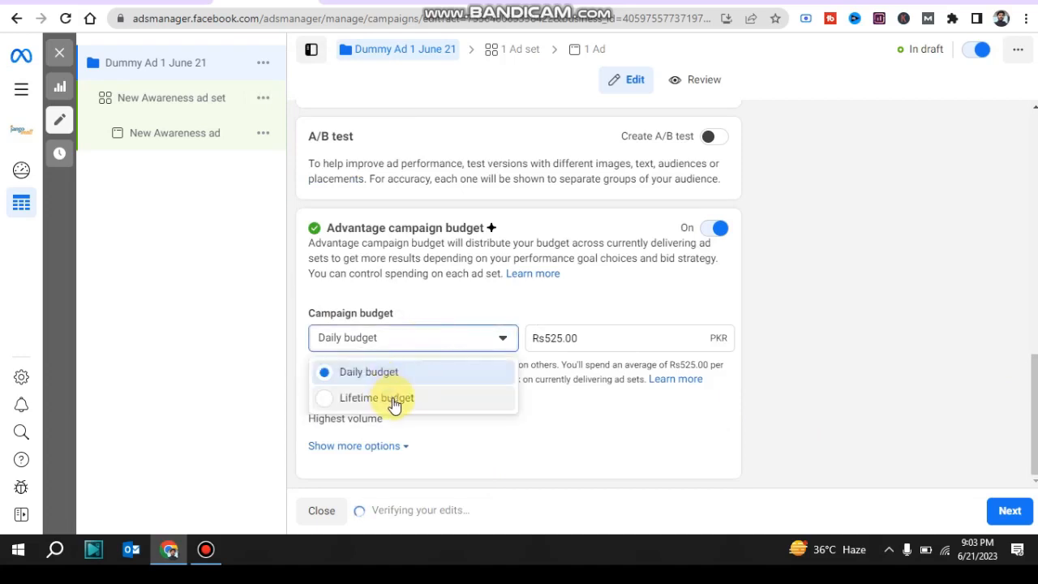
left_click(556, 338)
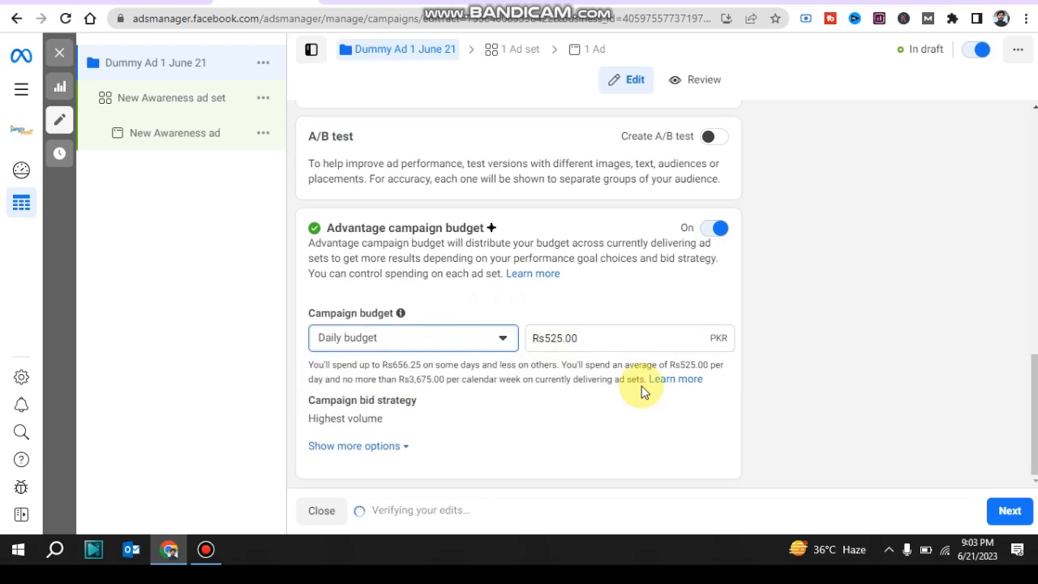
left_click(555, 338)
type("0")
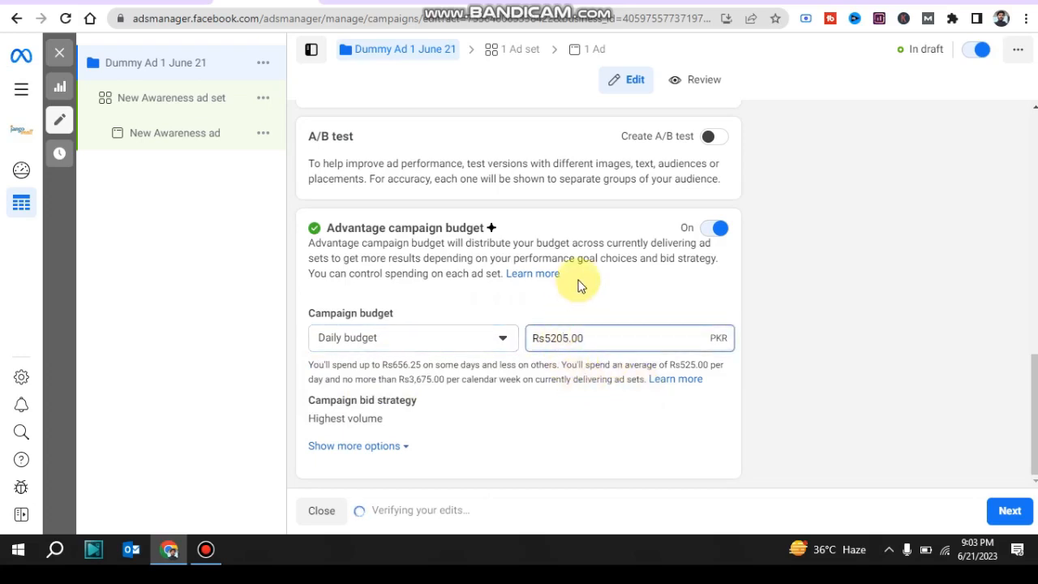
left_click(519, 302)
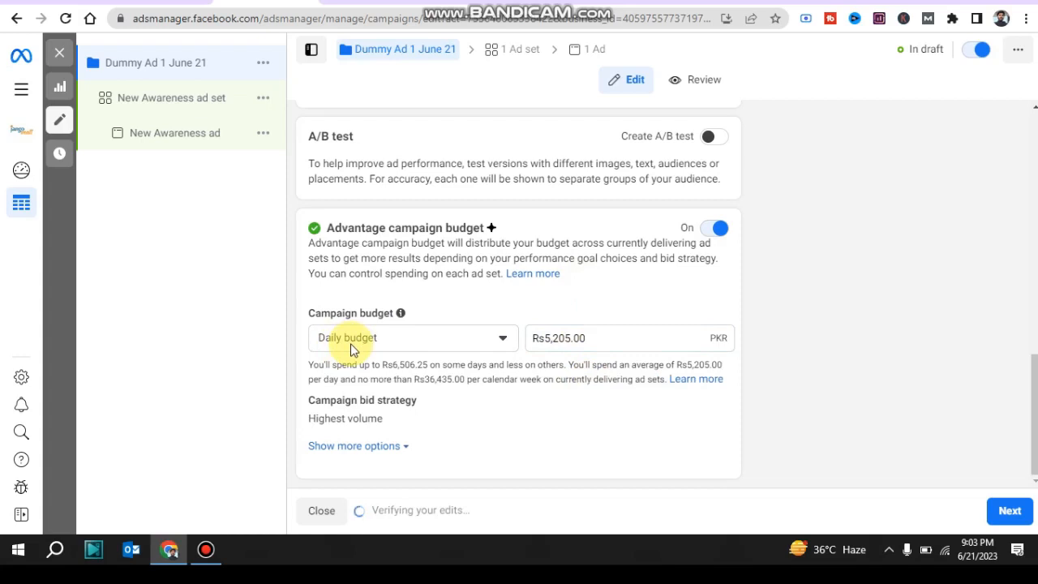
Step: Switch the campaign budget to a lifetime budget and expand the additional campaign budget options
left_click(351, 345)
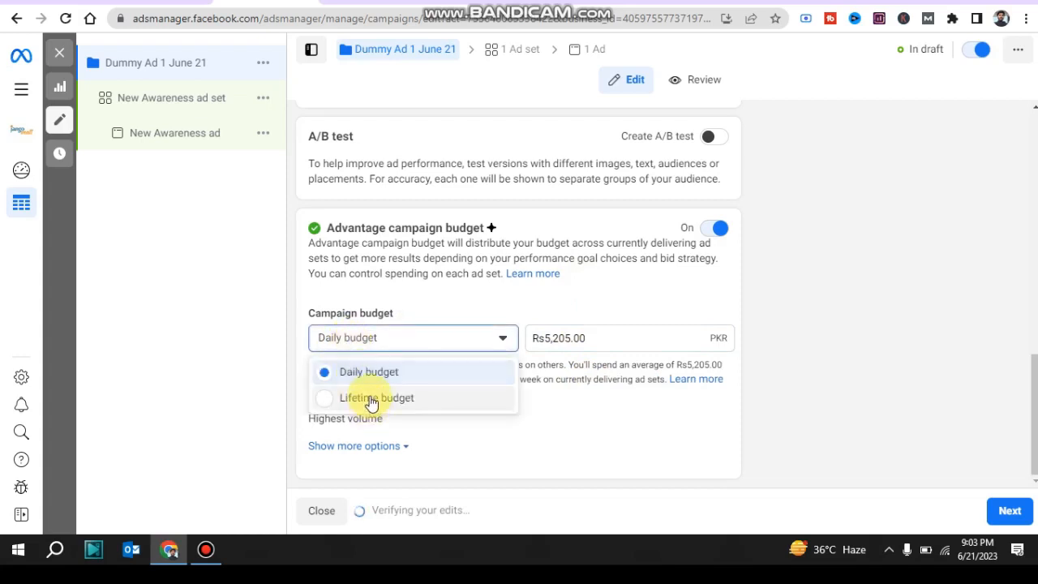
left_click(371, 398)
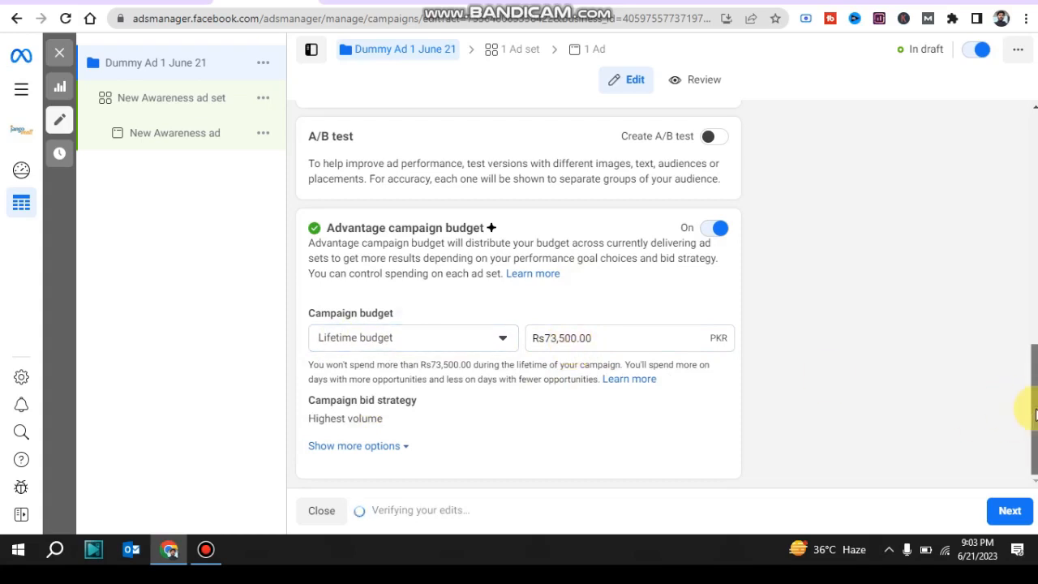
left_click(343, 448)
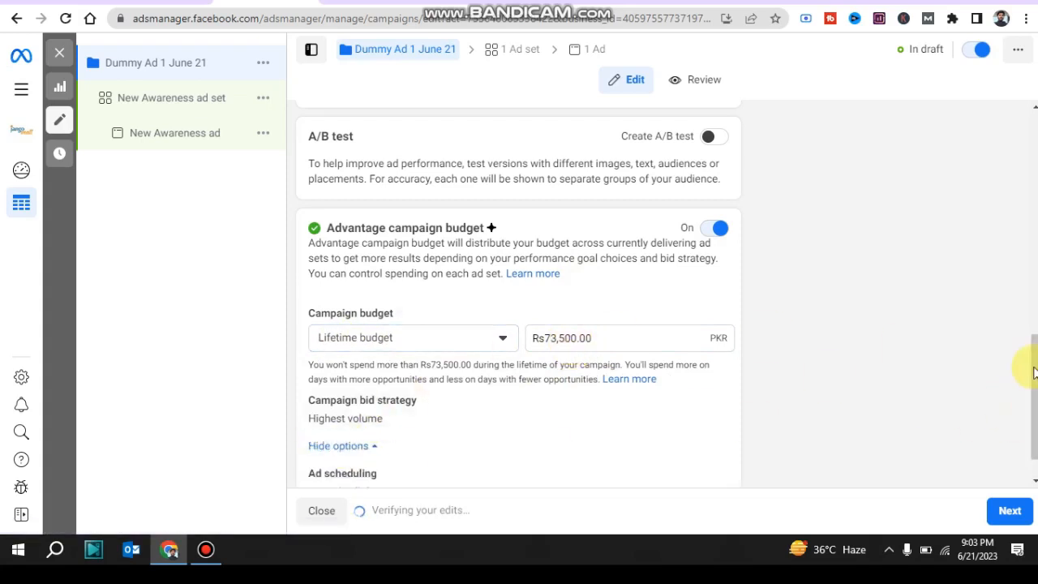
scroll(1028, 406, "down", 1)
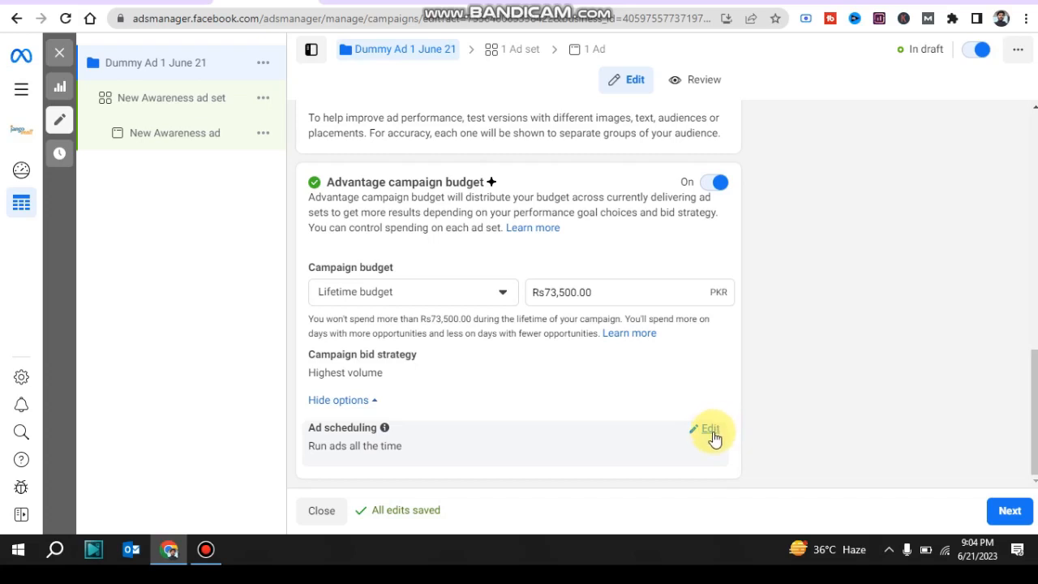
Step: Switch the campaign budget type to Daily budget and back to Lifetime budget
left_click(384, 297)
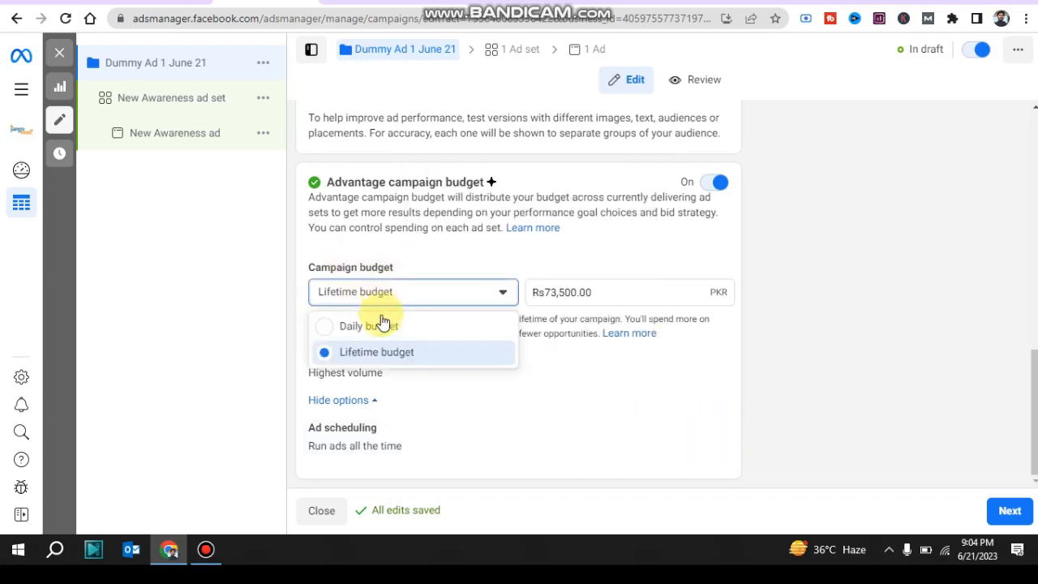
left_click(385, 325)
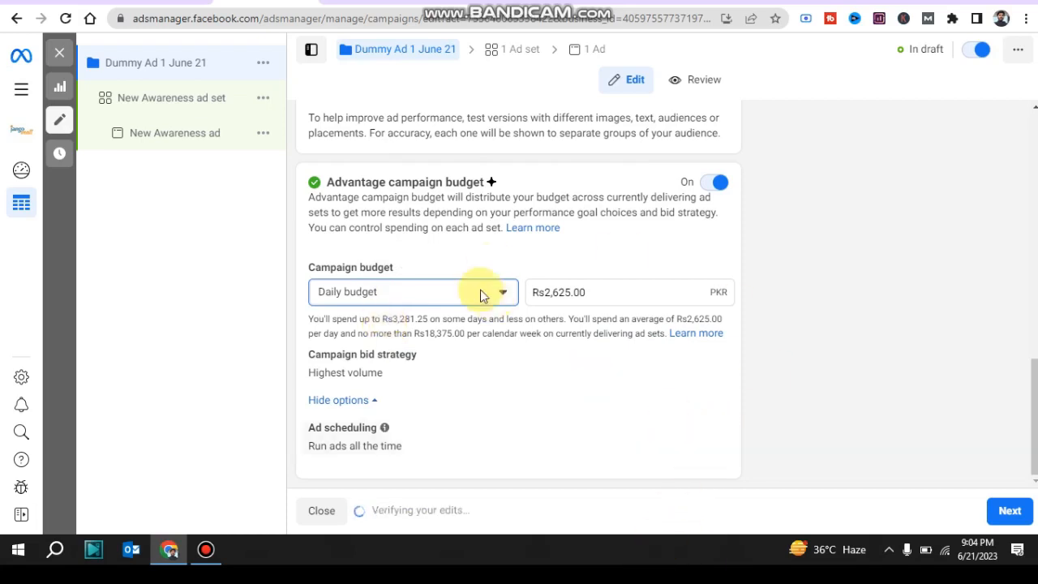
left_click(467, 293)
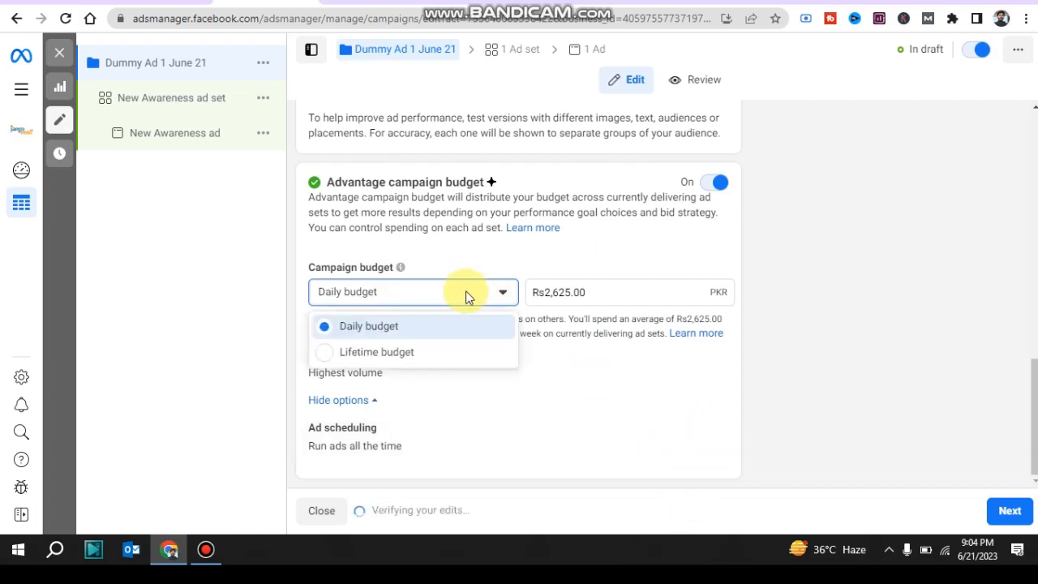
double_click(403, 352)
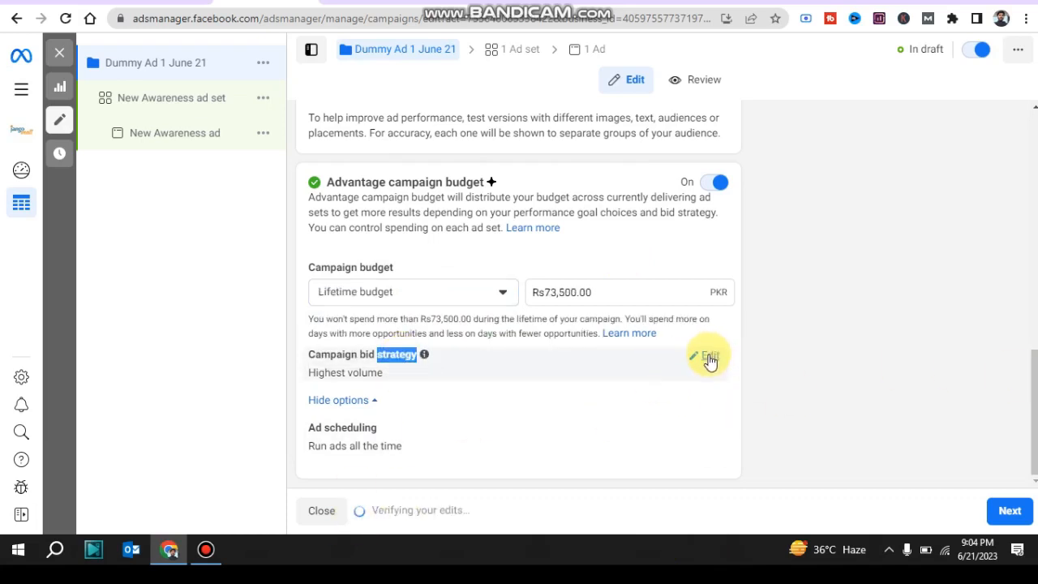
left_click(398, 359)
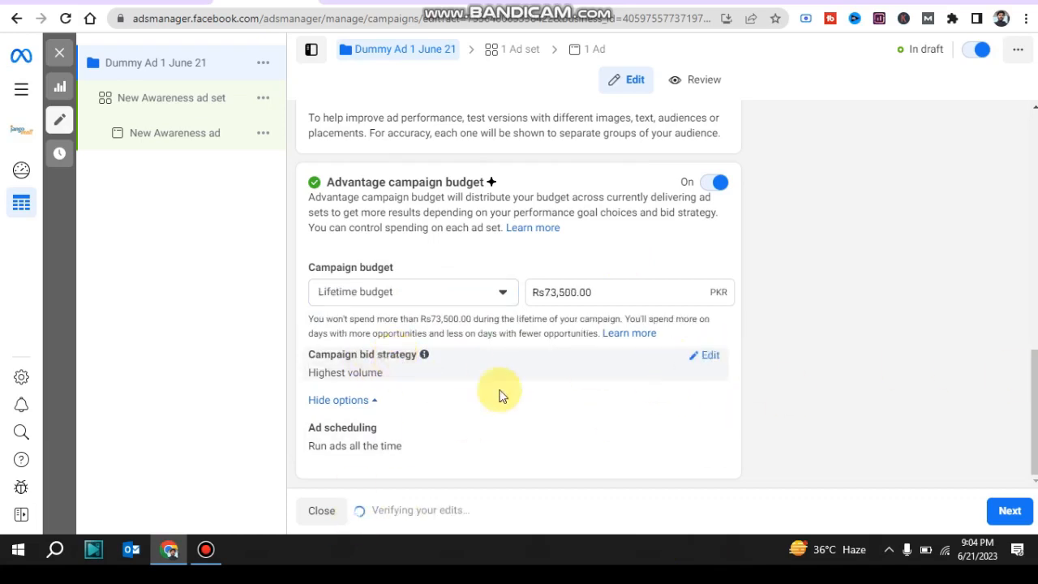
Step: Change the campaign bid strategy to Bid cap
left_click(707, 359)
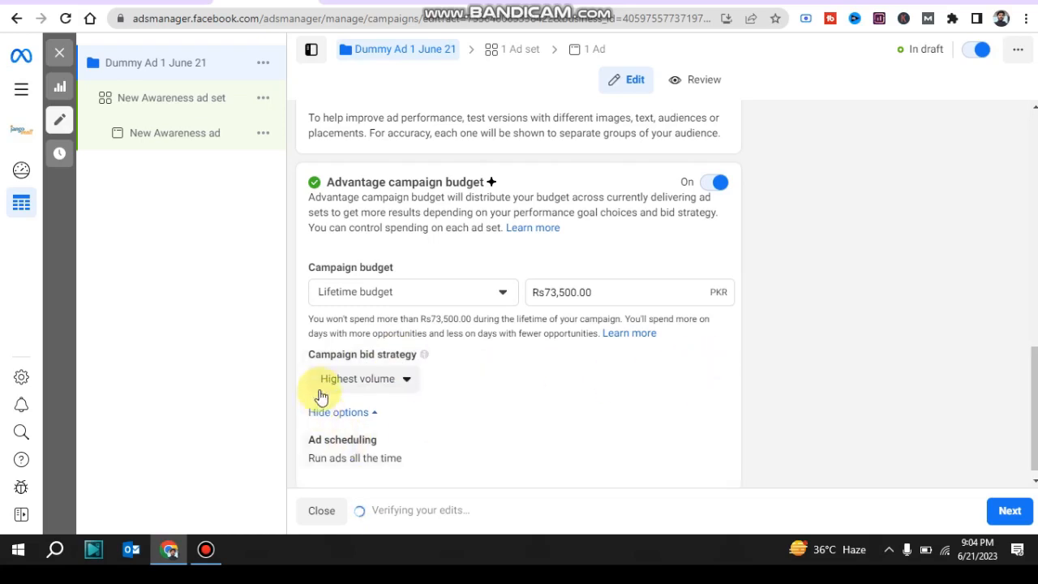
left_click(405, 383)
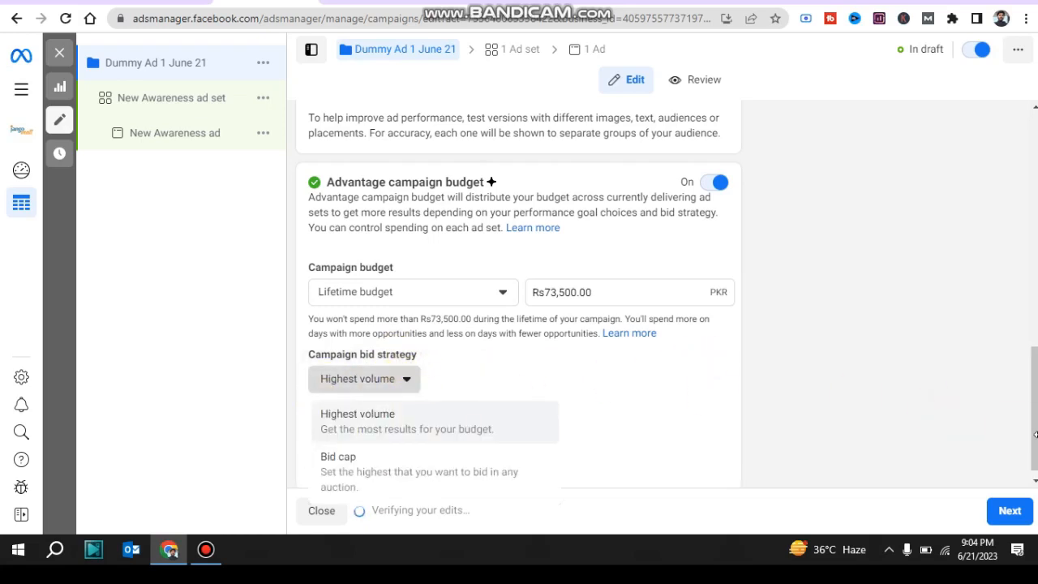
scroll(1026, 428, "down", 1)
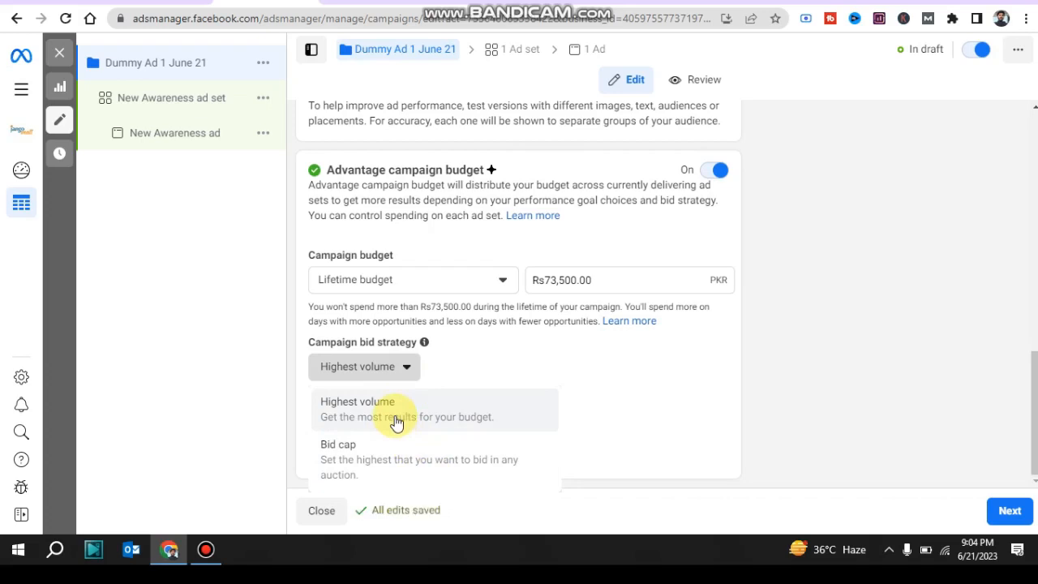
left_click(394, 453)
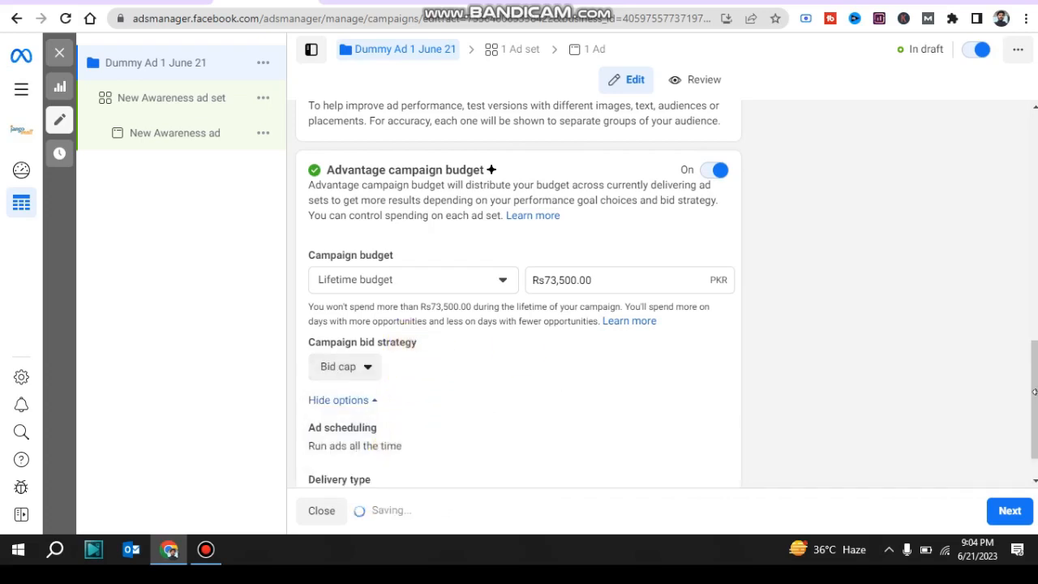
Step: Open the delivery type for editing and set the campaign's ad scheduling to run ads on a schedule
left_click_drag(1035, 392, 1034, 408)
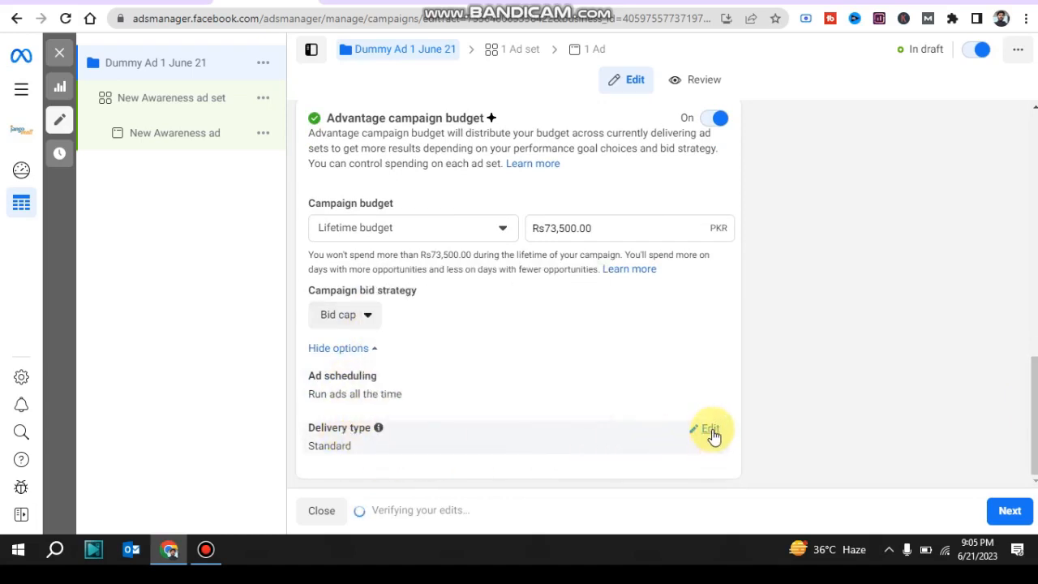
left_click(711, 430)
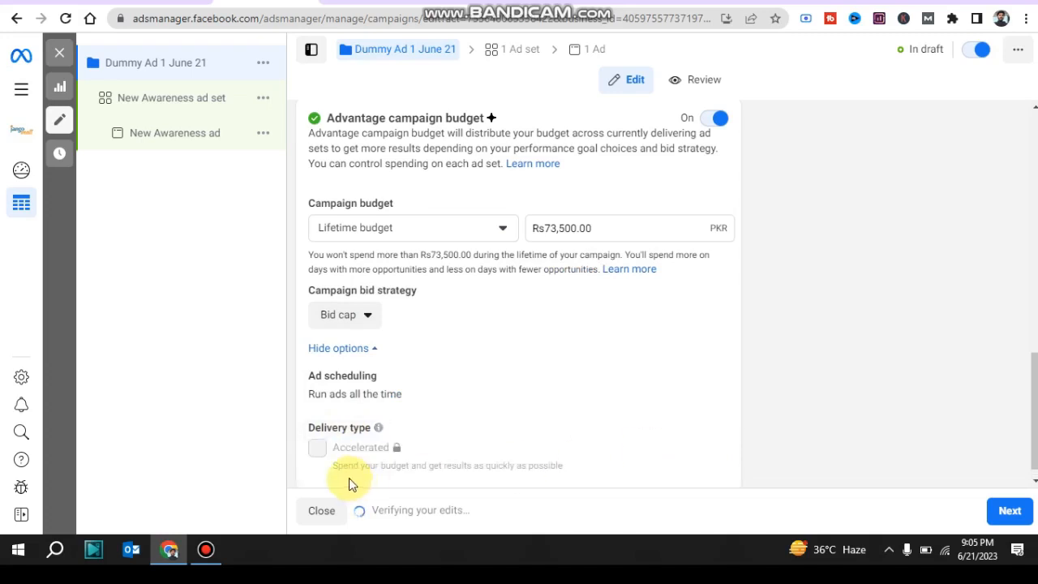
mouse_move(328, 445)
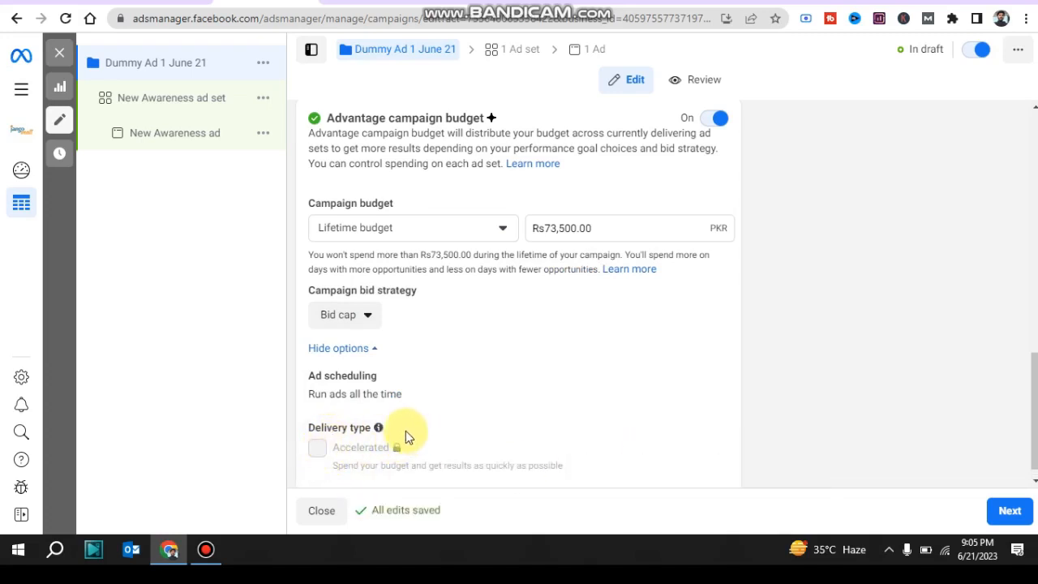
scroll(1034, 462, "down", 1)
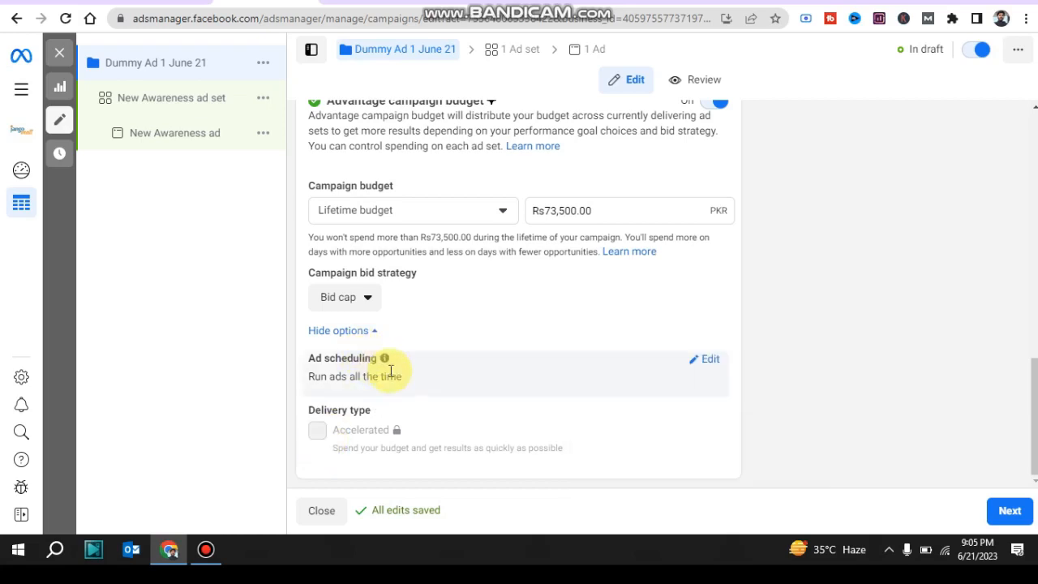
left_click(710, 361)
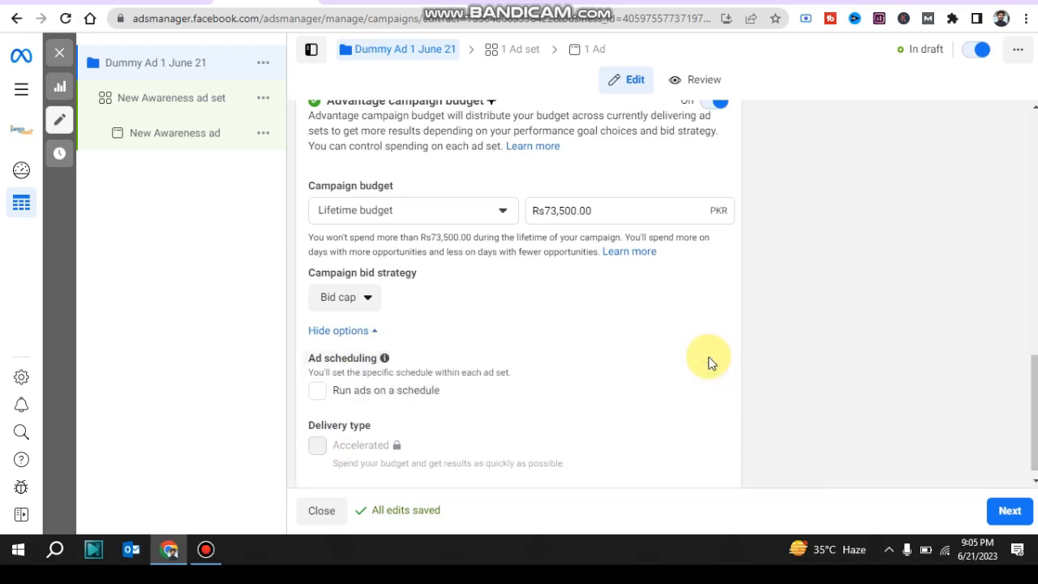
left_click(318, 392)
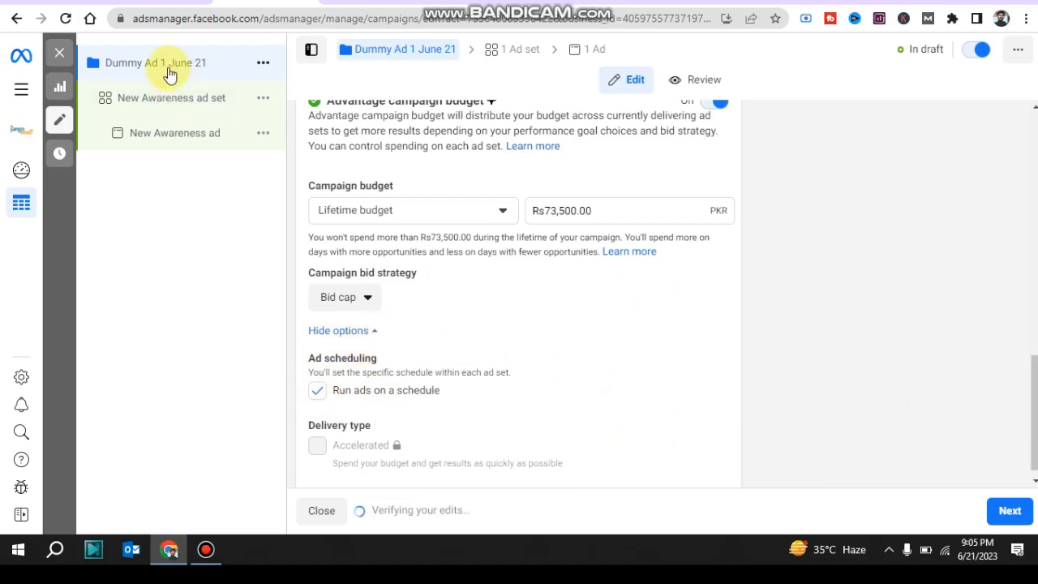
left_click(204, 548)
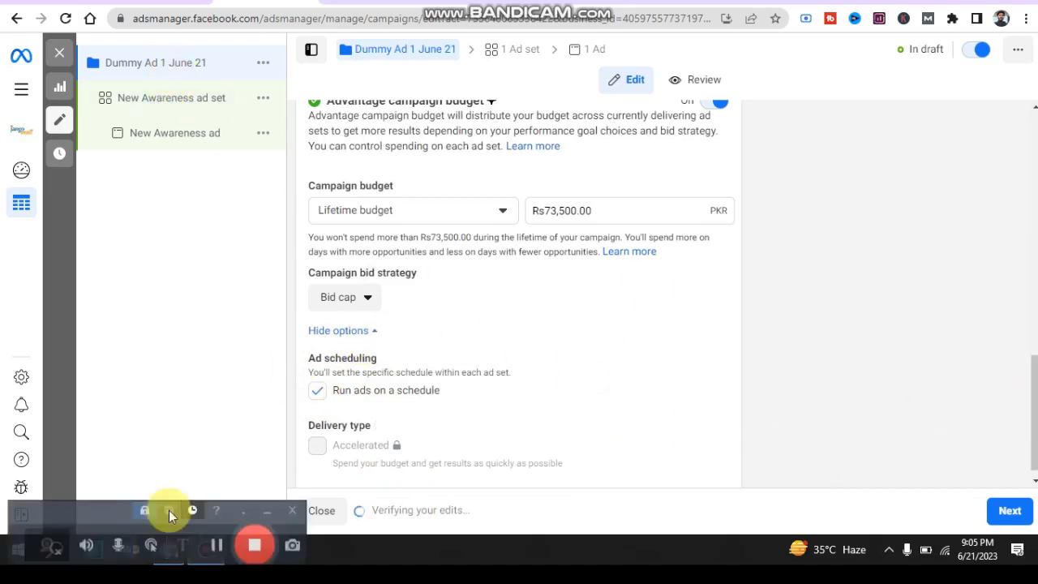
left_click_drag(102, 501, 77, 520)
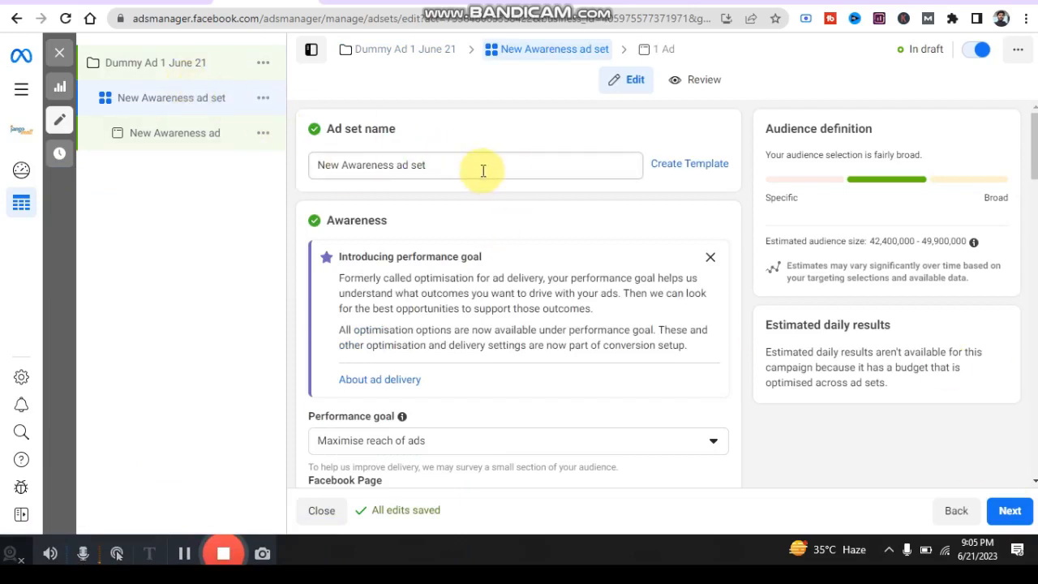
Step: Rename the ad set to "Dummy Ad set june 21 Female KLI"
left_click_drag(482, 168, 286, 177)
type("Dummy ")
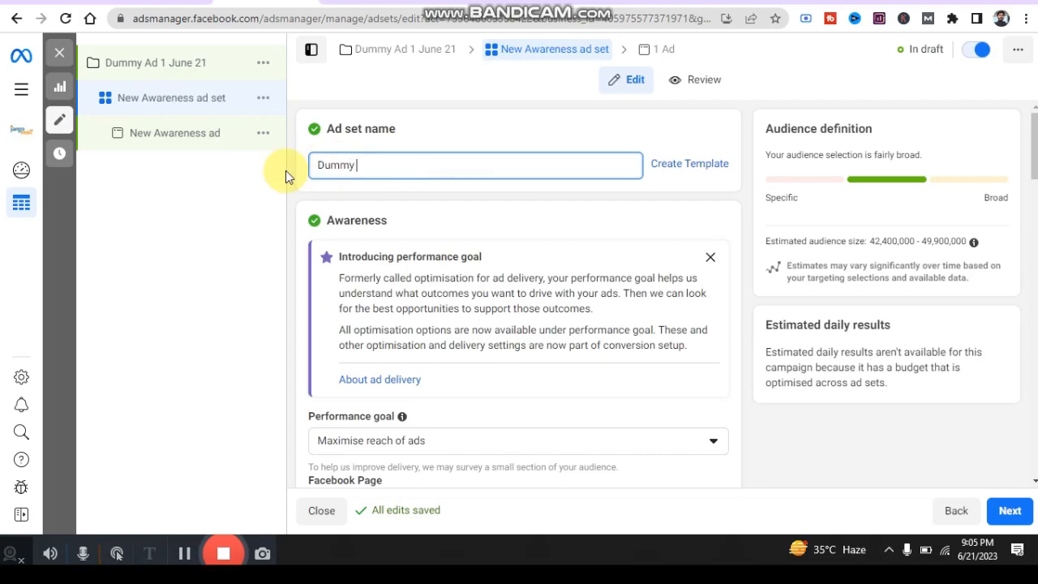
type("Ad set june 21 ")
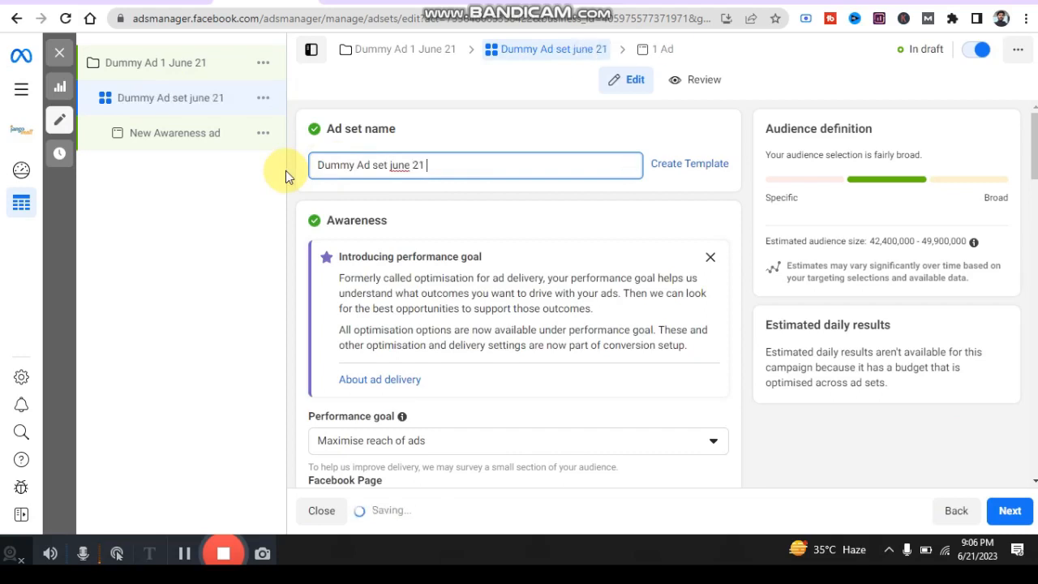
type("Female")
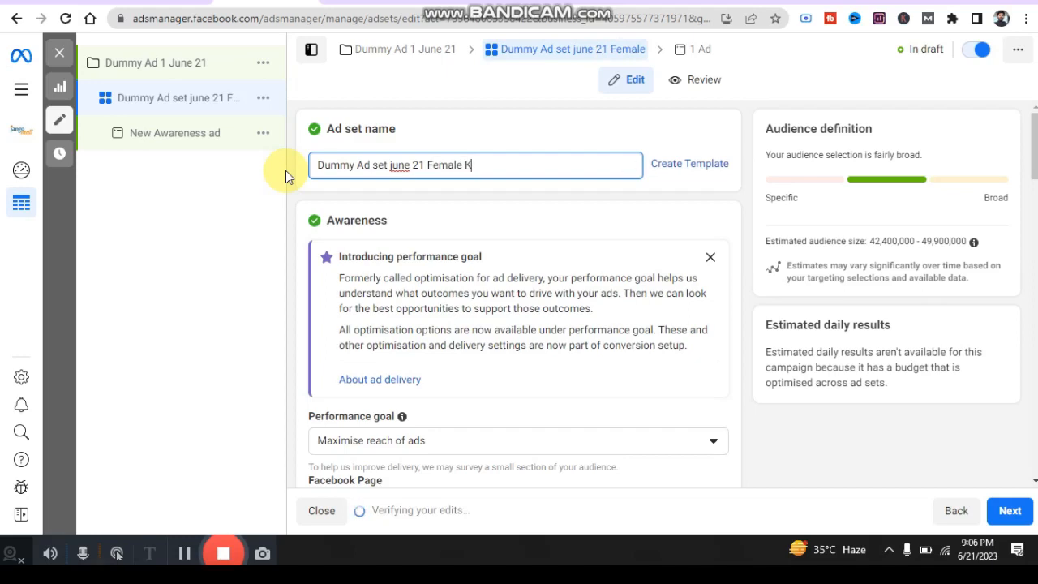
type(" KLI")
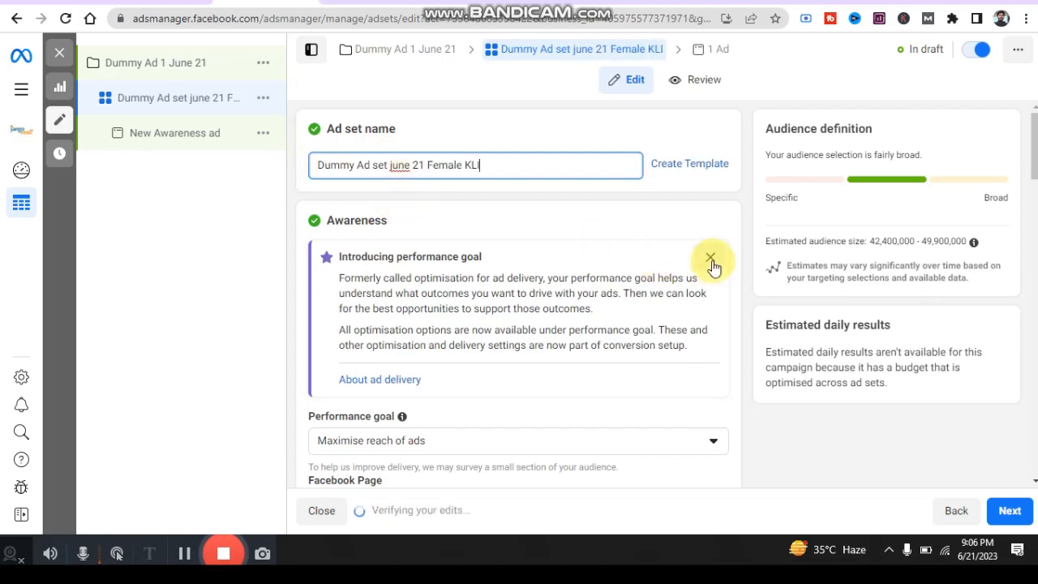
Step: Dismiss the performance goal introduction and review the available awareness goals, leaving Maximise reach of ads selected
left_click(710, 259)
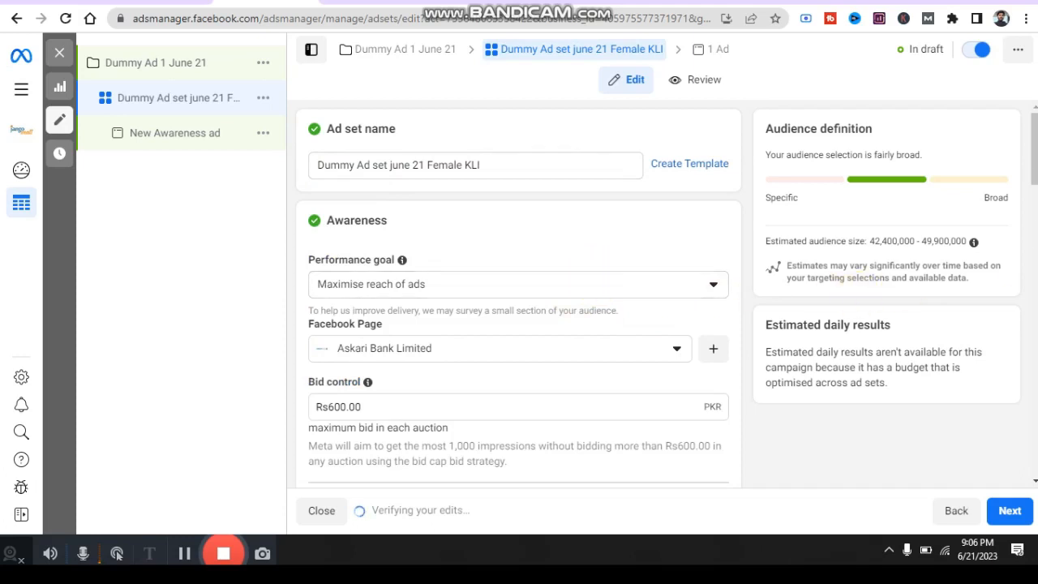
left_click(517, 279)
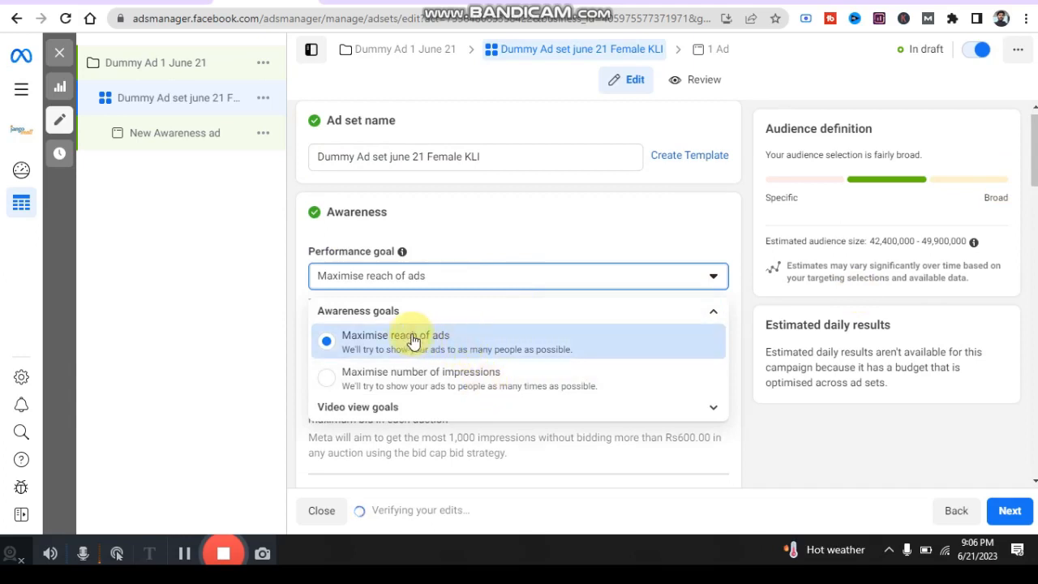
left_click(176, 325)
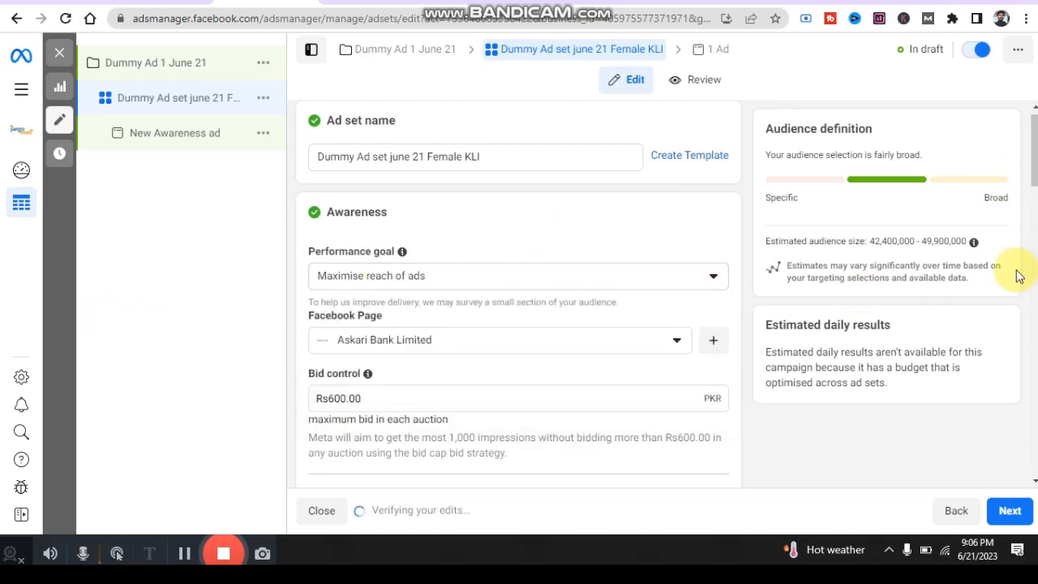
Step: Set the ad set's bid control to a maximum bid of Rs100.00 in each auction
left_click_drag(1035, 158, 1035, 203)
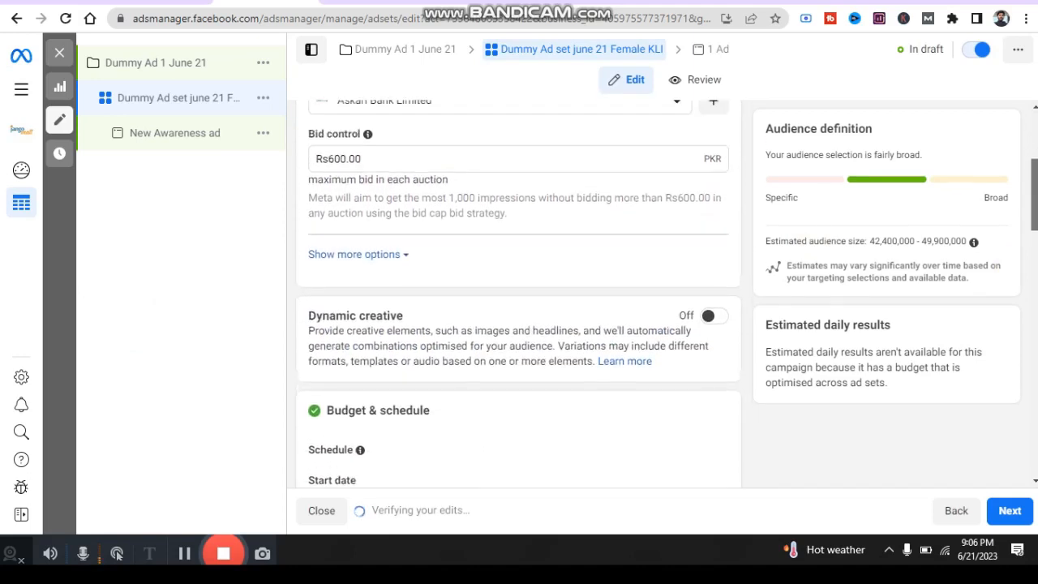
left_click(425, 163)
key("BackSpace")
key("BackSpace")
key("BackSpace")
key("BackSpace")
key("BackSpace")
key("BackSpace")
key("BackSpace")
key("BackSpace")
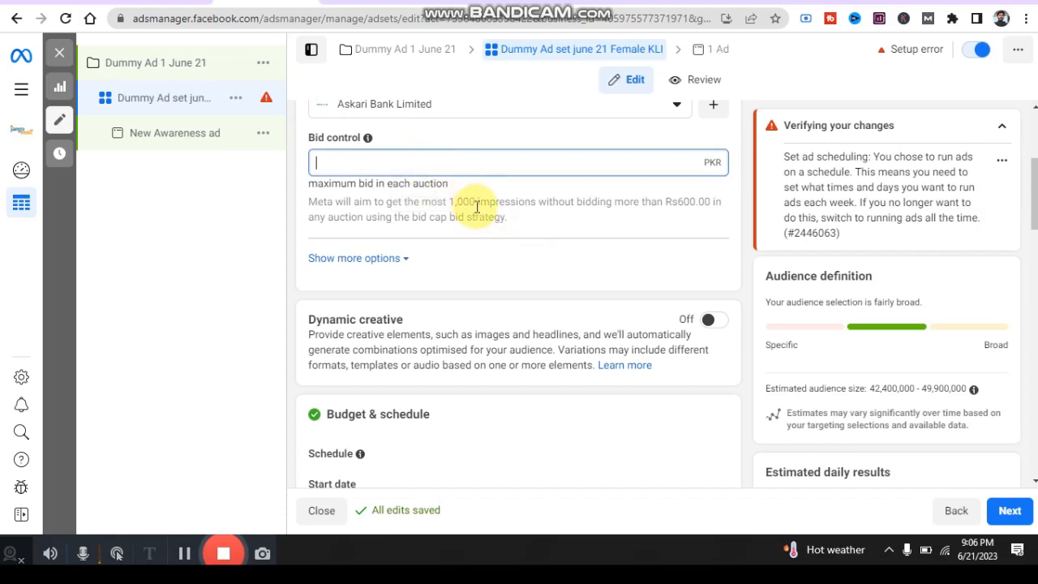
type("100")
left_click(204, 231)
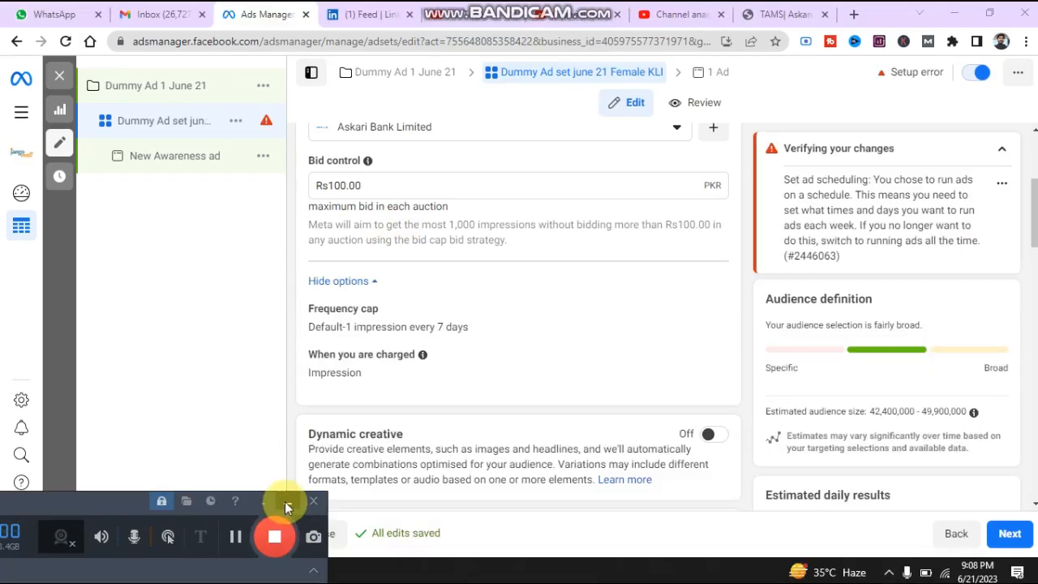
Step: Set the ad set's frequency cap to 1 impression every 1 day
left_click(353, 291)
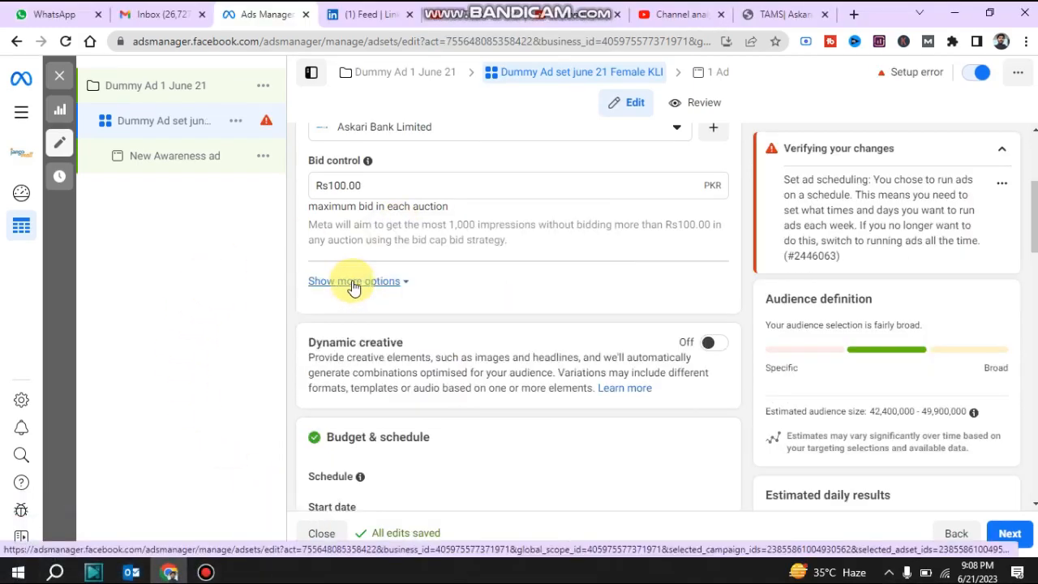
left_click(352, 284)
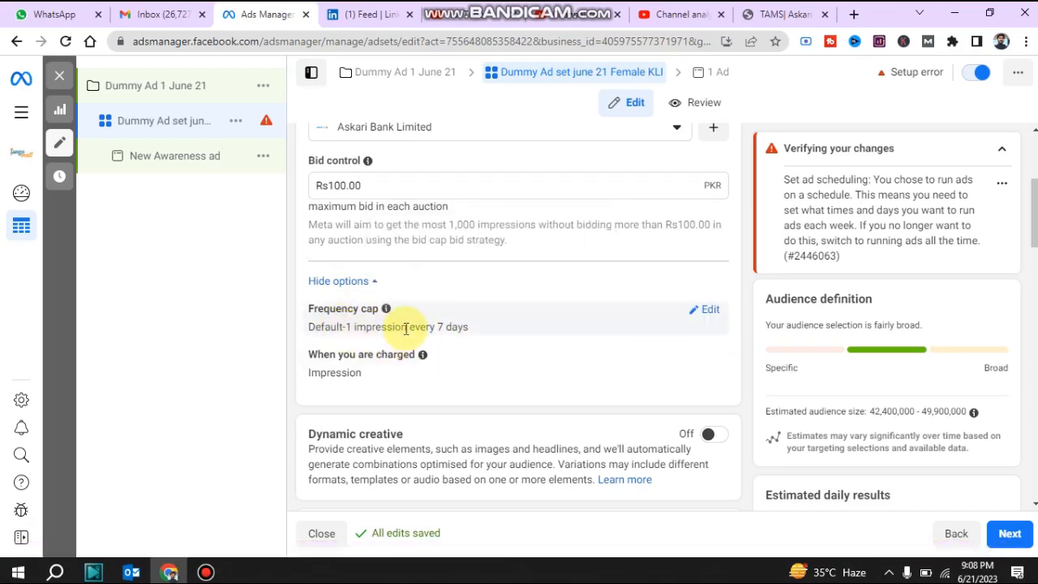
left_click(706, 312)
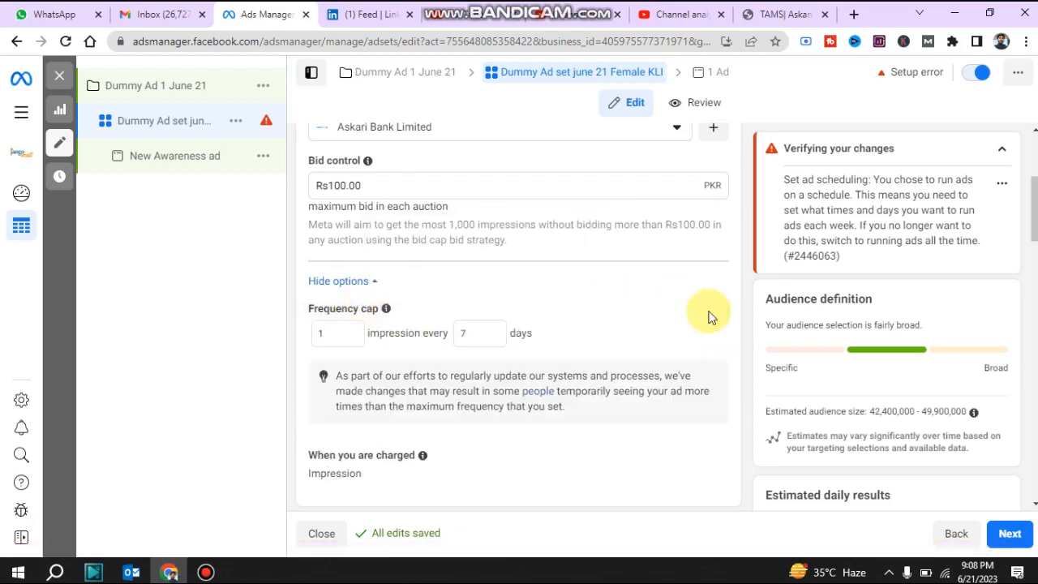
left_click(352, 330)
left_click(352, 330)
left_click(352, 330)
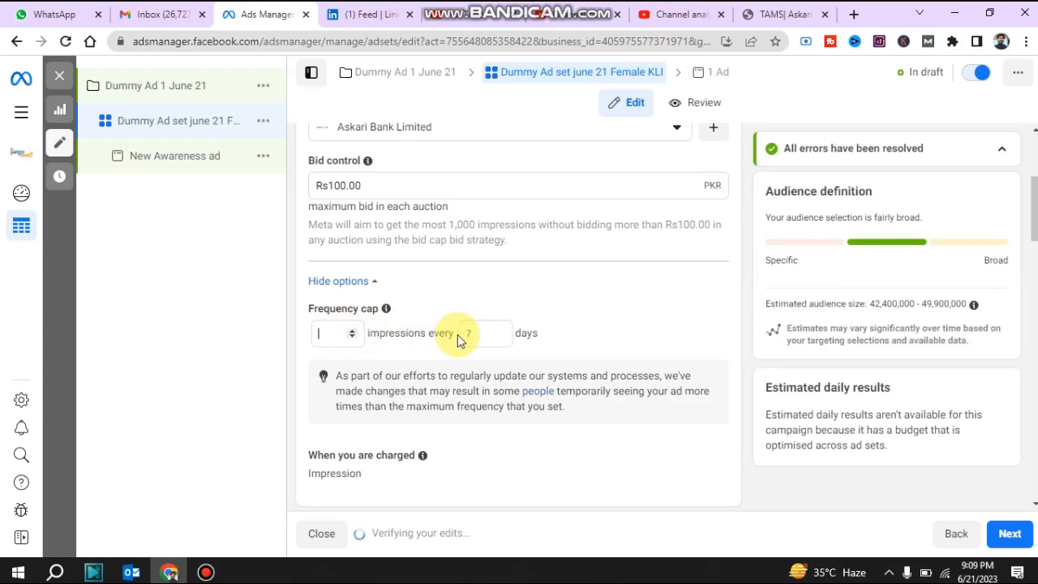
type("1")
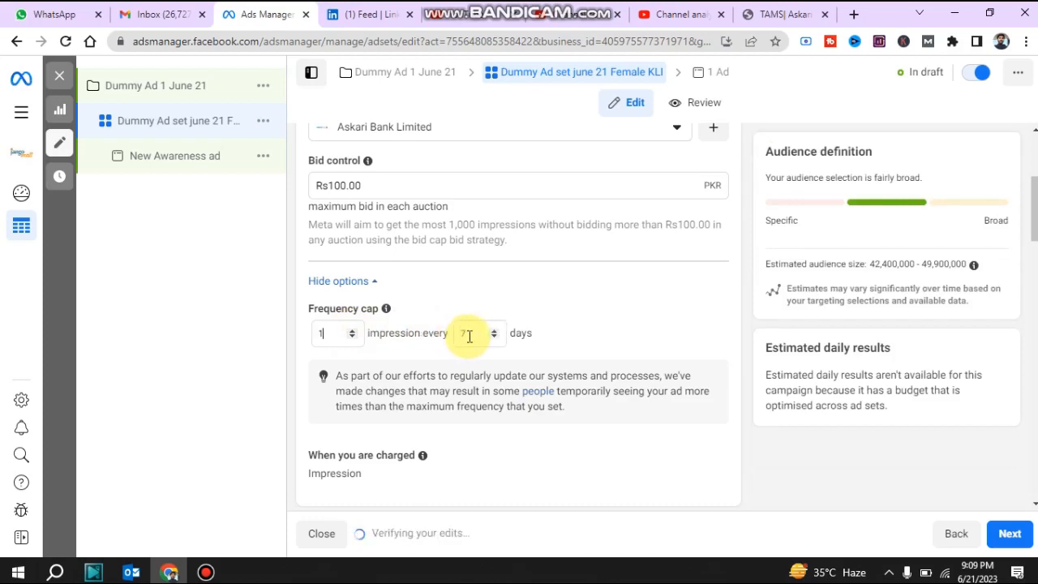
left_click(469, 335)
type("1")
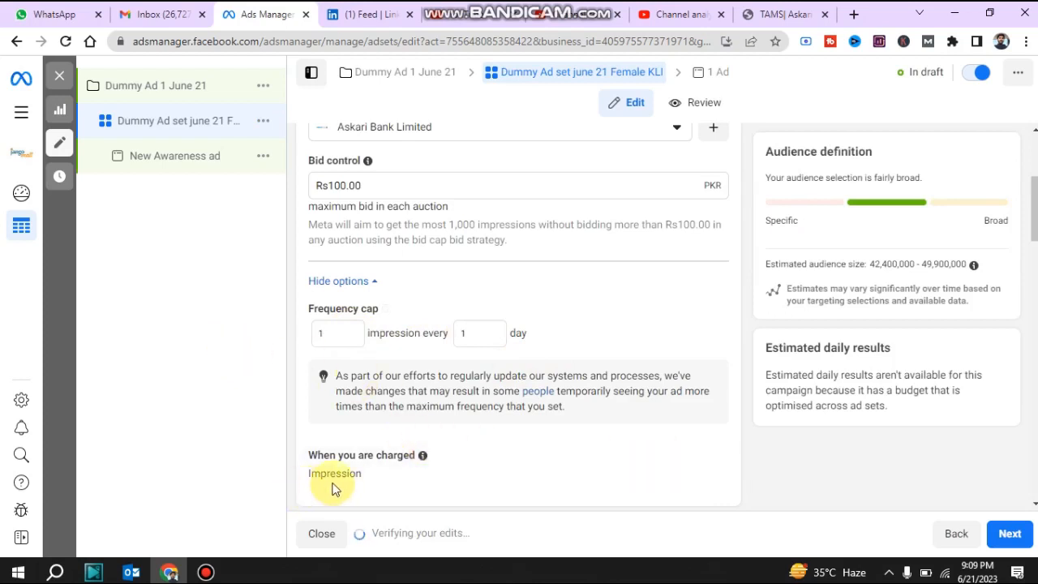
Step: Review the campaign's budget, bid strategy and ad scheduling settings, and return to the ad set
left_click_drag(1033, 193, 1034, 250)
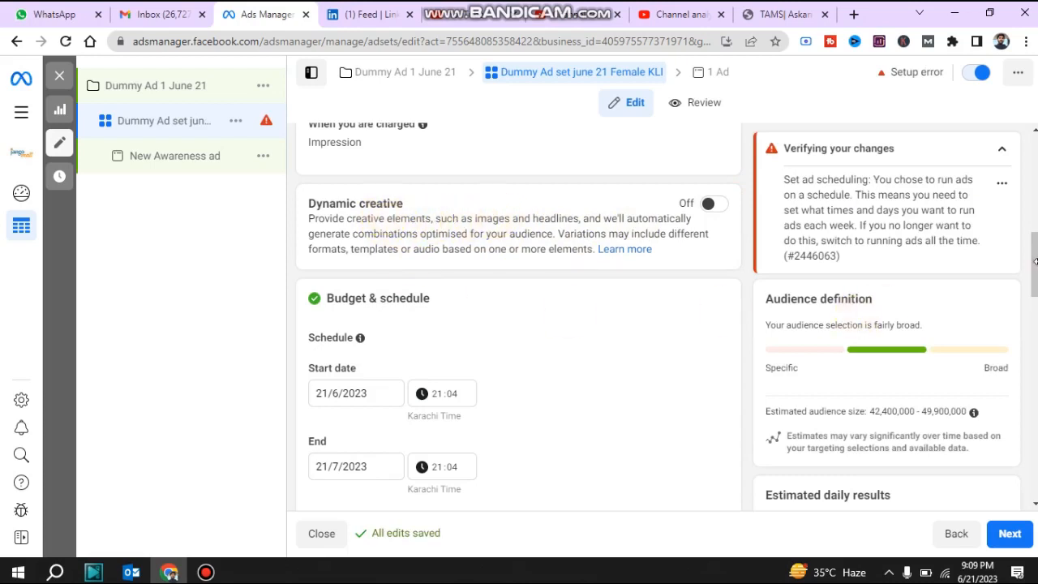
scroll(1030, 267, "down", 1)
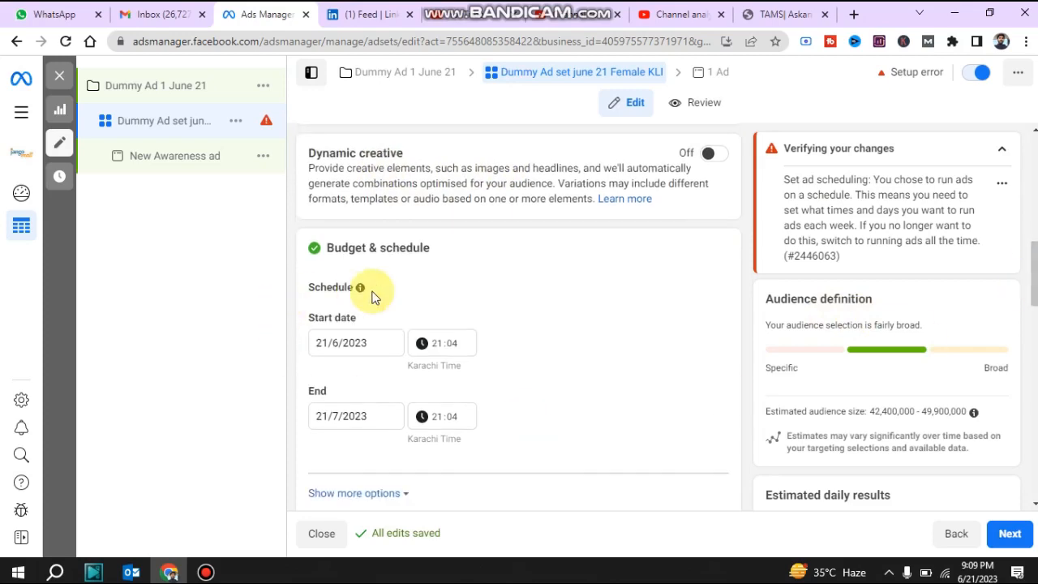
left_click(180, 96)
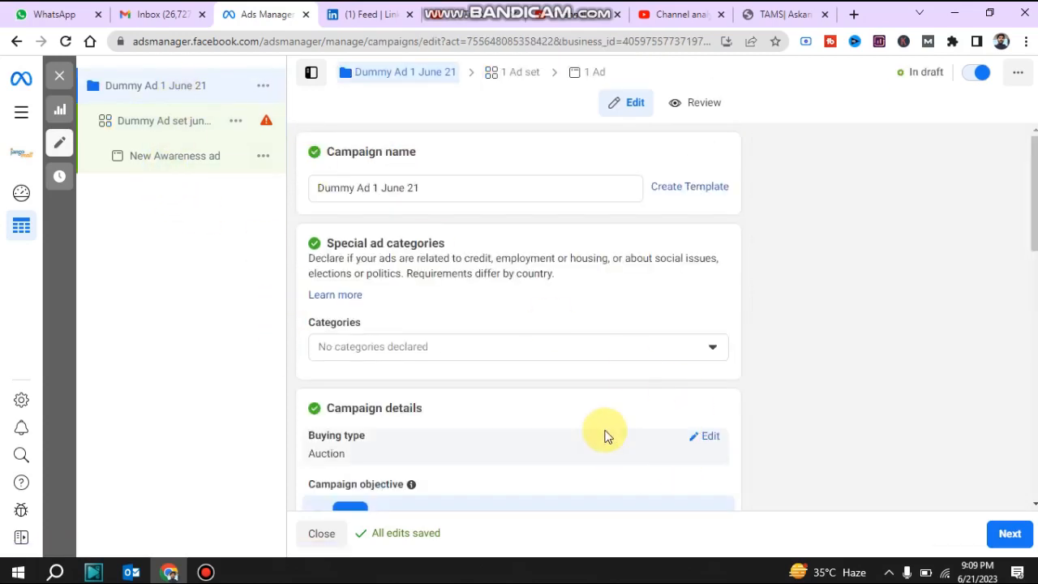
left_click_drag(1033, 227, 1033, 406)
scroll(590, 304, "down", 1)
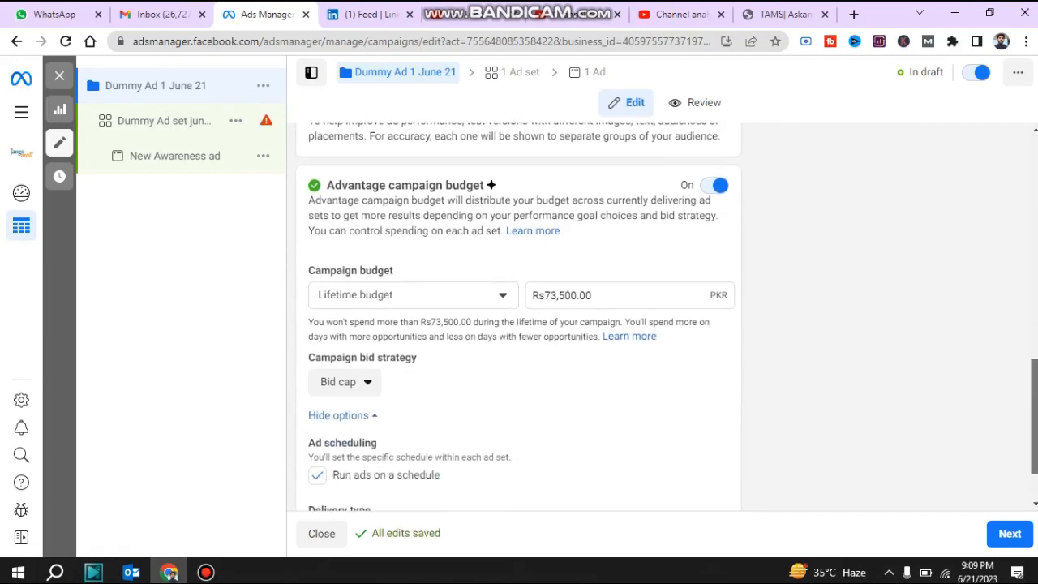
left_click(144, 118)
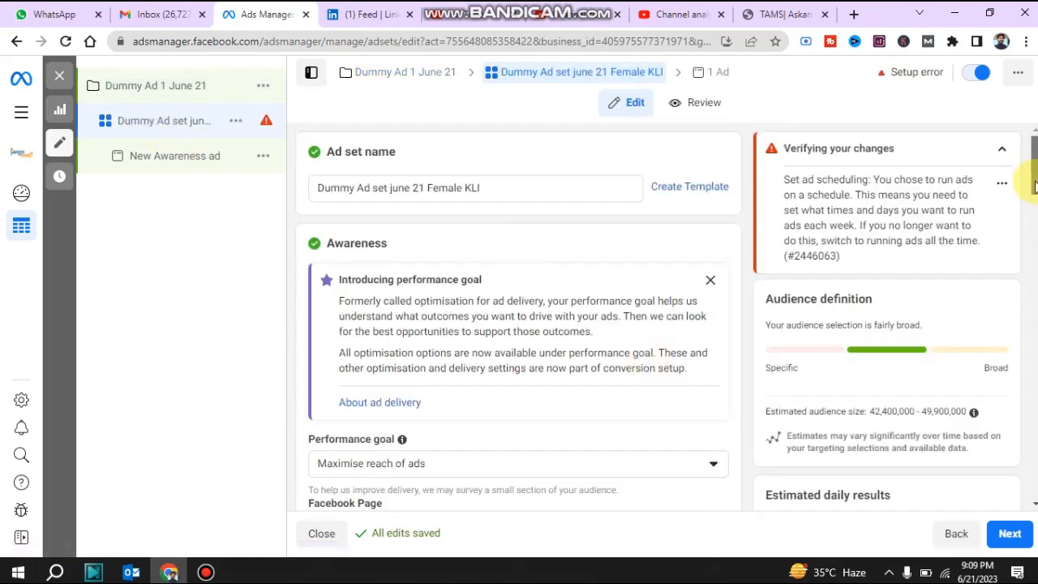
Step: Reset the ad set's start date to today in the budget and schedule settings
left_click_drag(1031, 179, 1033, 235)
scroll(477, 330, "down", 7)
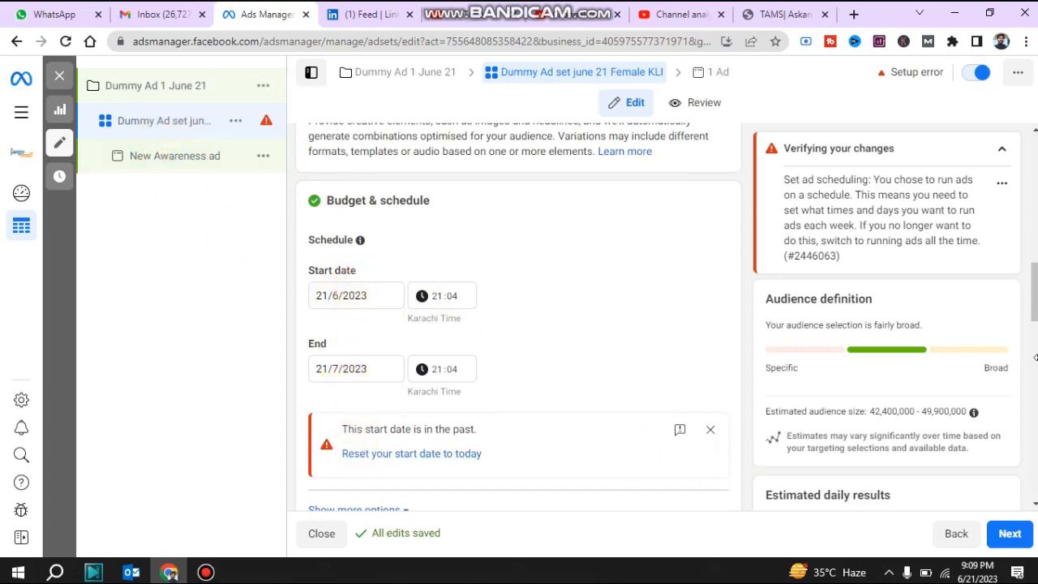
left_click_drag(1033, 277, 1032, 293)
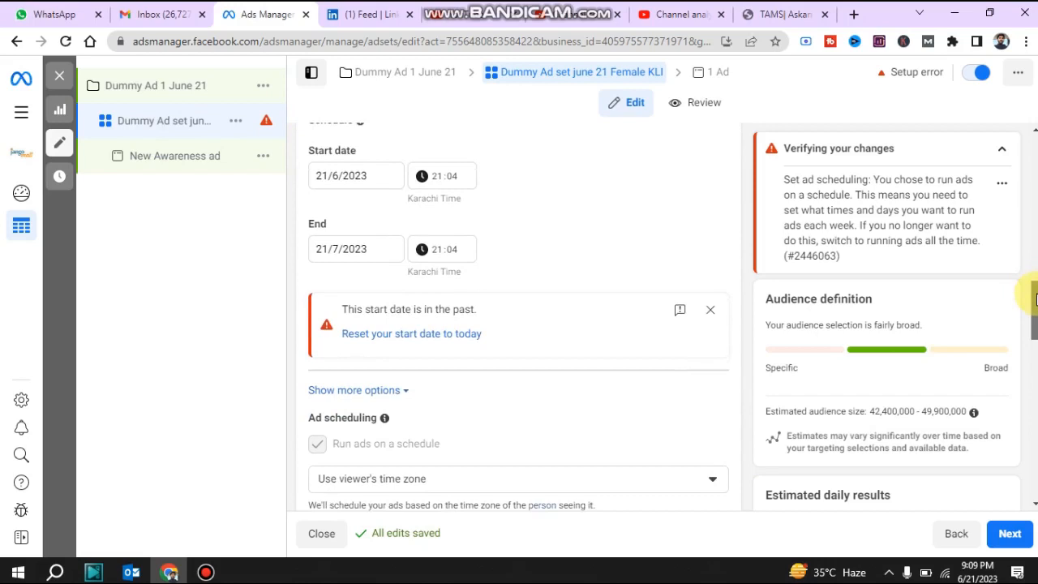
left_click(458, 336)
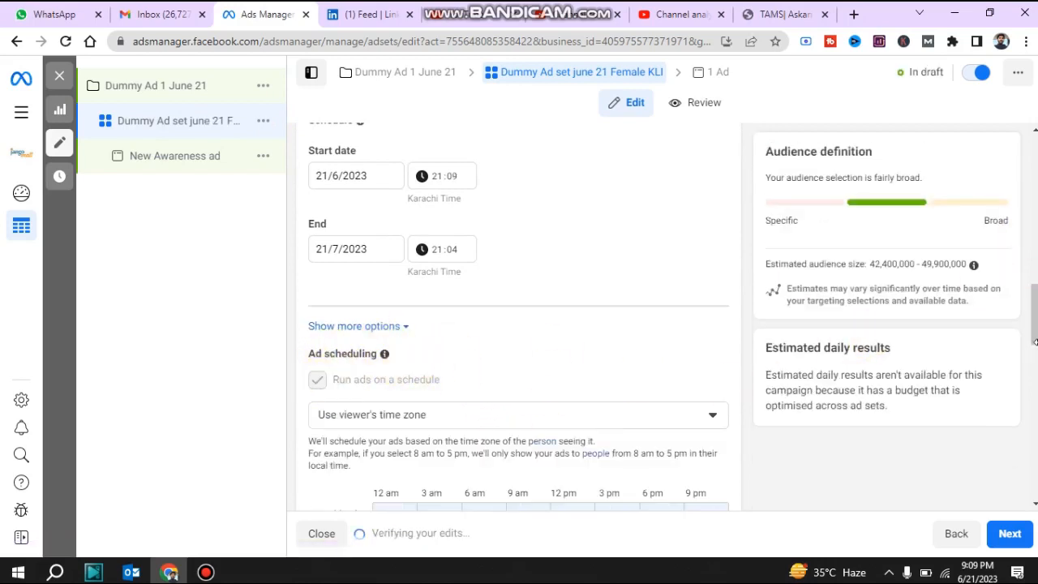
Step: Enable ad set spend limits with a lifetime minimum of Rs3,000.00 and a lifetime maximum of Rs10,000.00
left_click(374, 327)
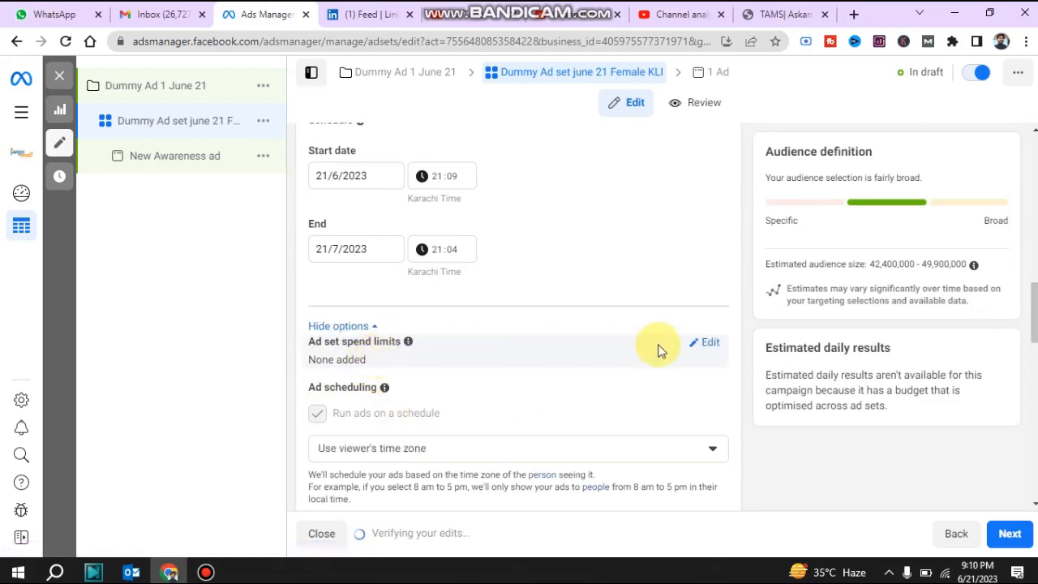
left_click(710, 344)
left_click(317, 366)
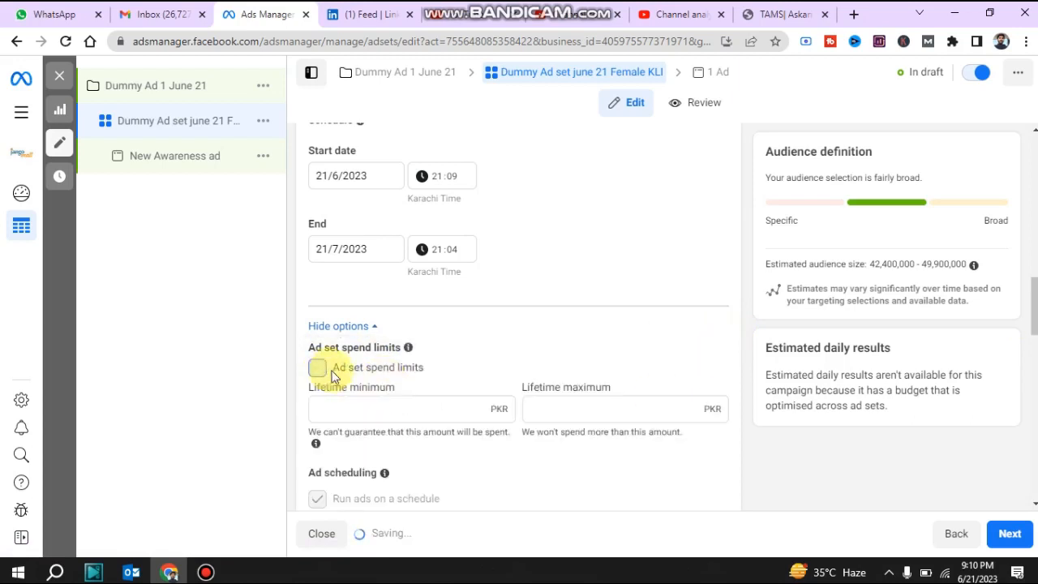
left_click(410, 409)
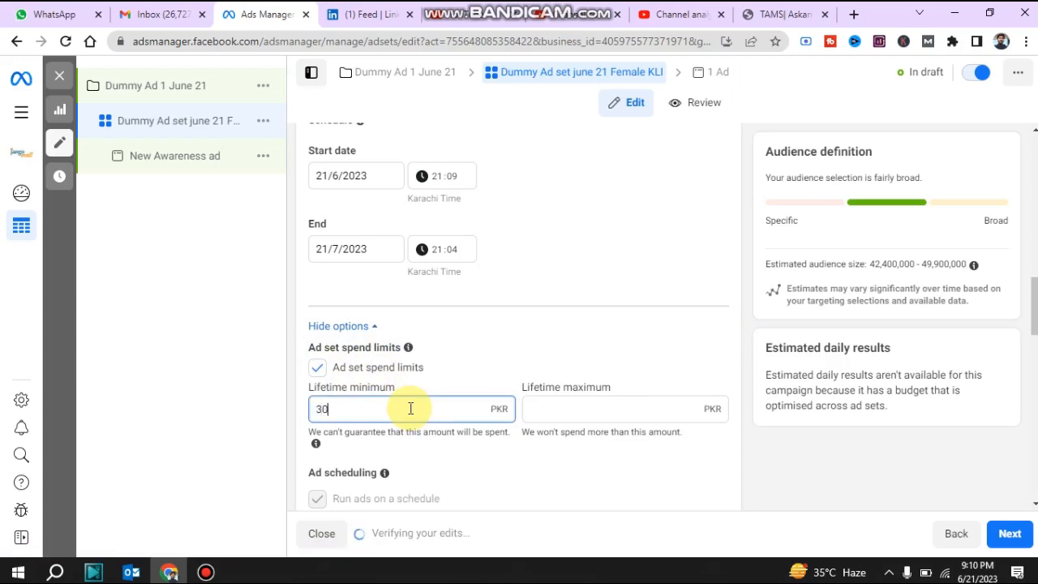
left_click(610, 411)
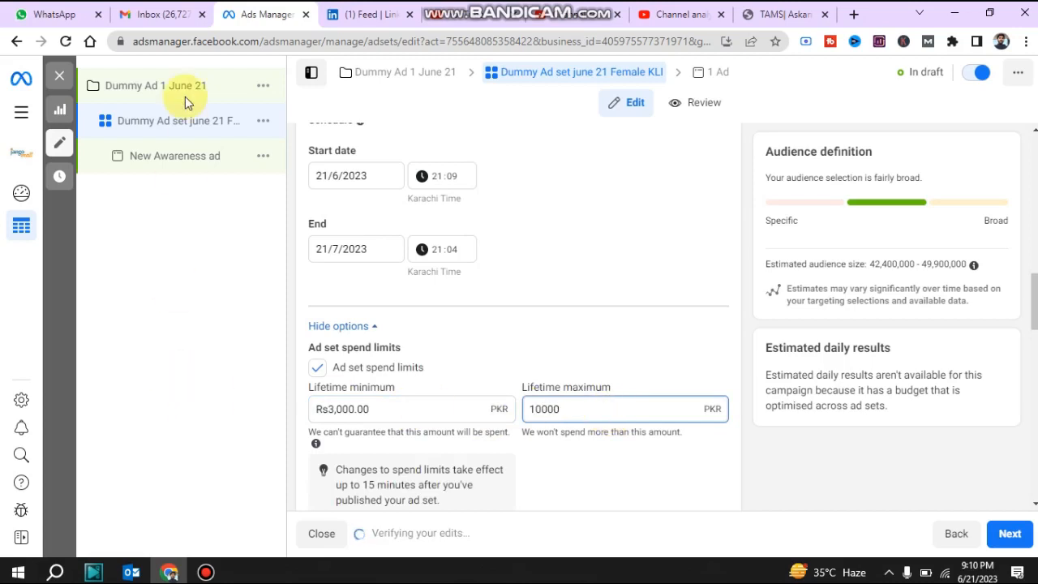
left_click(182, 123)
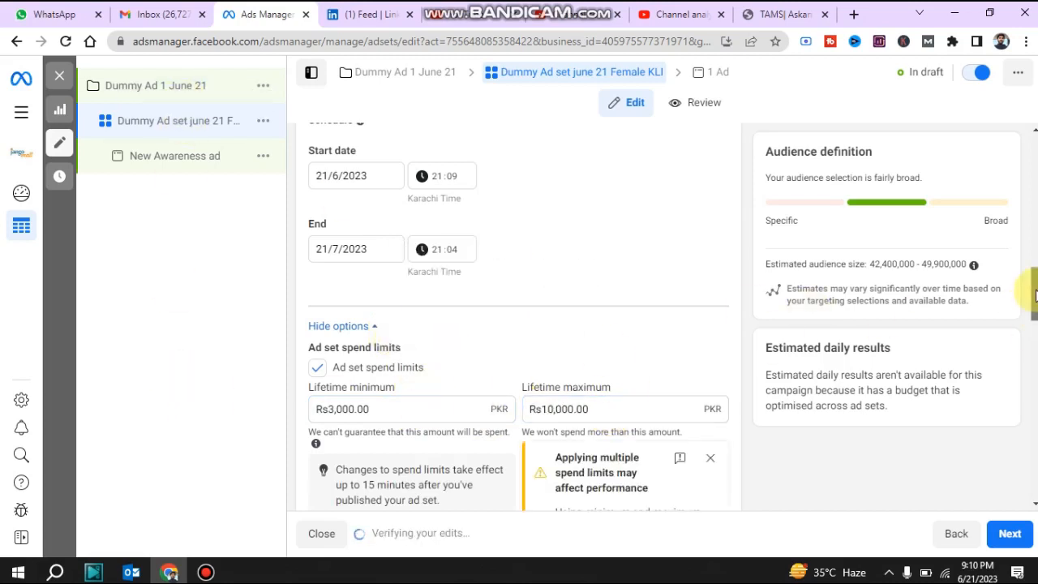
Step: Try scheduling Monday hours between 3 am and 10 am in the ad schedule, and clear them again
scroll(1035, 296, "down", 5)
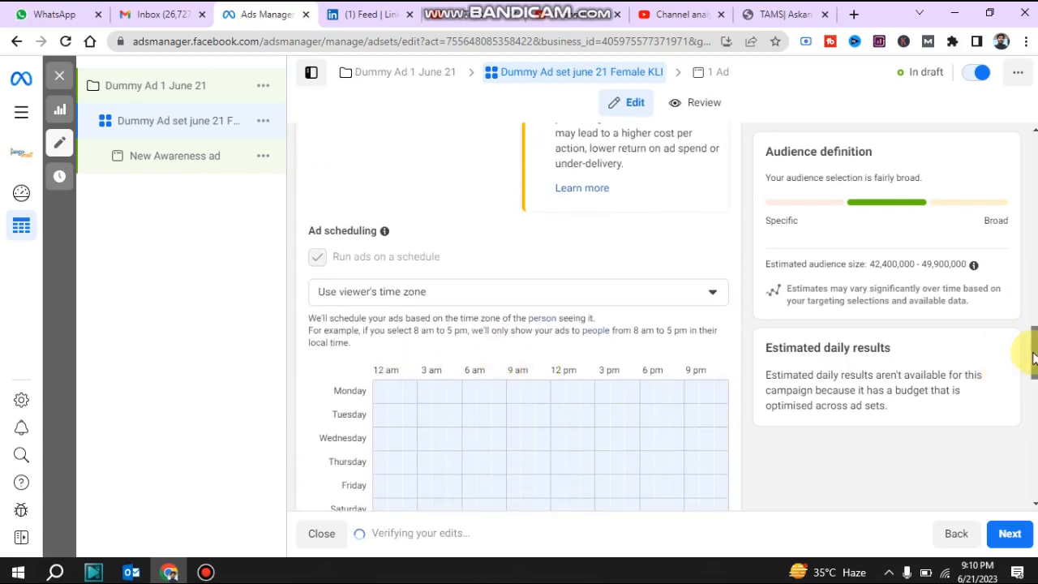
scroll(1035, 356, "down", 2)
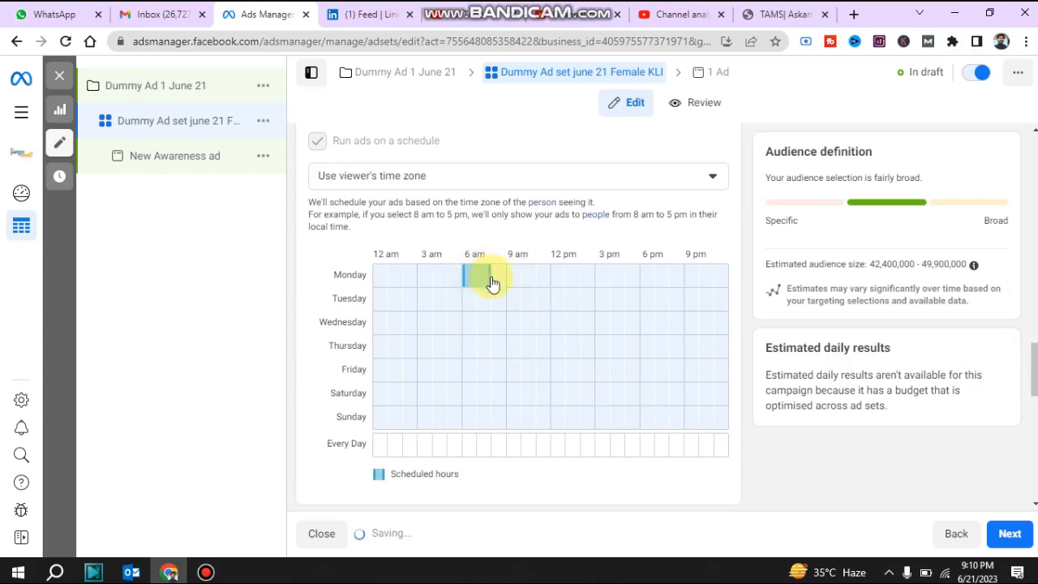
left_click(430, 277)
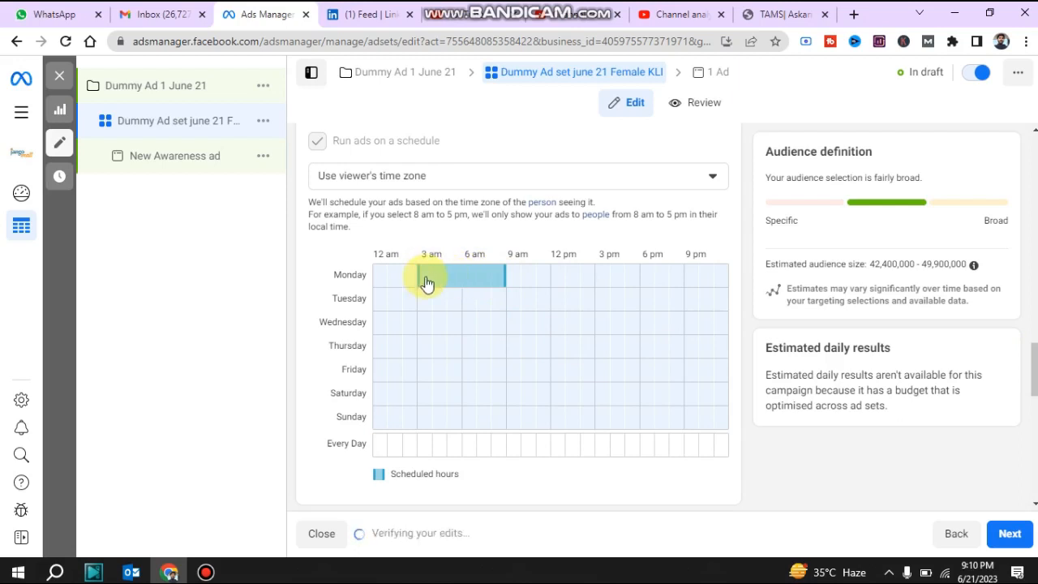
left_click(425, 280)
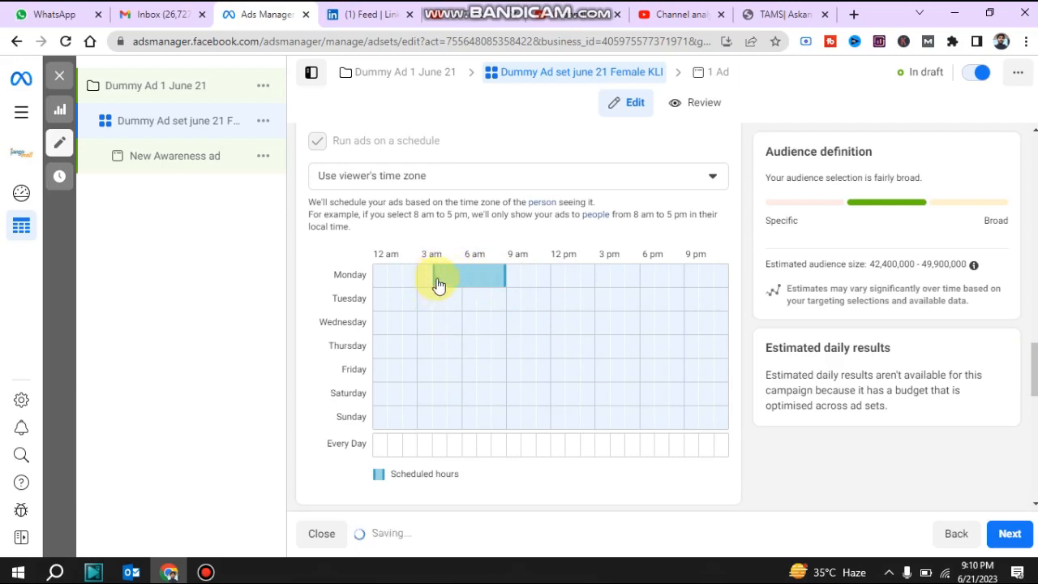
right_click(458, 284)
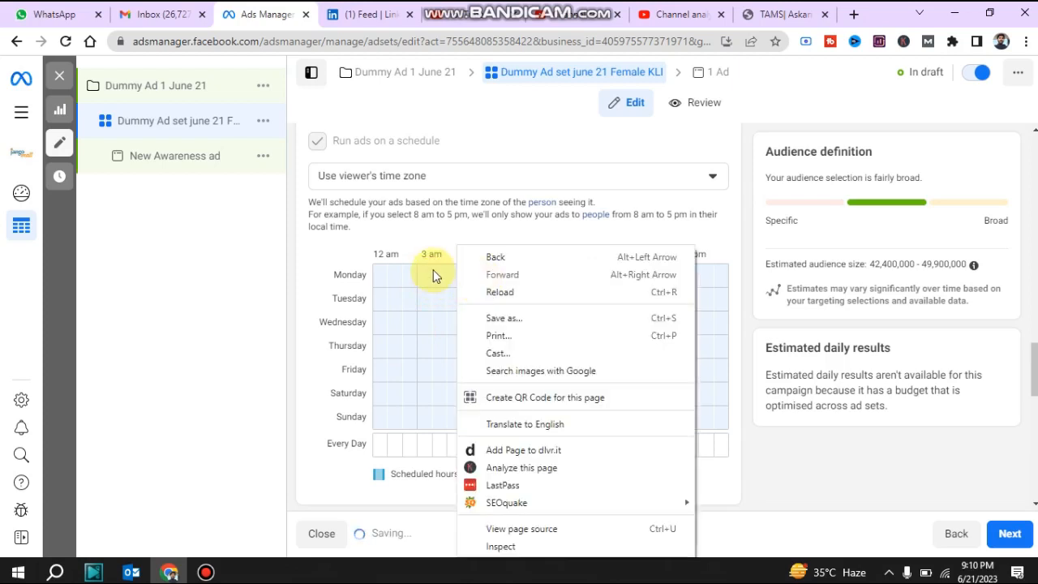
left_click(437, 275)
left_click(519, 285)
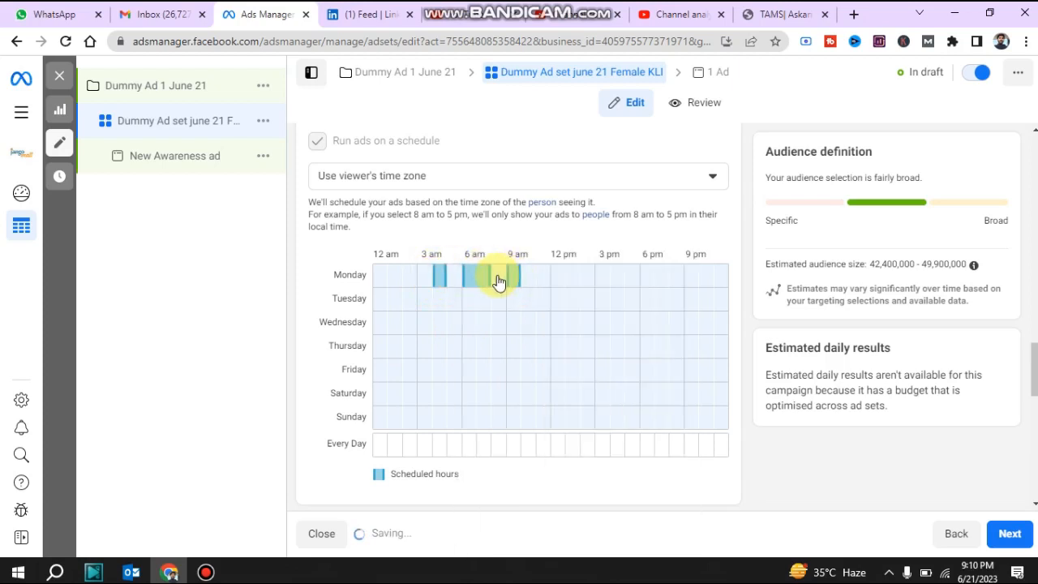
left_click_drag(499, 280, 474, 276)
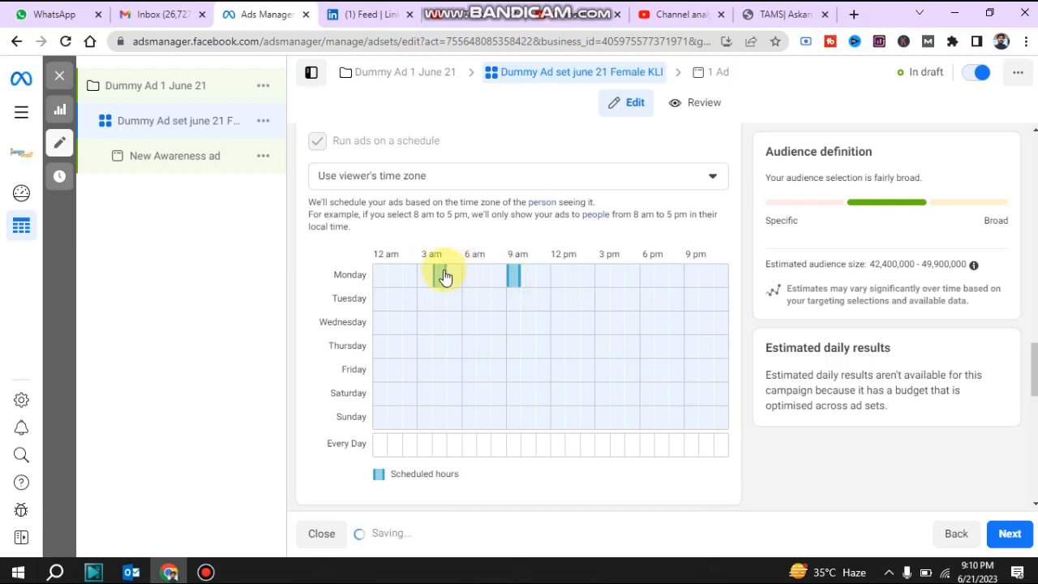
left_click(444, 278)
left_click(514, 284)
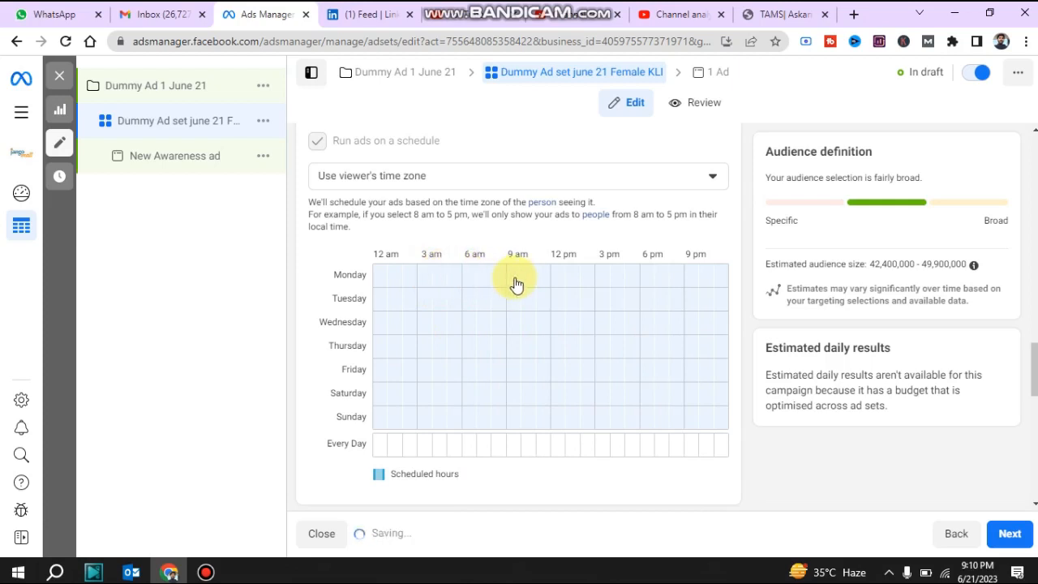
Step: Schedule the ads to run on Monday from 3 pm to 7 pm
left_click(603, 284)
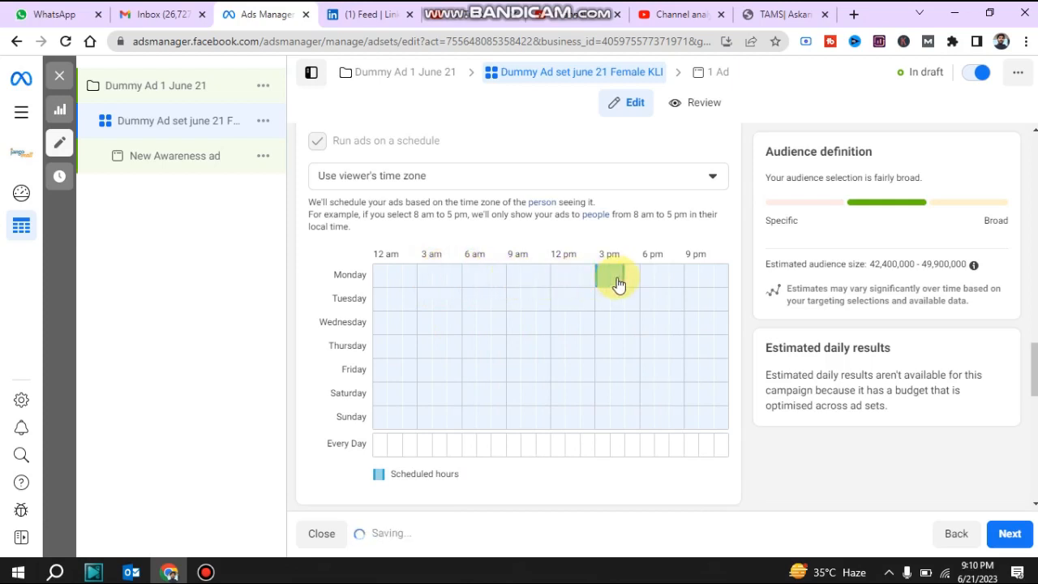
left_click_drag(629, 284, 653, 283)
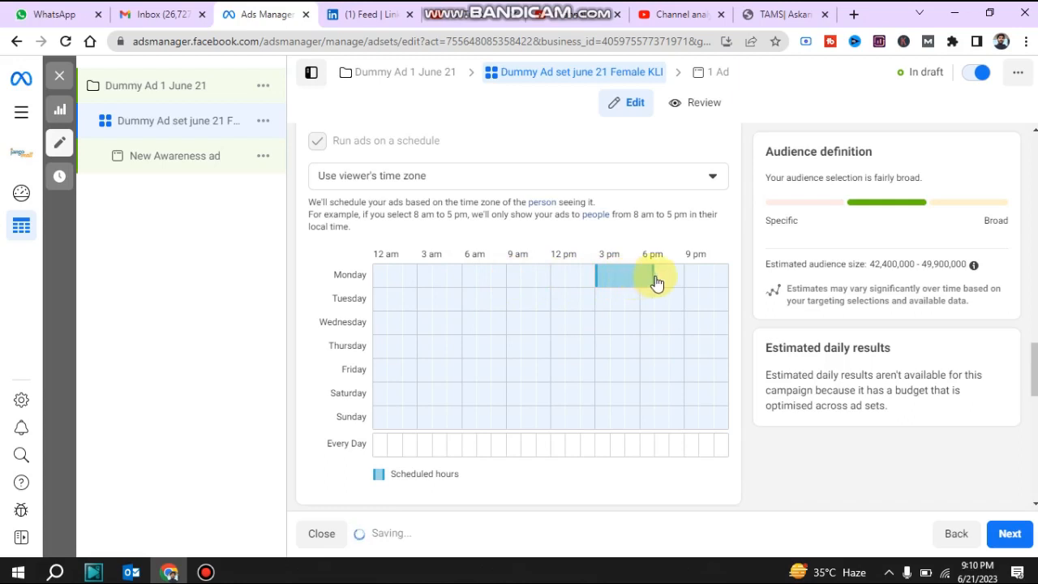
right_click(657, 283)
left_click(646, 283)
right_click(649, 280)
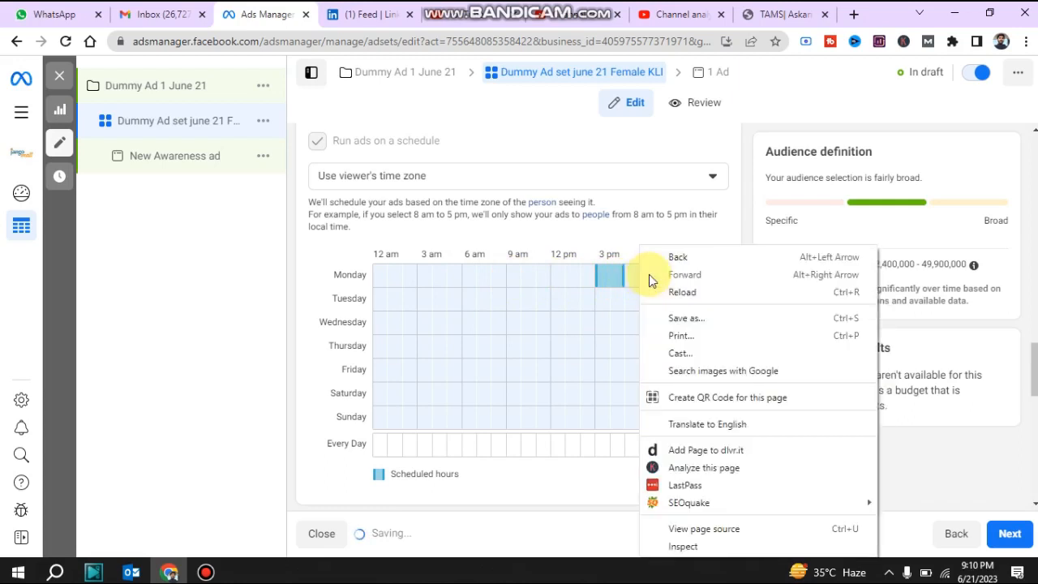
left_click(625, 283)
left_click(633, 283)
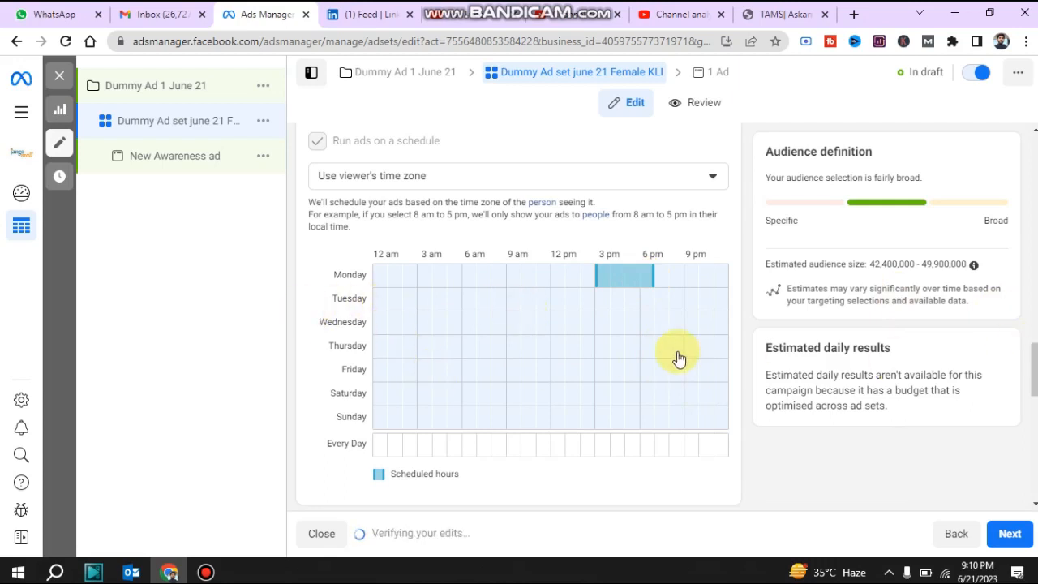
Step: Examine the ad set's audience section, including the options for creating a new custom audience and the default targeting
left_click_drag(1033, 386, 1034, 433)
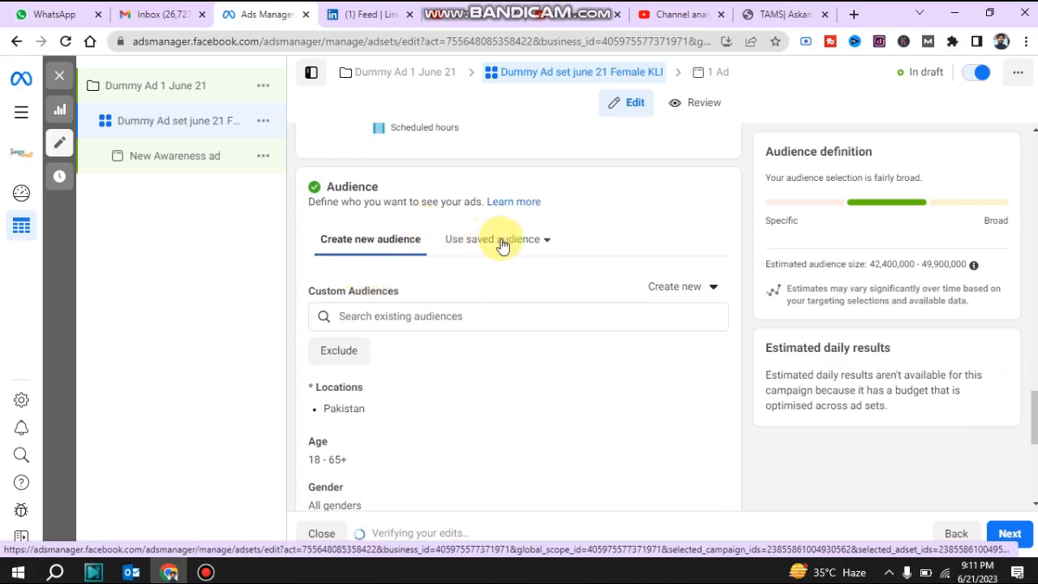
left_click(689, 289)
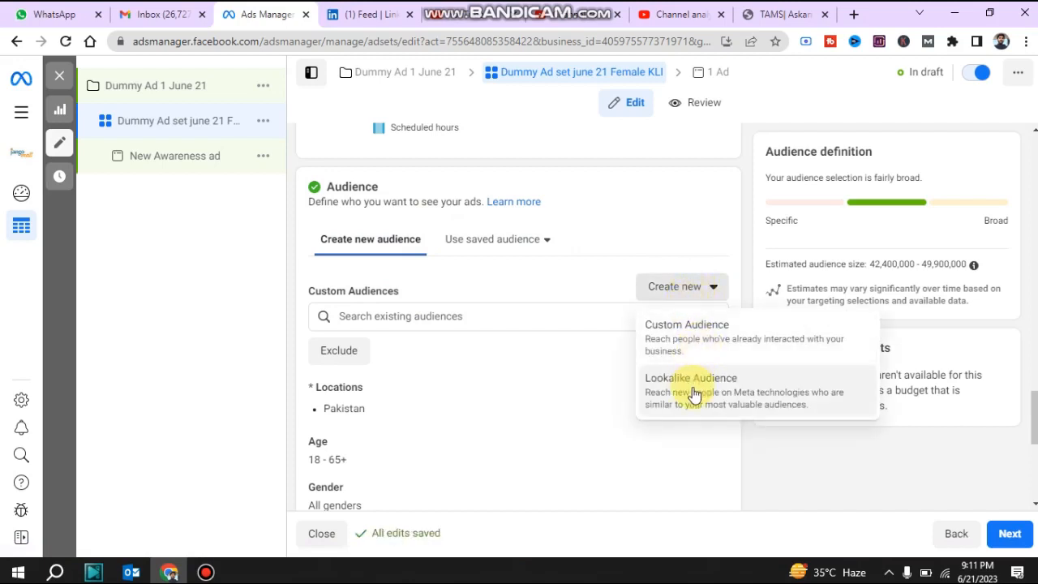
left_click(610, 211)
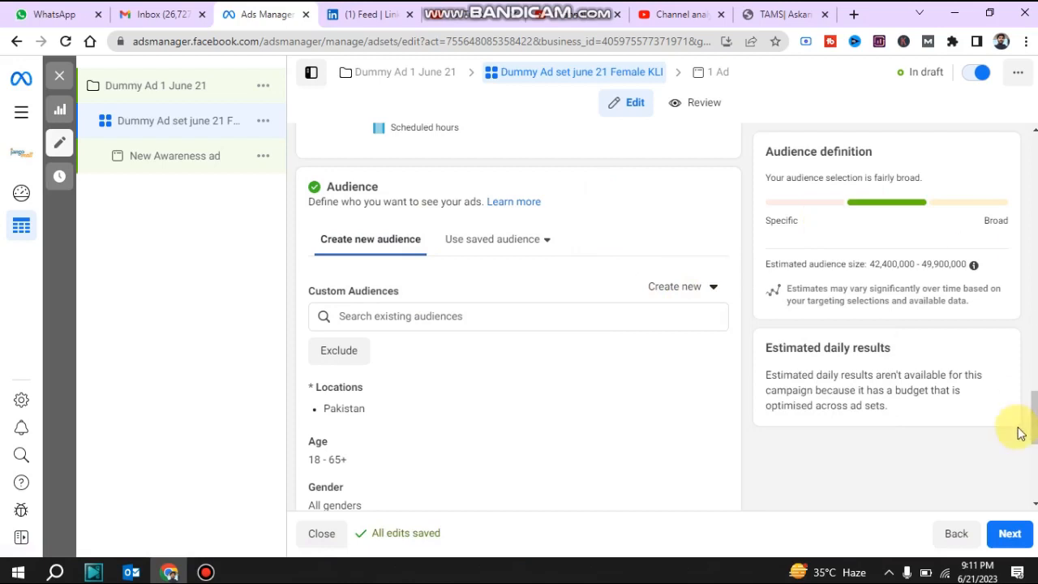
scroll(1034, 418, "down", 1)
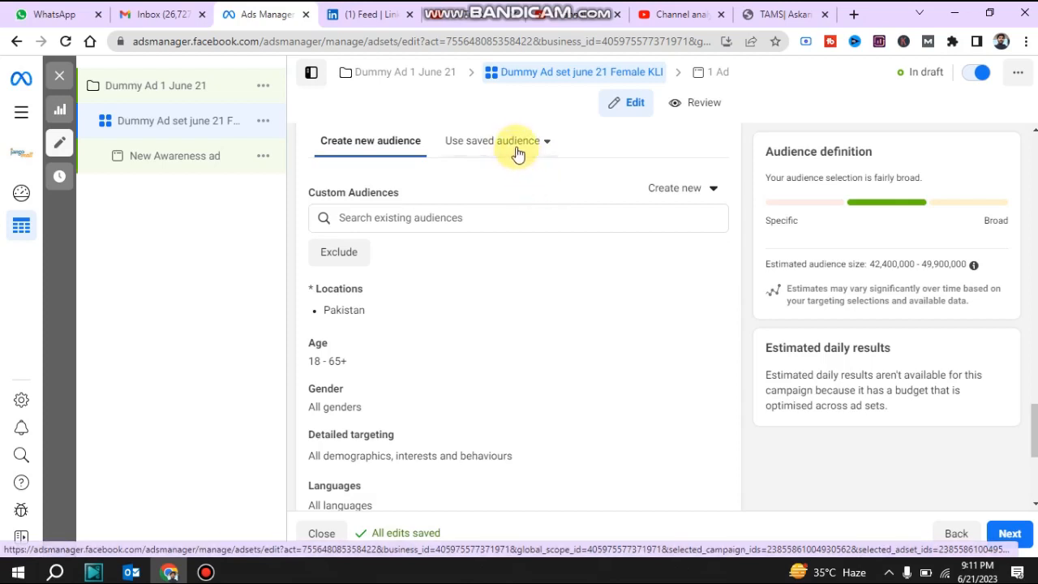
Step: Replace Pakistan in the audience locations with the cities Lahore, Punjab and Karachi, Sindh
mouse_move(424, 287)
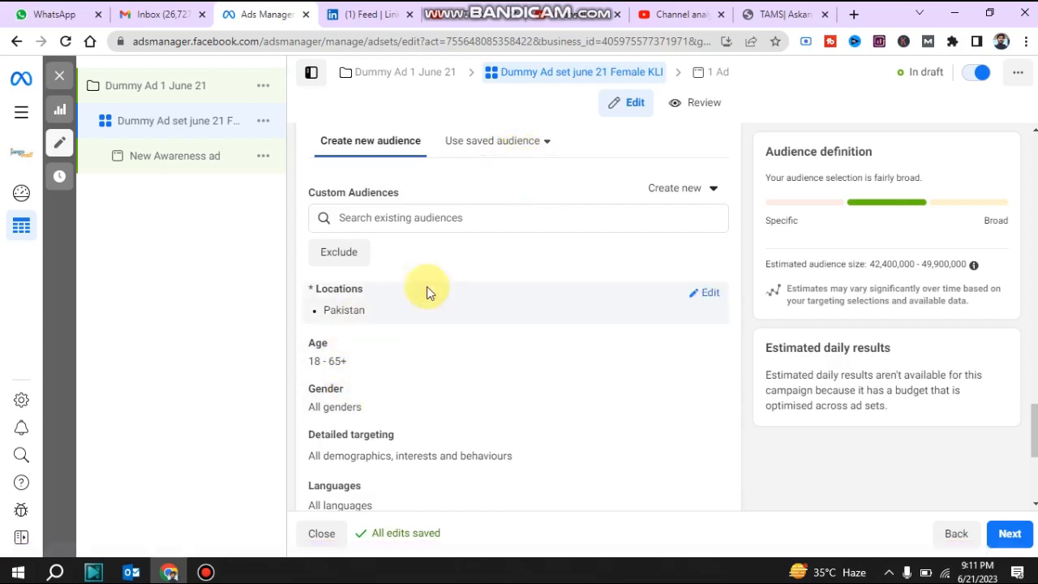
left_click(708, 298)
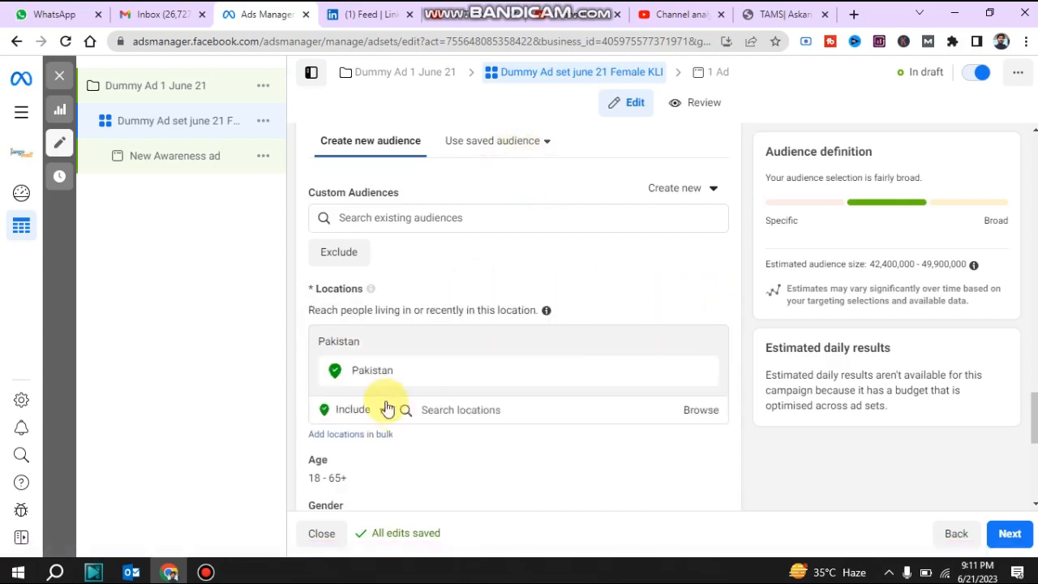
left_click(457, 409)
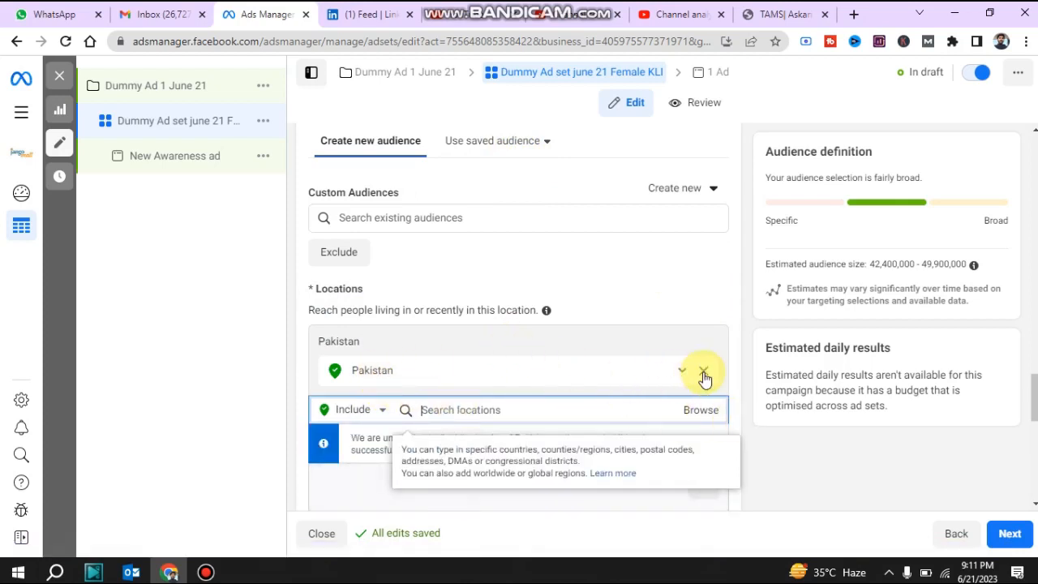
left_click(702, 371)
left_click(479, 390)
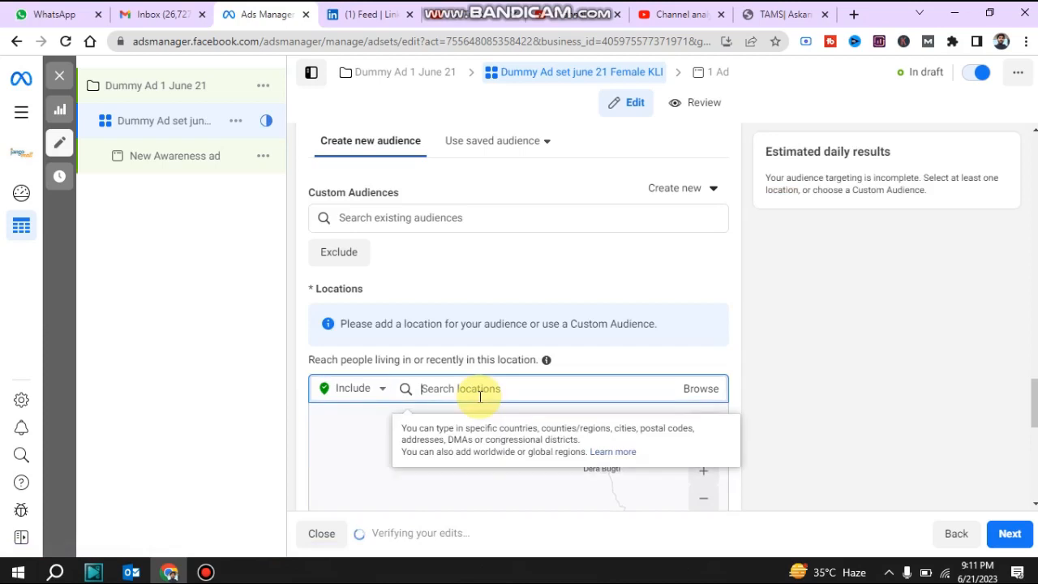
type("LAHORE")
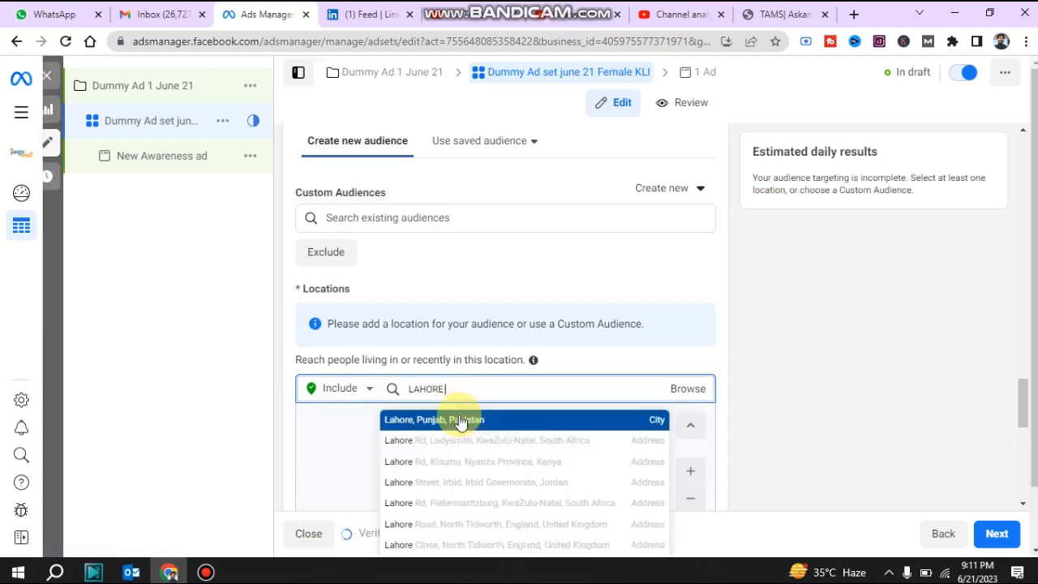
left_click(459, 421)
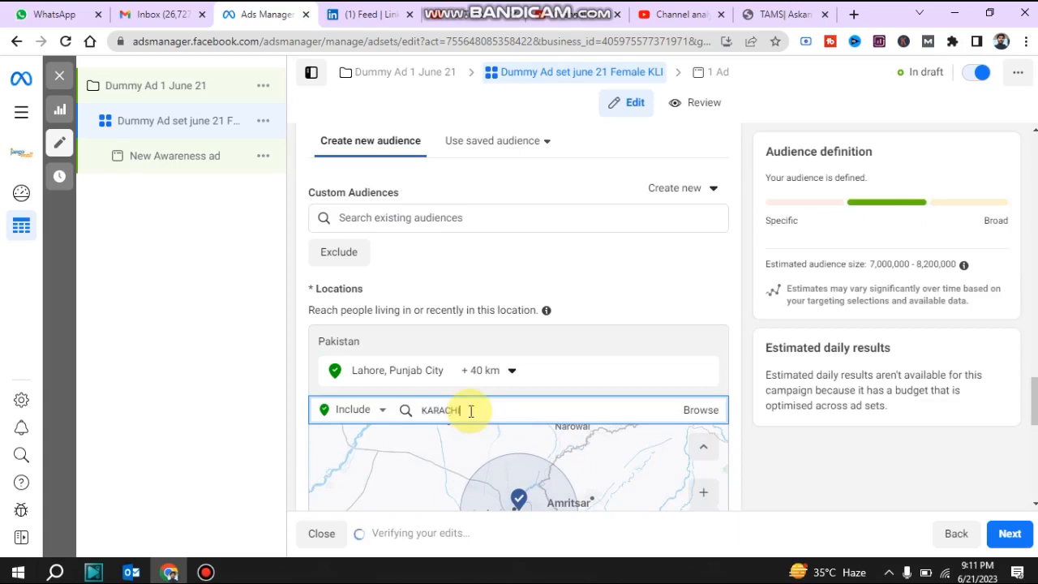
left_click(449, 442)
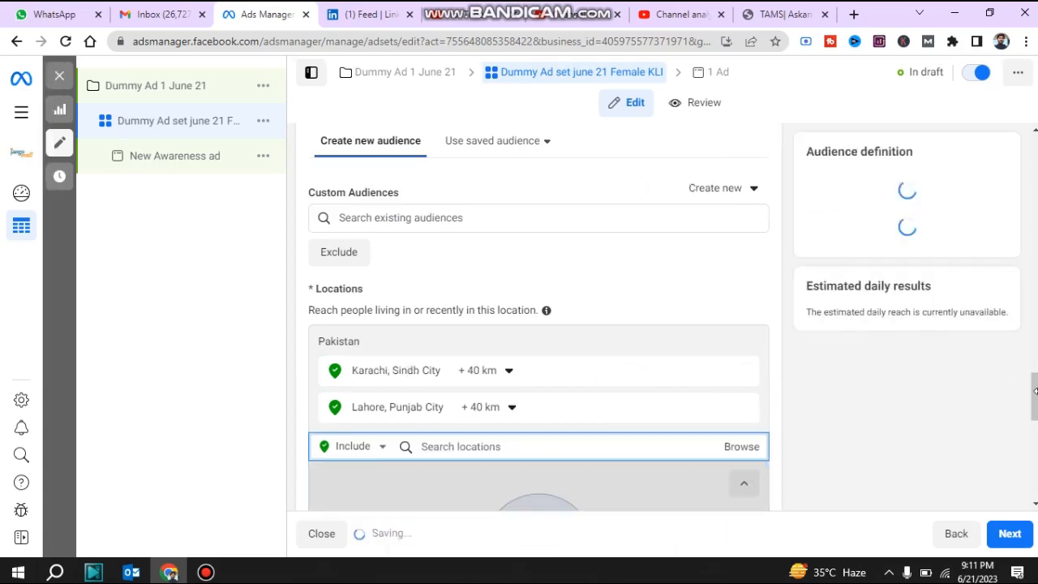
Step: Examine the audience's location settings, including the map, the city radii and the choice between including and excluding locations
mouse_move(1028, 394)
left_mouse_down()
mouse_move(1034, 420)
mouse_move(1031, 403)
left_mouse_up()
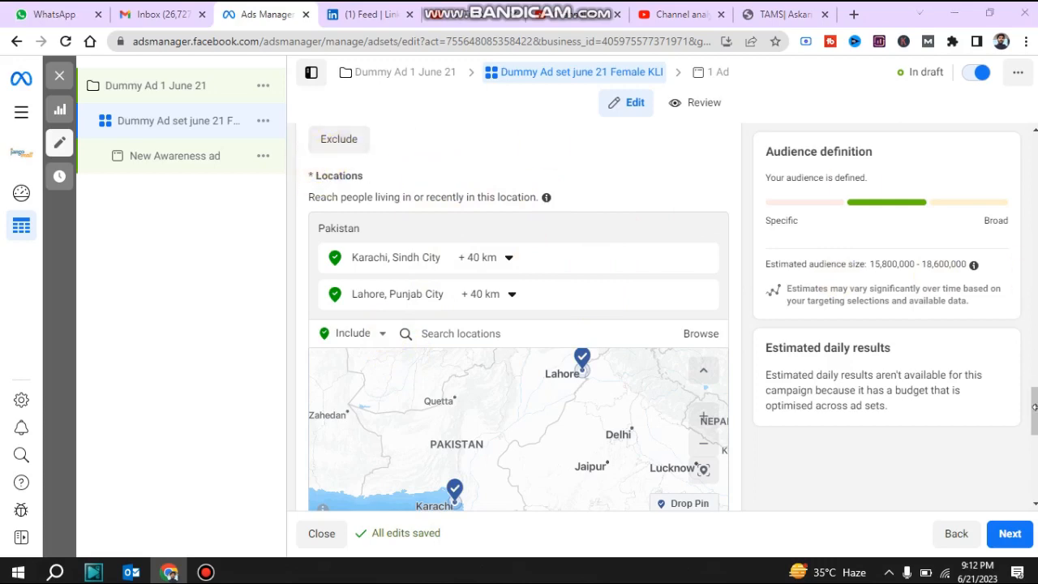
scroll(1035, 413, "down", 3)
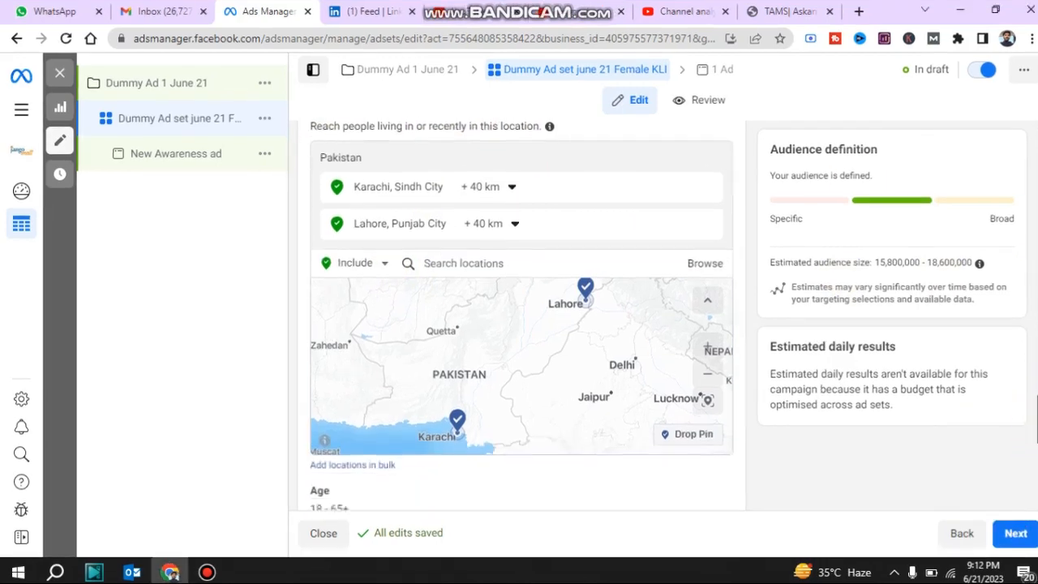
scroll(1023, 412, "up", 4)
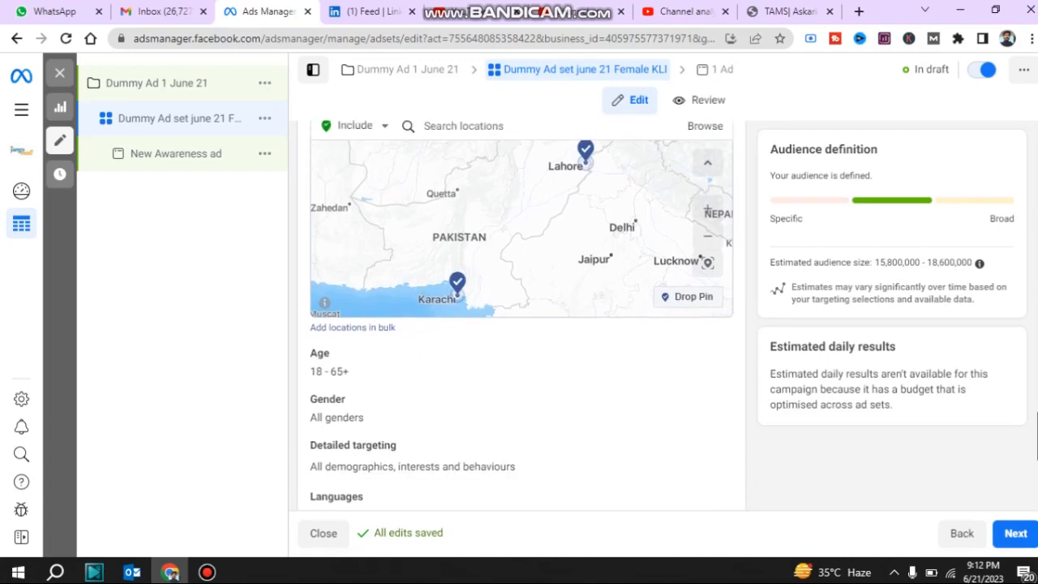
scroll(1023, 412, "down", 2)
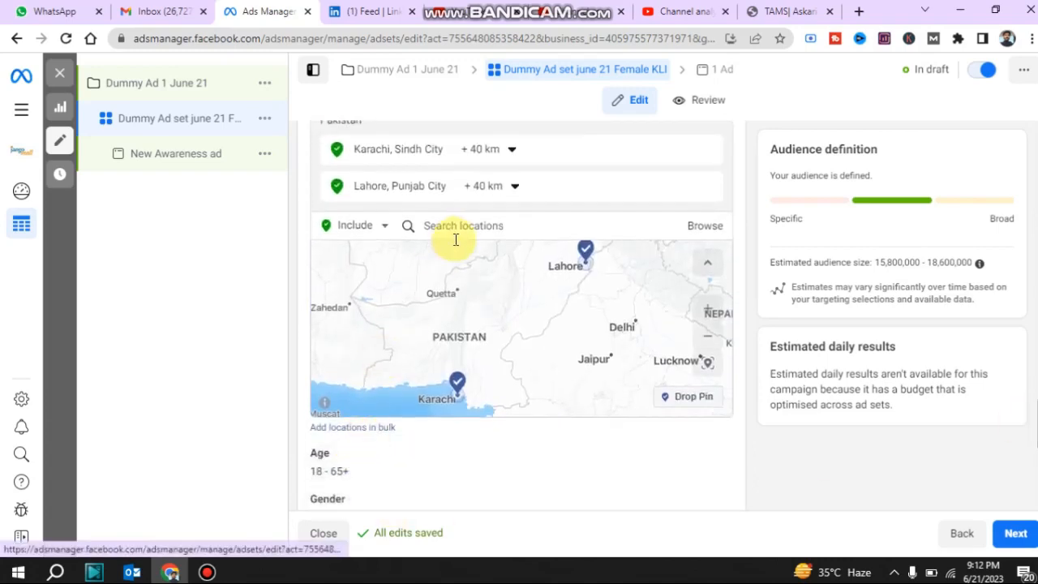
left_click(388, 227)
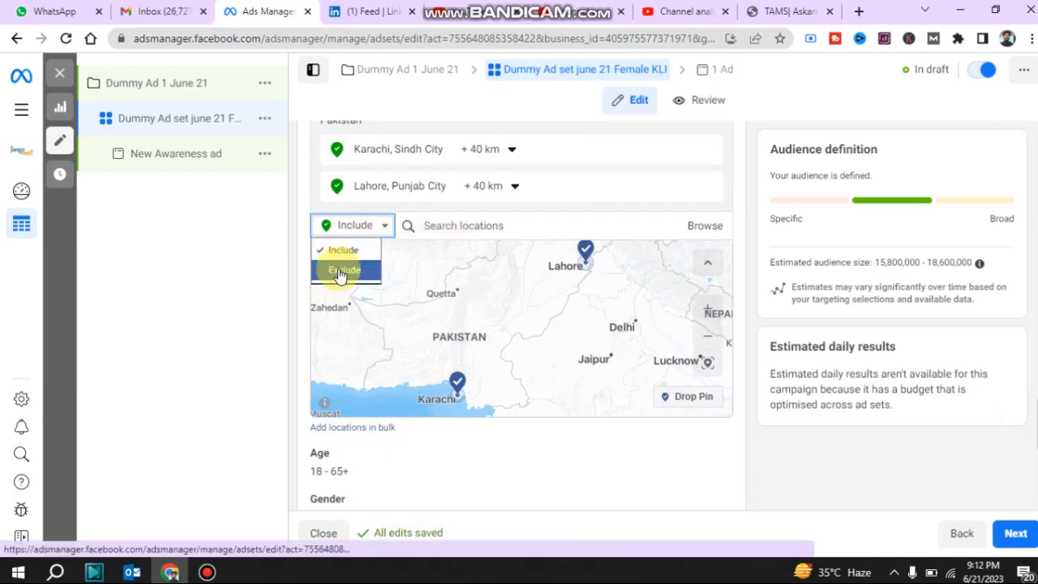
left_click(215, 301)
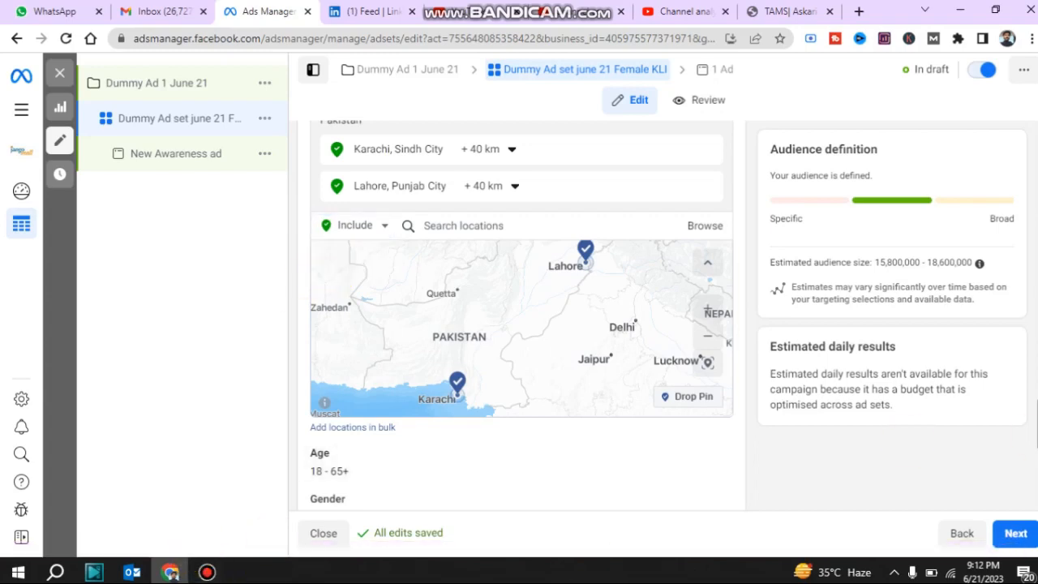
scroll(522, 316, "up", 4)
scroll(561, 331, "down", 2)
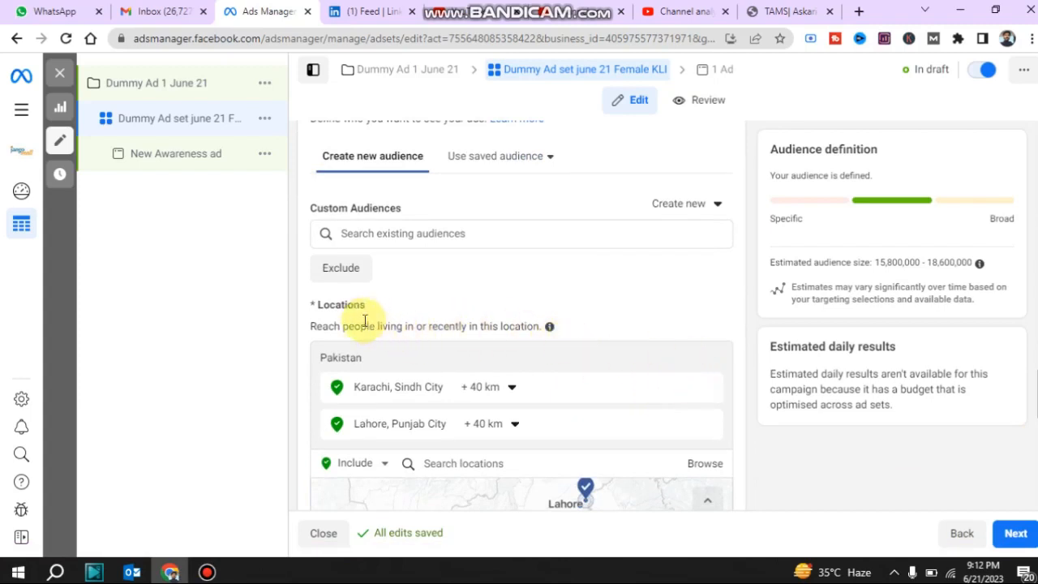
mouse_move(372, 311)
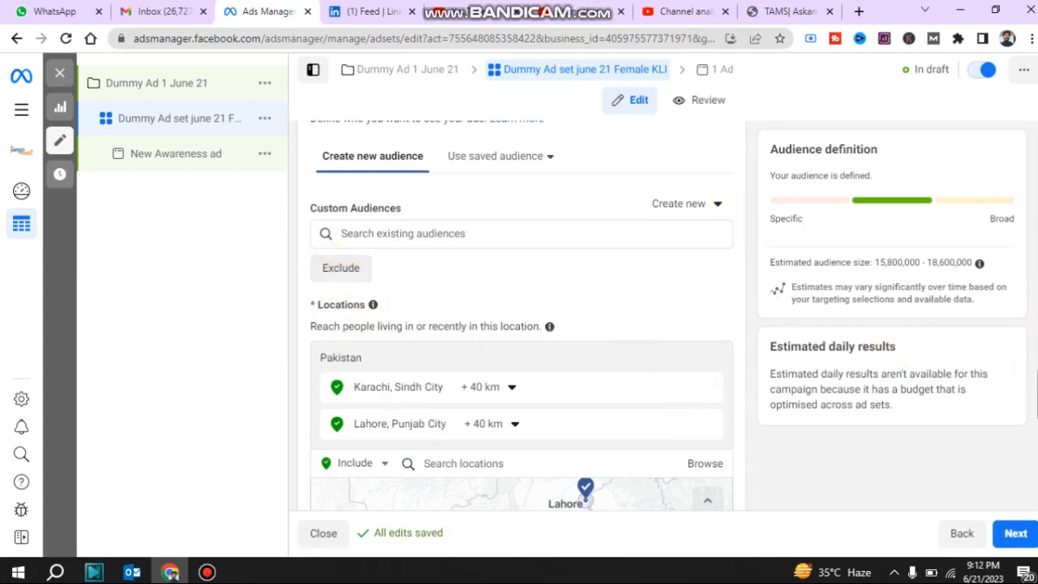
scroll(521, 316, "down", 2)
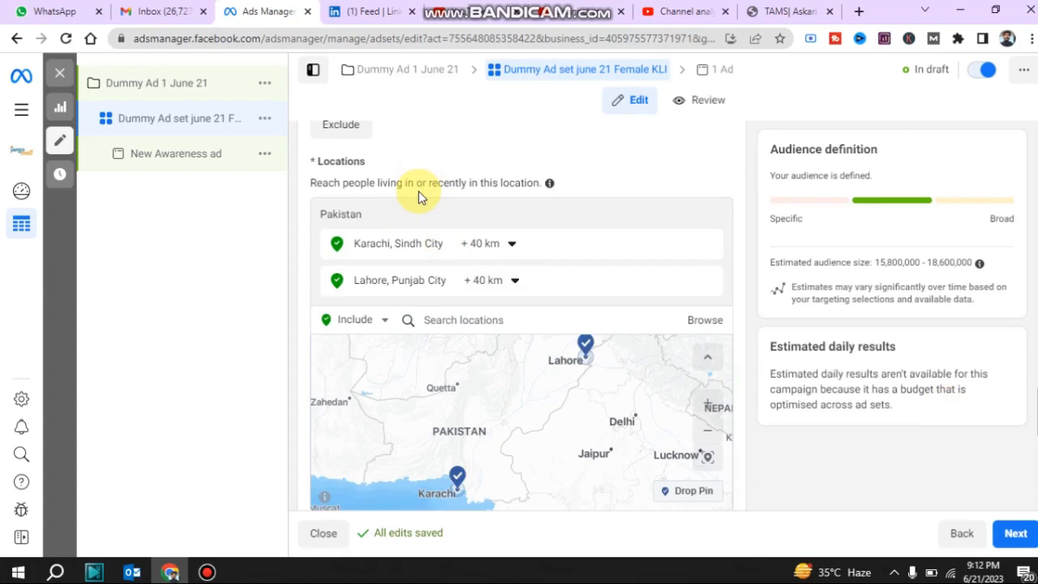
left_click(377, 321)
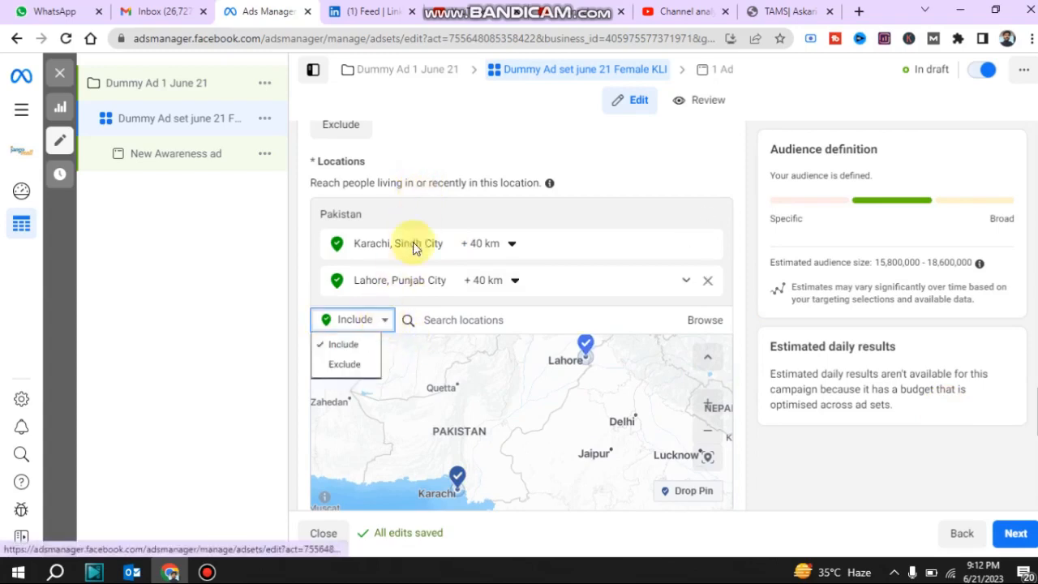
left_click(466, 181)
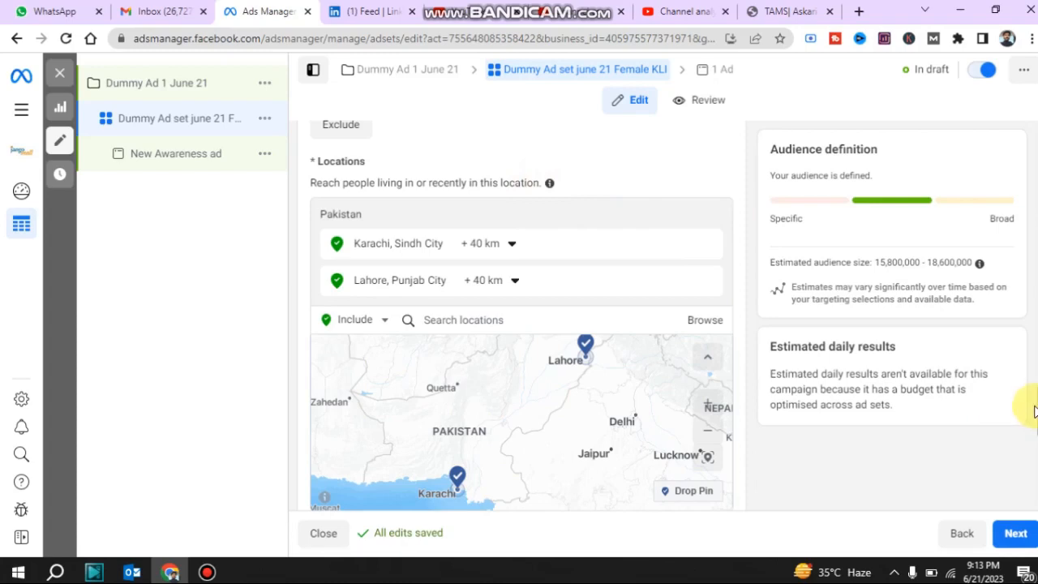
Step: Open the audience's age range for editing and restrict the gender to Women
scroll(1036, 417, "down", 1)
scroll(1036, 418, "down", 3)
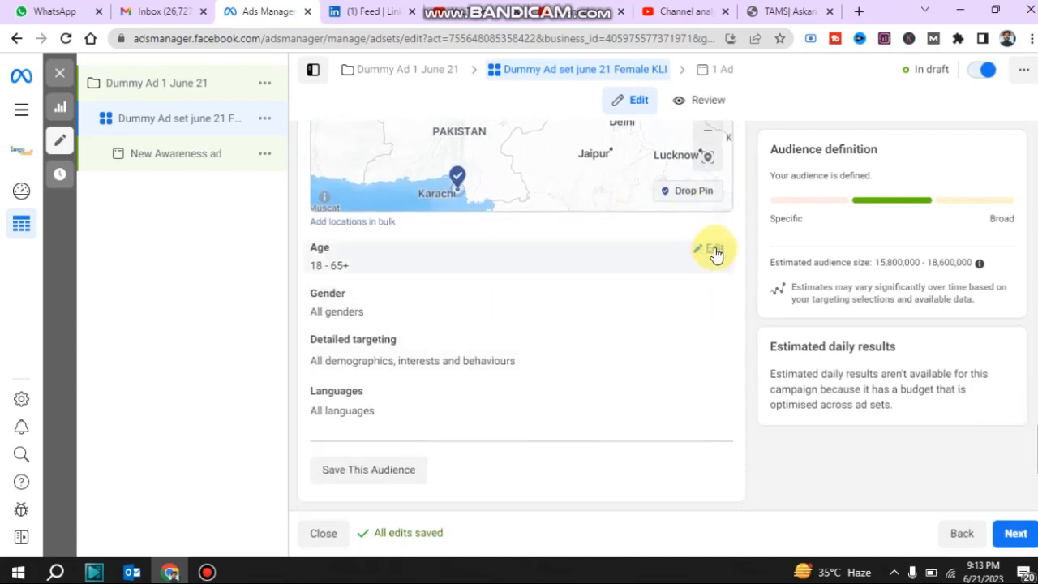
left_click(711, 252)
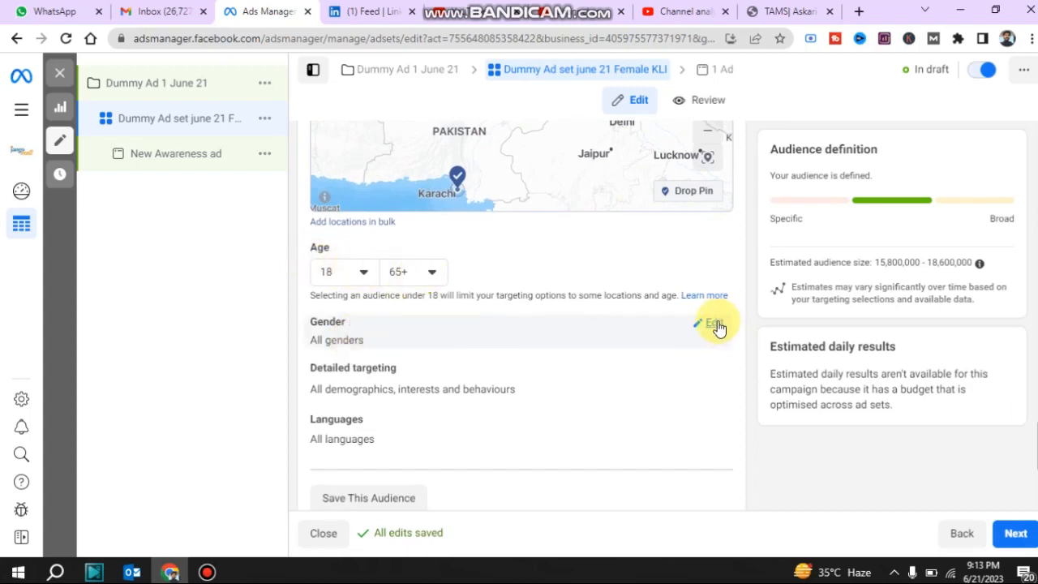
left_click(717, 327)
left_click(369, 342)
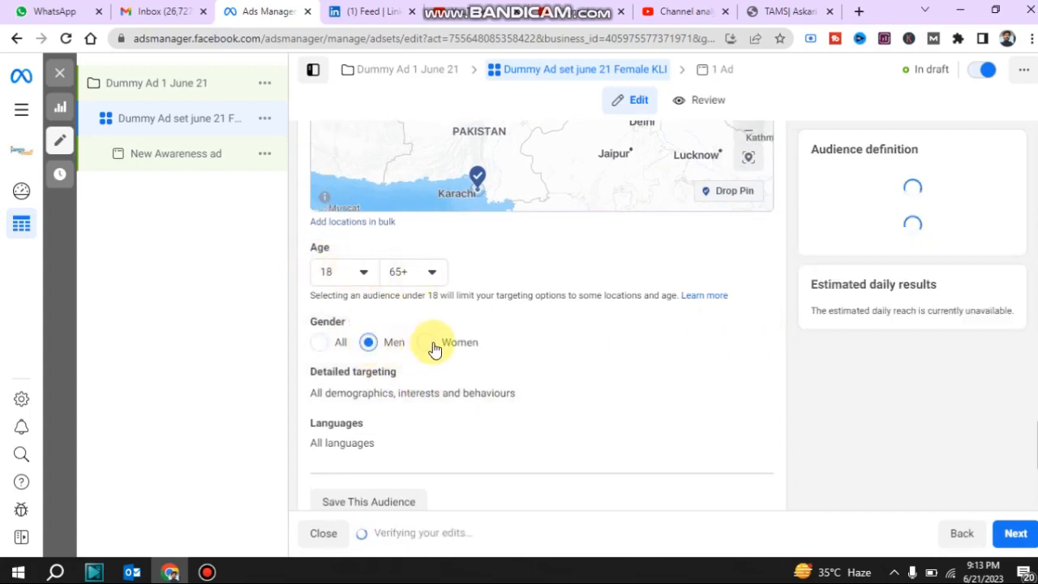
left_click(428, 343)
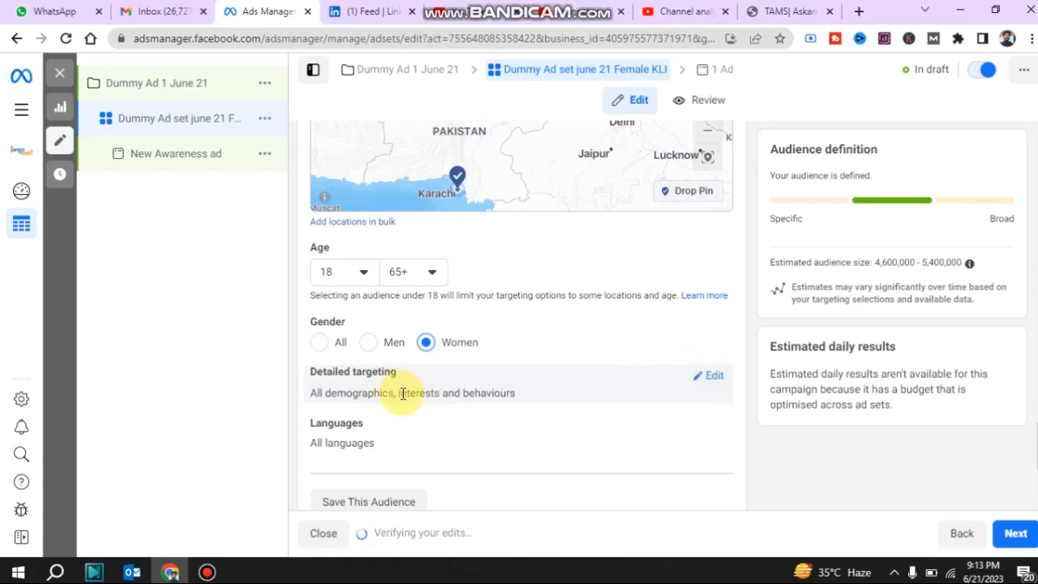
Step: Browse the Demographics, Interests and Behaviours categories available for the audience's detailed targeting
left_click(712, 375)
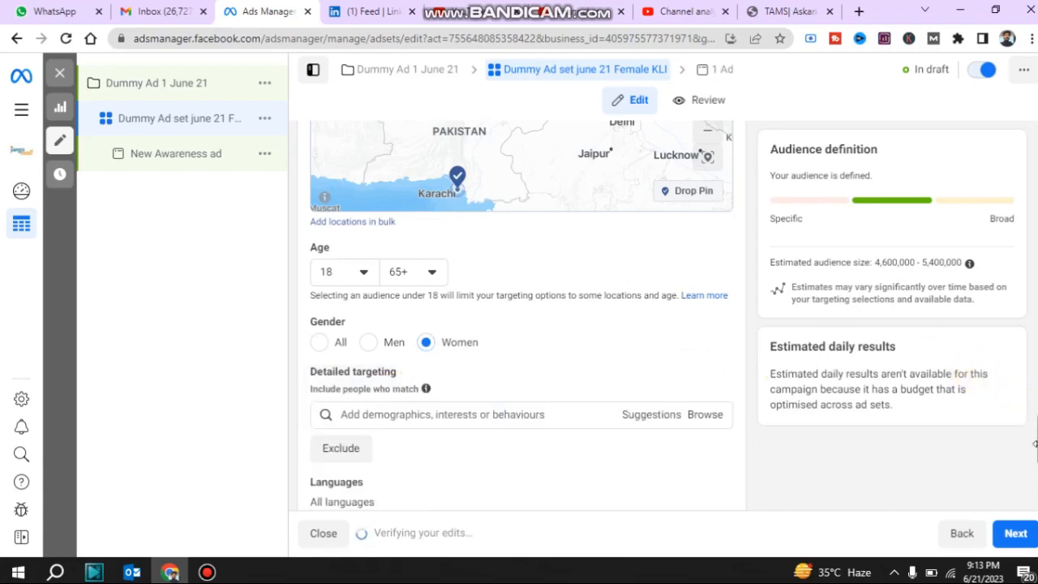
scroll(892, 365, "down", 2)
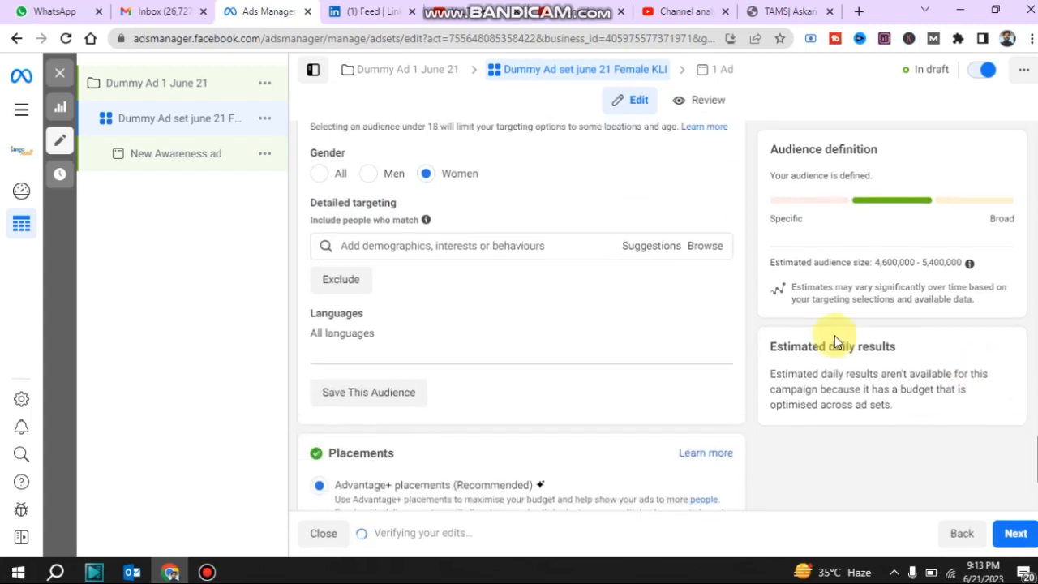
left_click(702, 250)
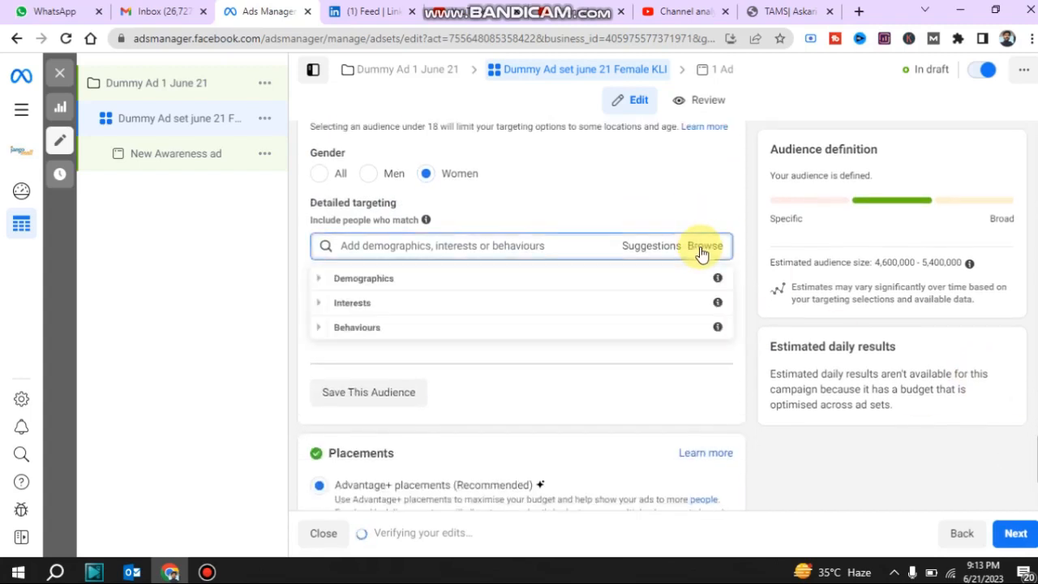
left_click(351, 284)
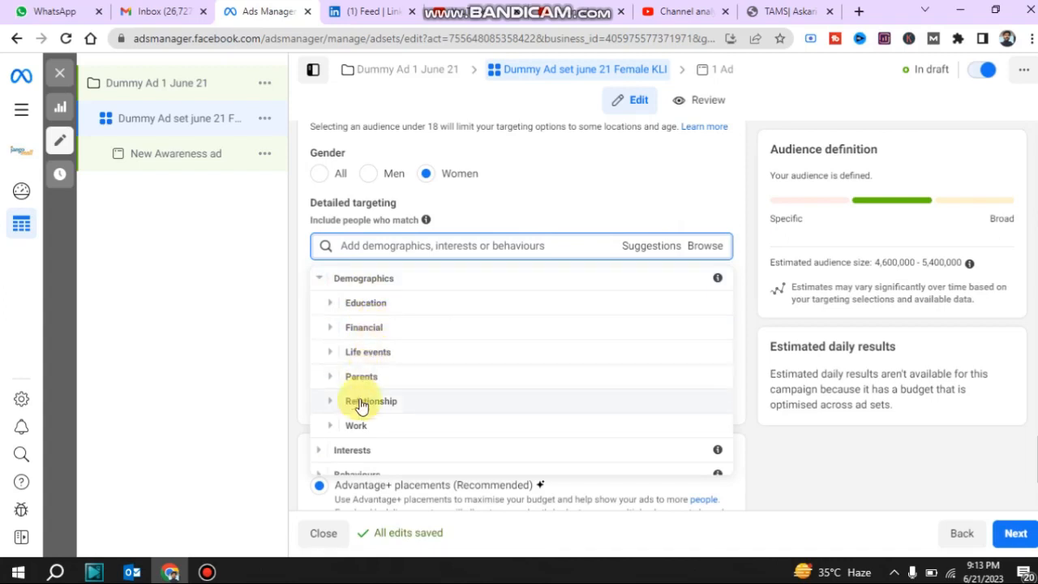
left_click(320, 281)
left_click(320, 304)
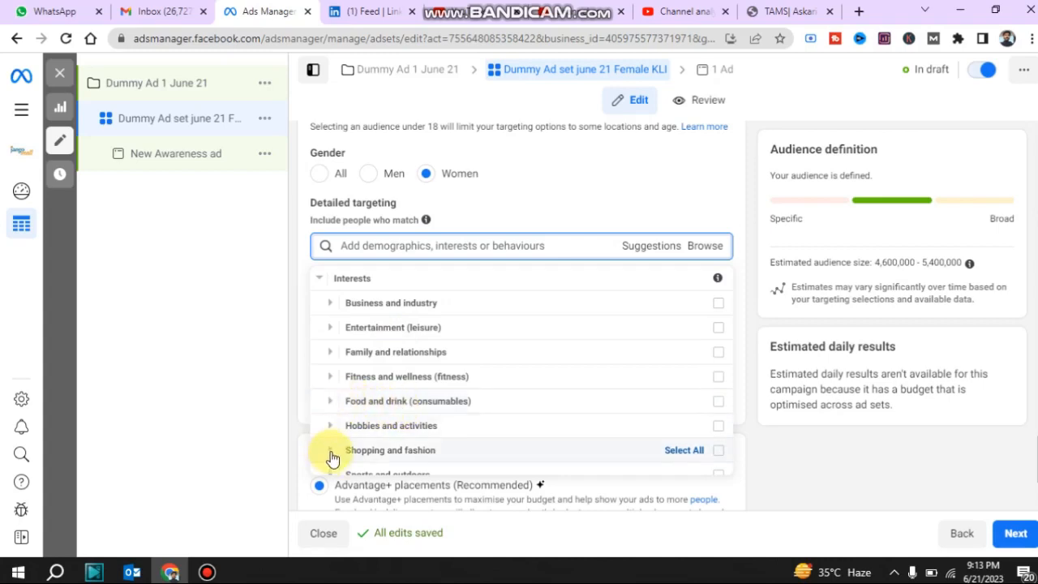
left_click(319, 280)
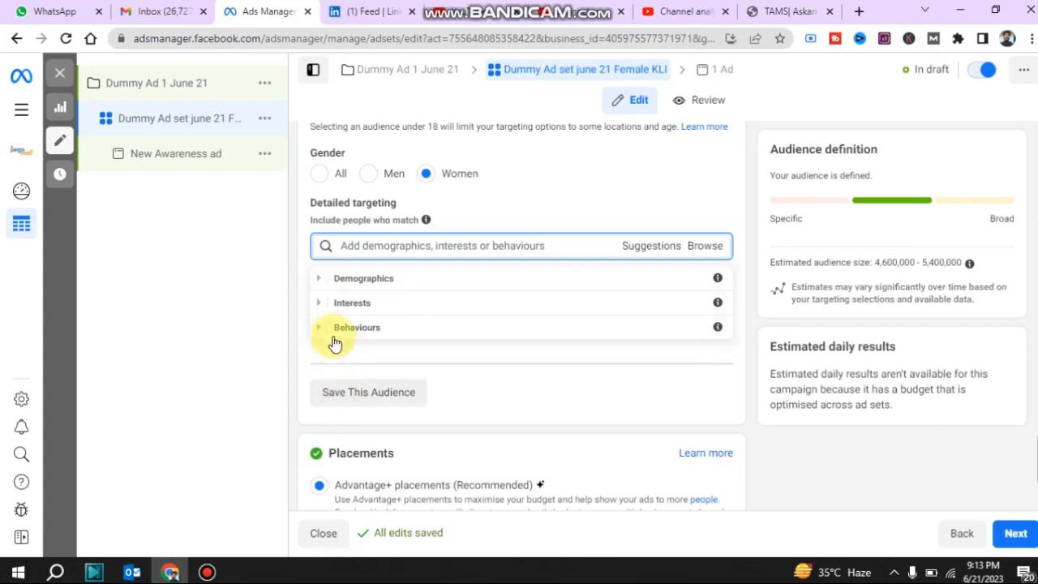
left_click(328, 328)
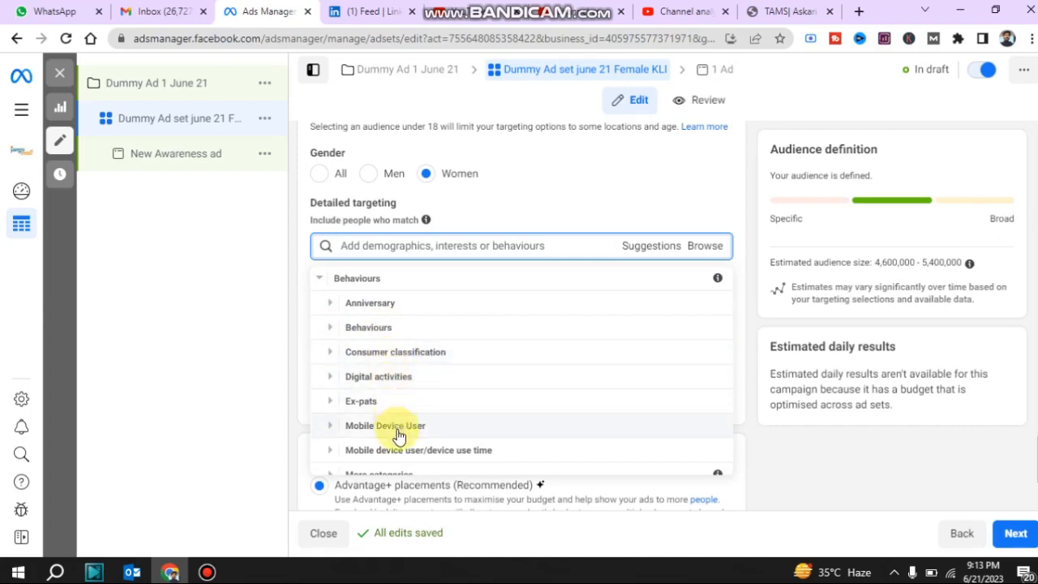
left_click(320, 283)
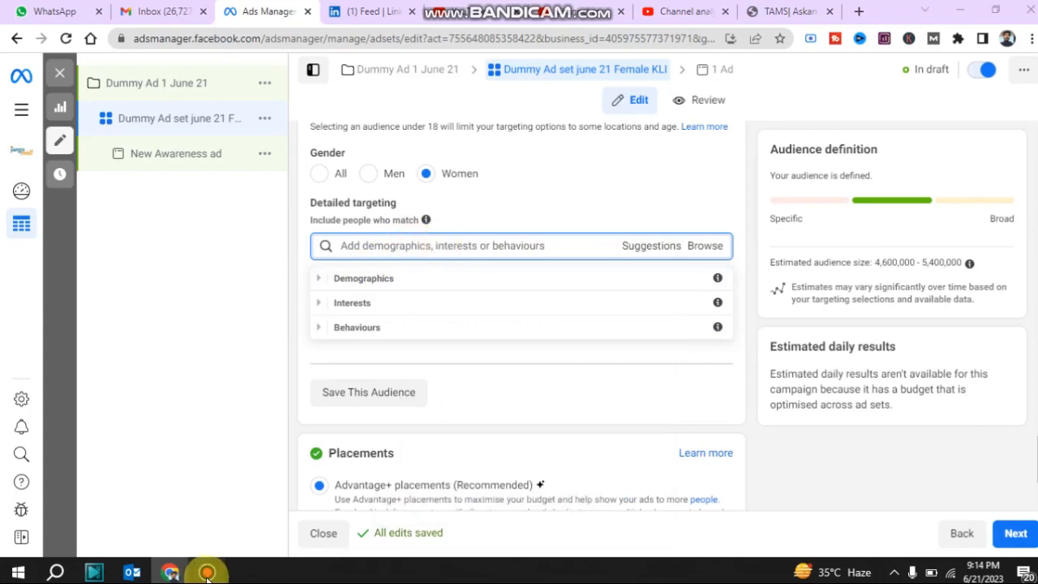
mouse_move(107, 531)
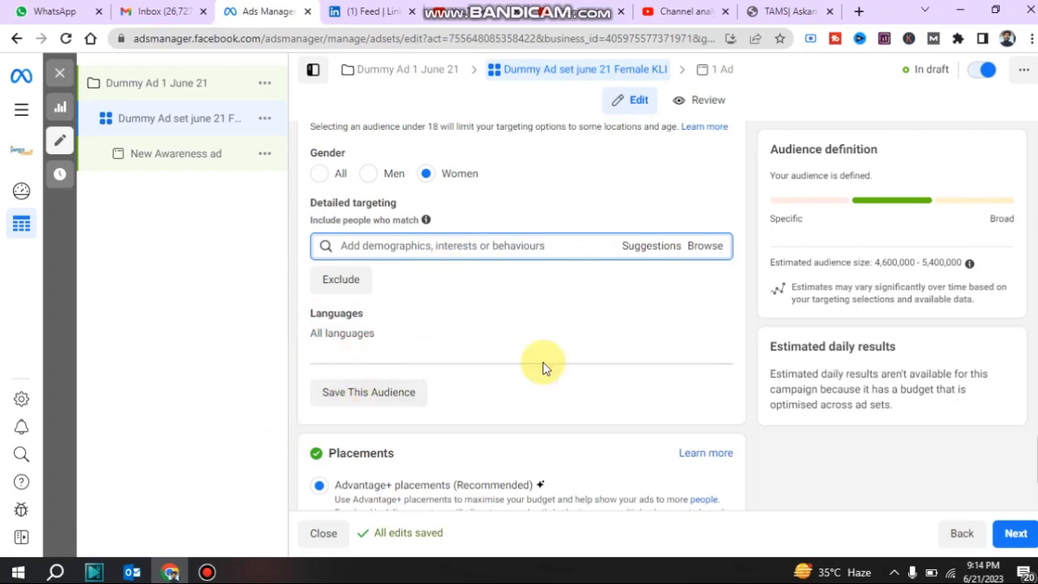
Step: Switch the ad set from Advantage+ to manual placements and check the available device types
scroll(521, 324, "down", 2)
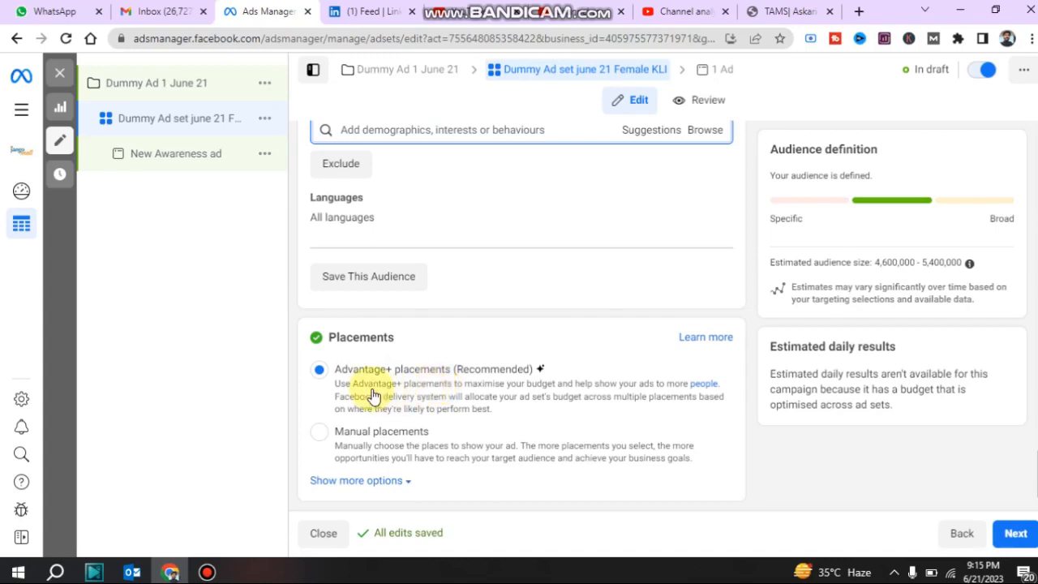
left_click(321, 435)
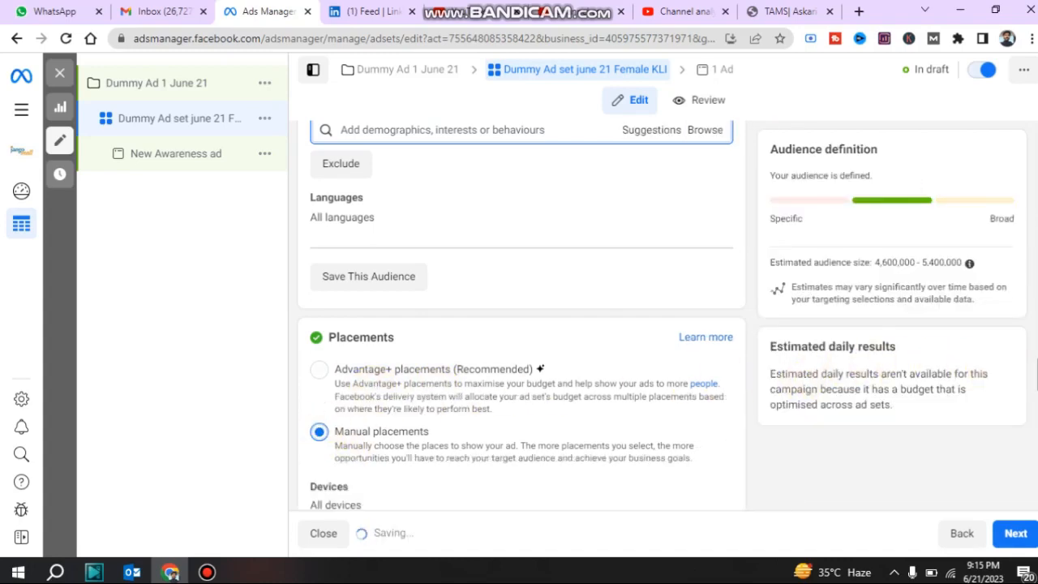
scroll(519, 325, "down", 4)
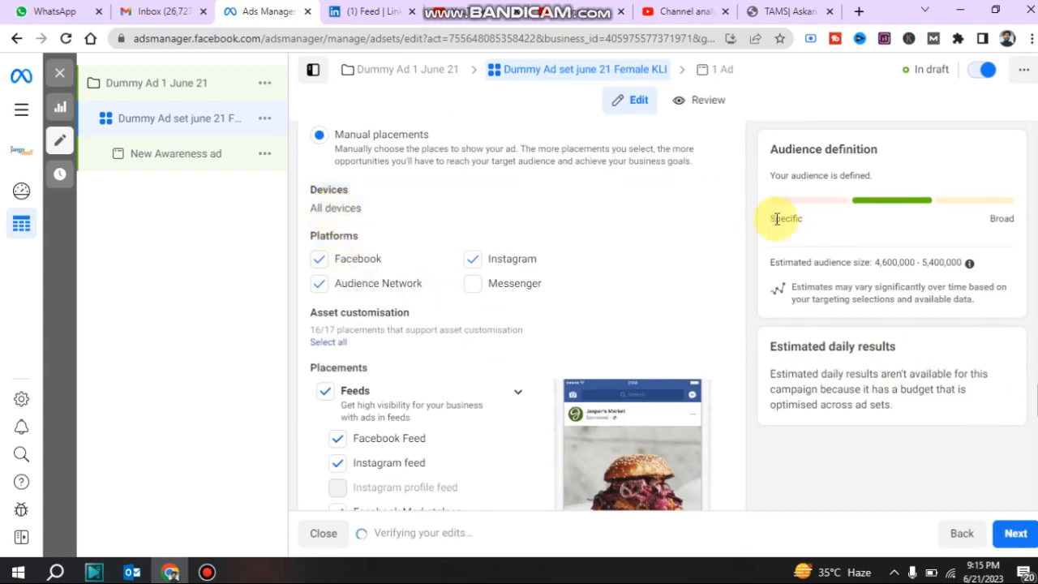
left_click(374, 218)
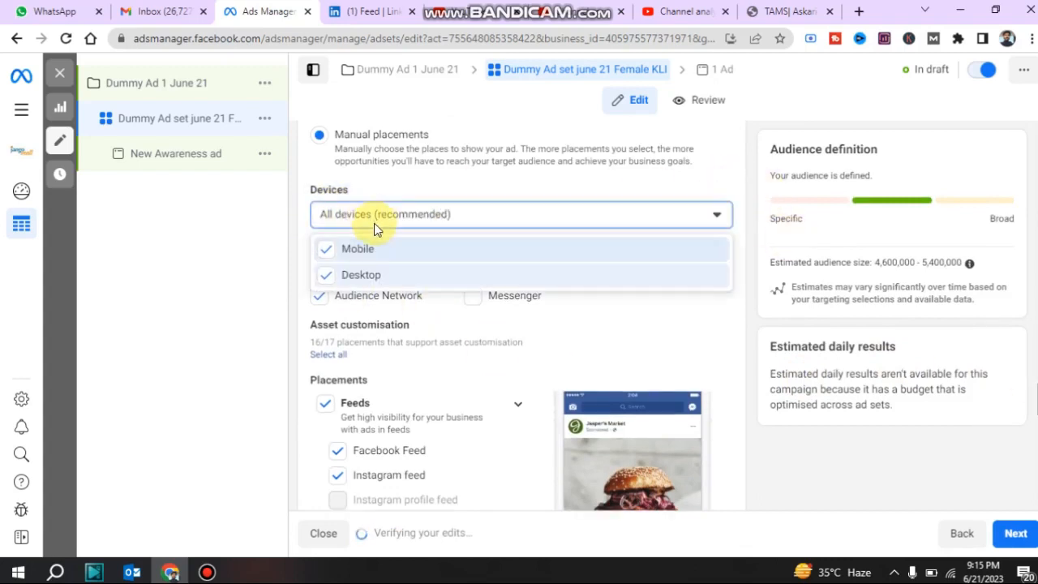
left_click(217, 272)
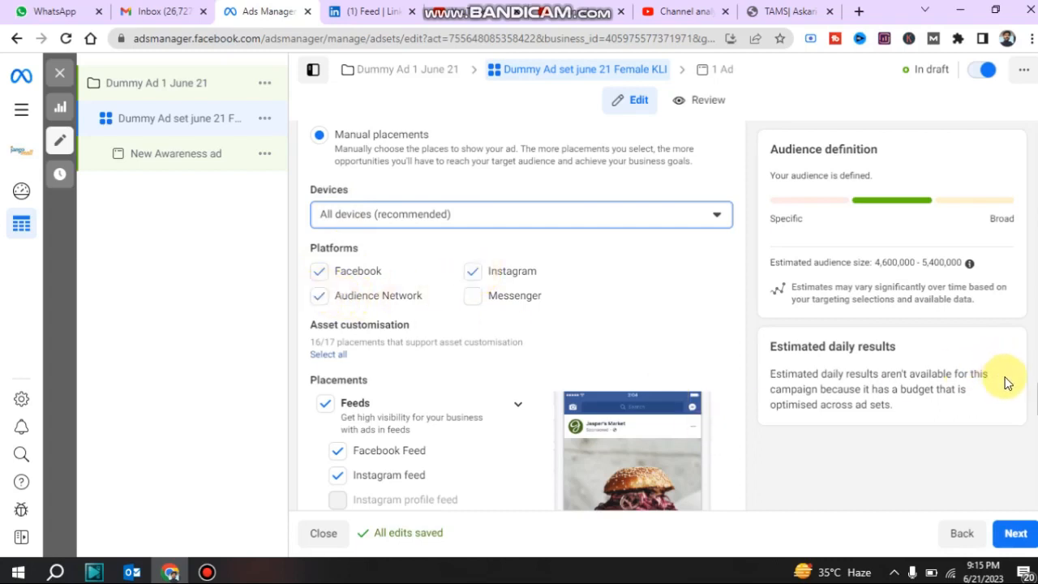
Step: Examine the manual placement settings, from platforms and Feeds through Stories and Reels, in-stream ads and search results to Apps and sites
scroll(519, 316, "down", 2)
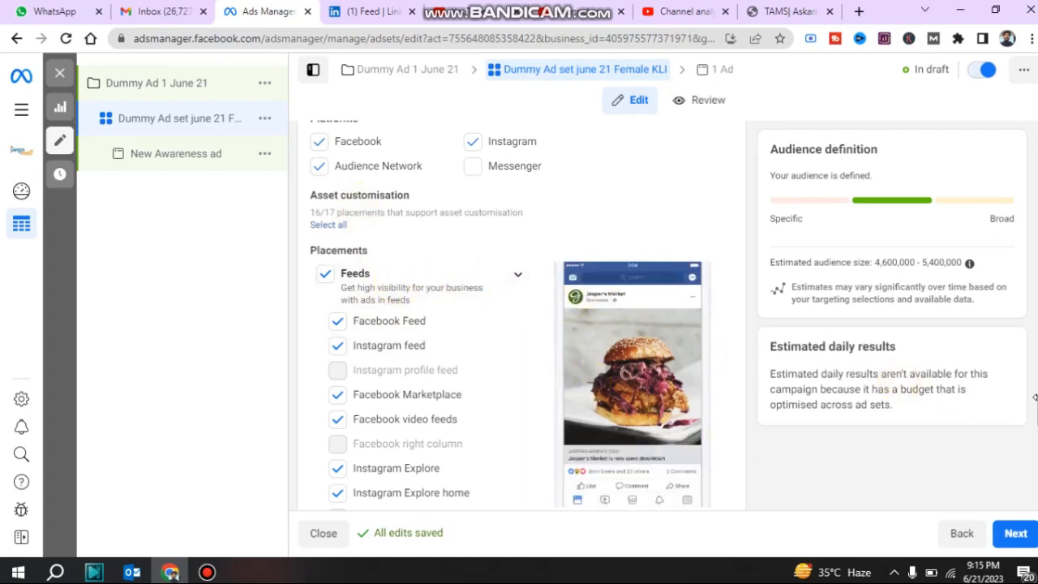
scroll(1036, 426, "down", 2)
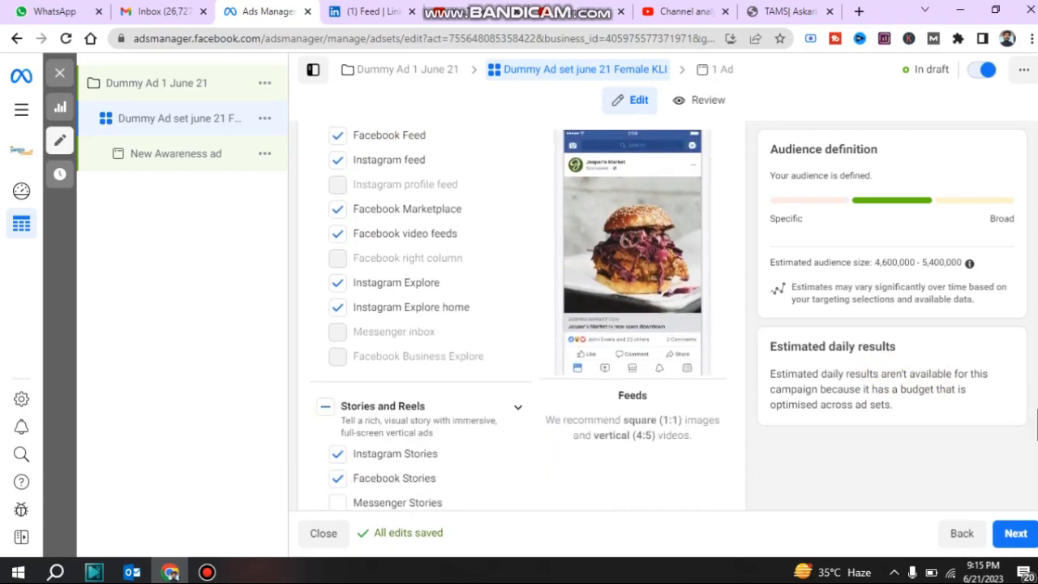
scroll(1036, 422, "up", 1)
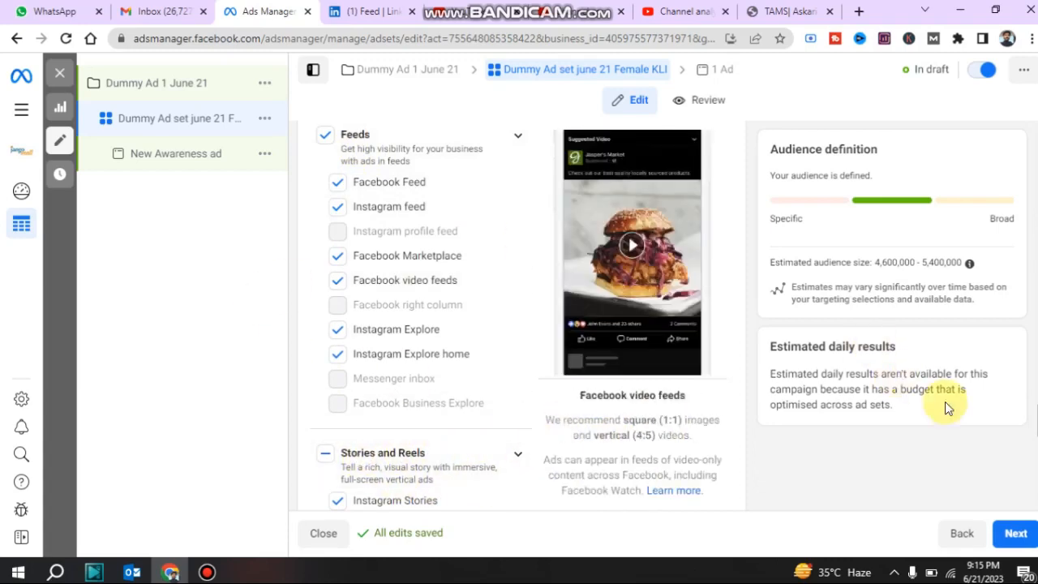
left_click(1035, 421)
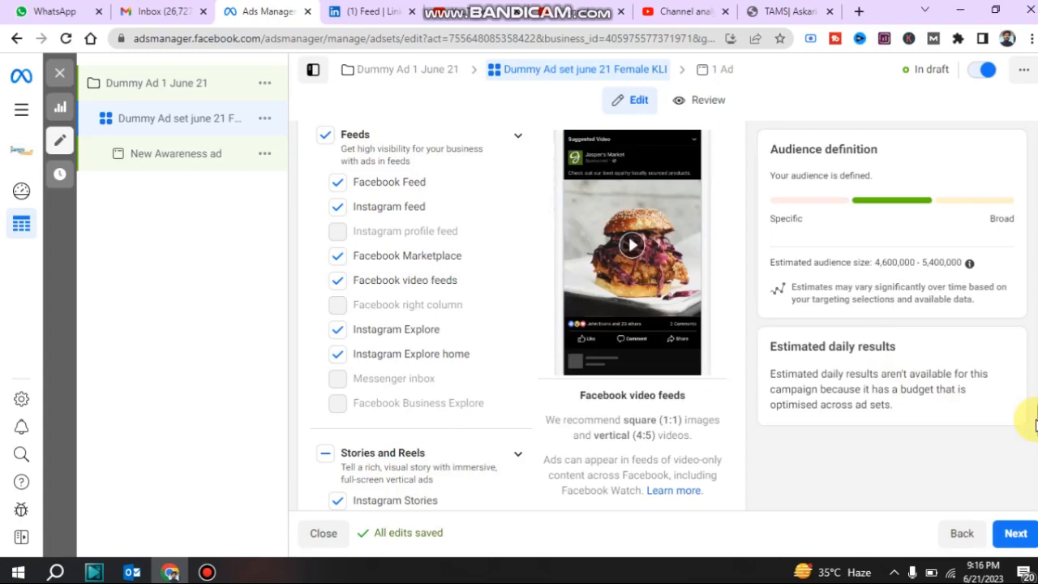
scroll(1035, 422, "up", 3)
scroll(1035, 409, "down", 1)
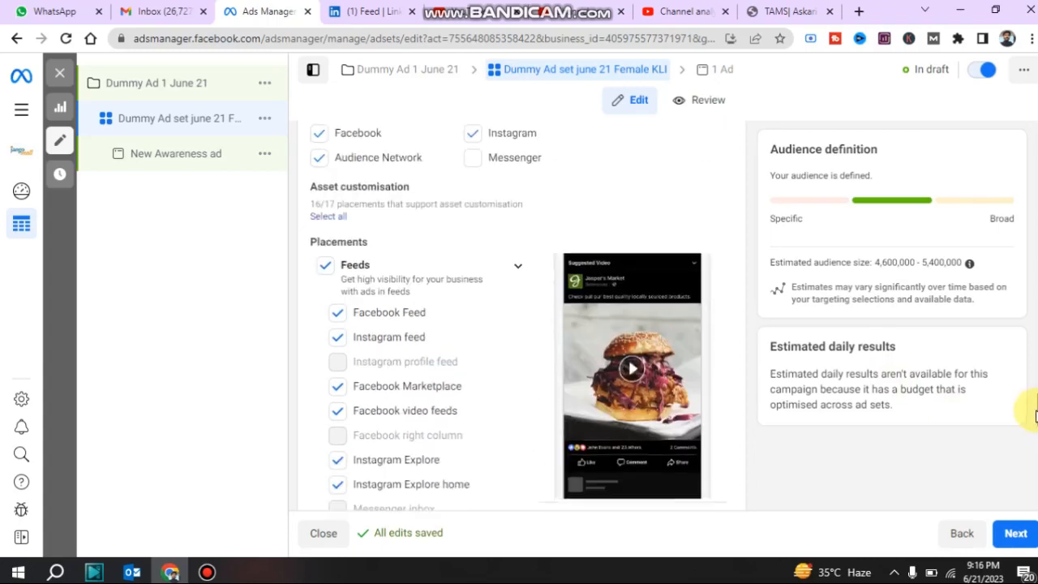
left_click(330, 263)
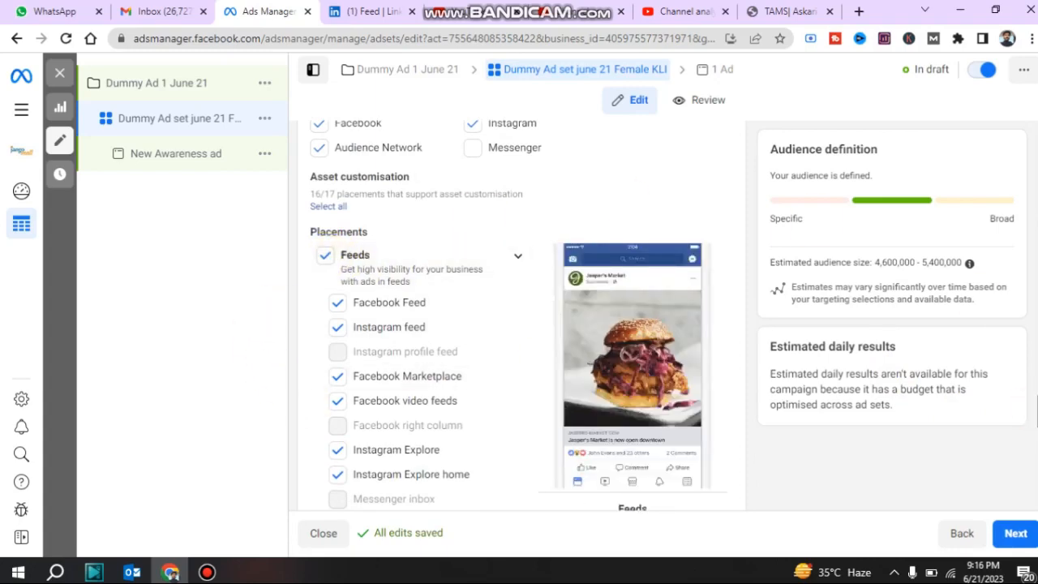
scroll(364, 365, "down", 5)
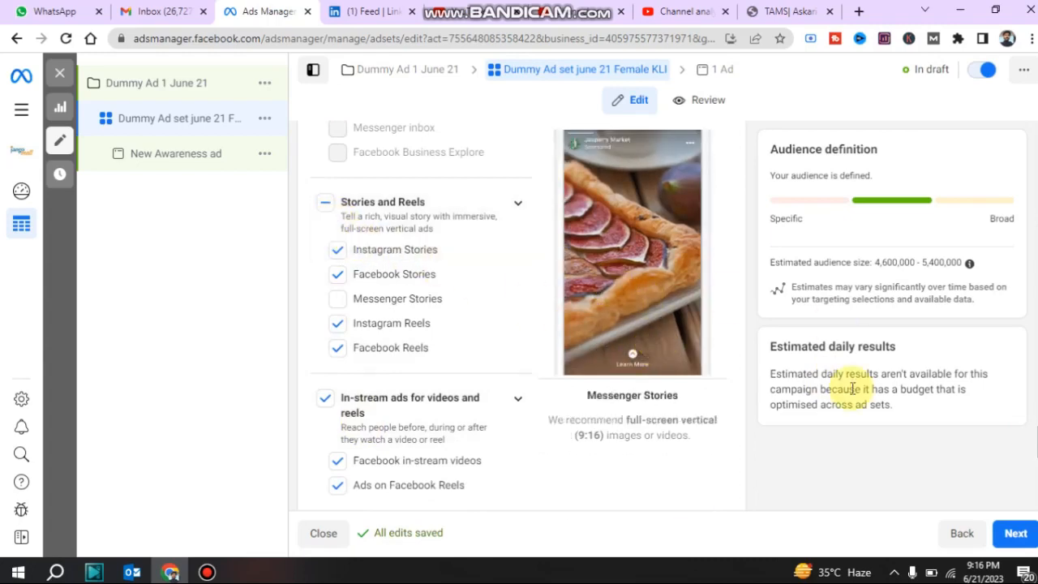
scroll(421, 316, "up", 5)
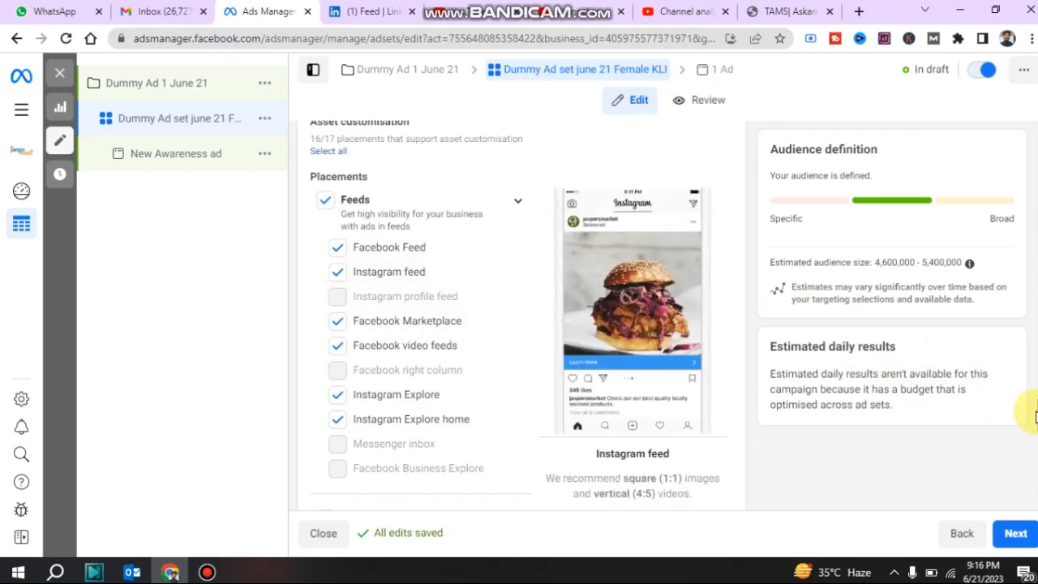
scroll(1034, 415, "down", 5)
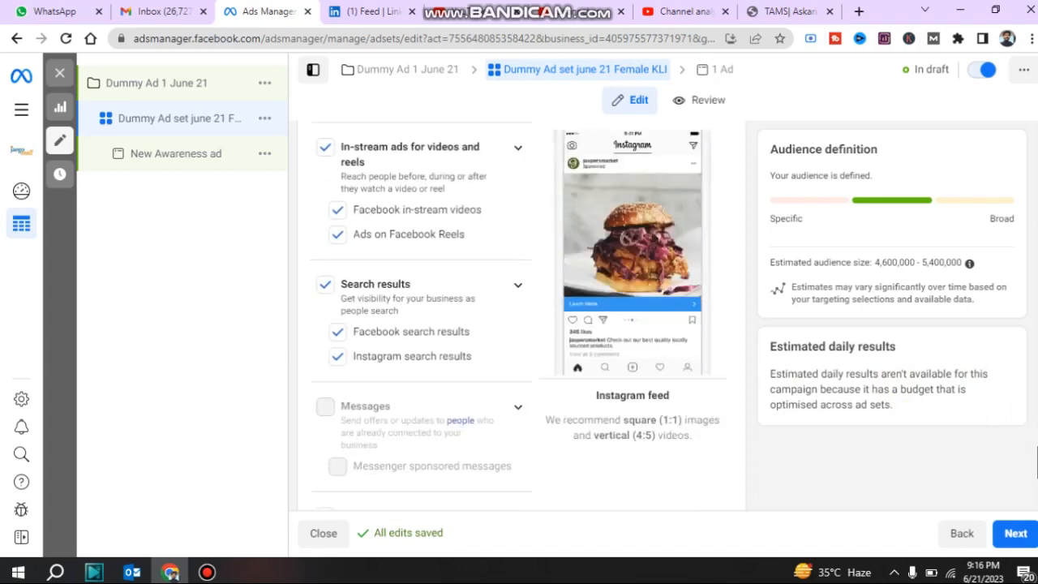
scroll(1031, 405, "up", 8)
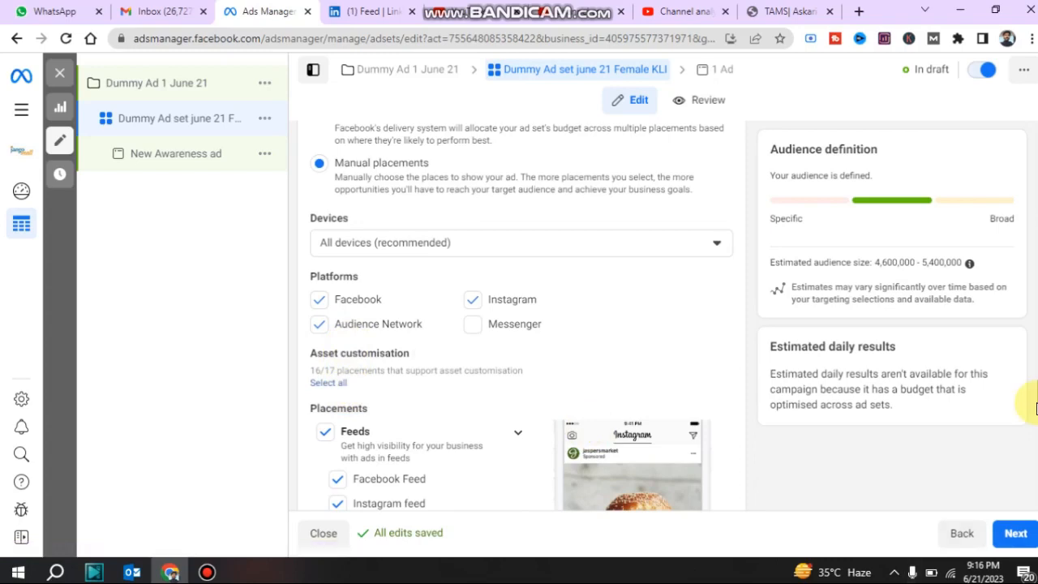
scroll(1035, 406, "down", 3)
scroll(1035, 406, "up", 3)
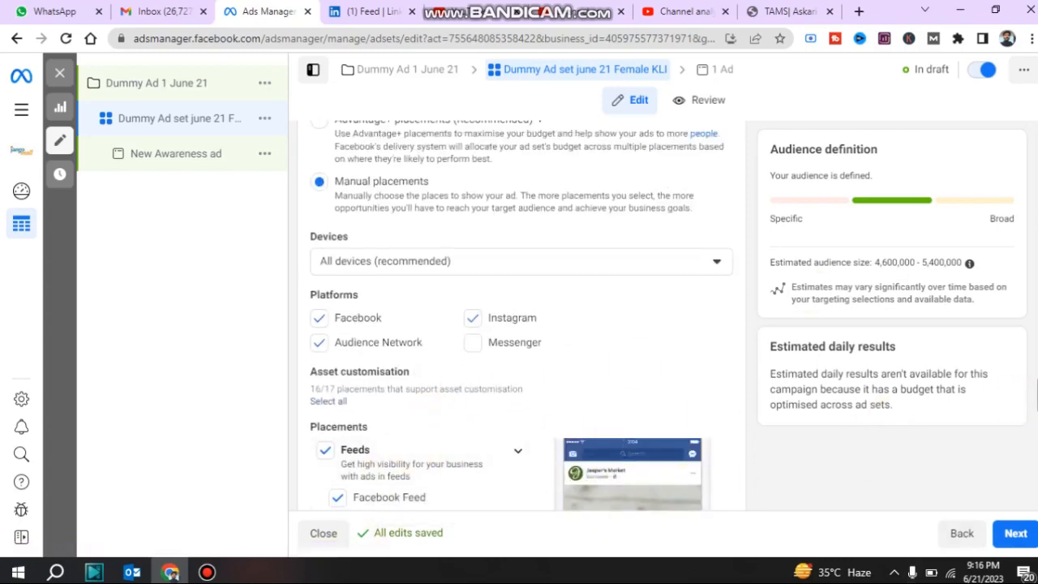
scroll(492, 230, "down", 6)
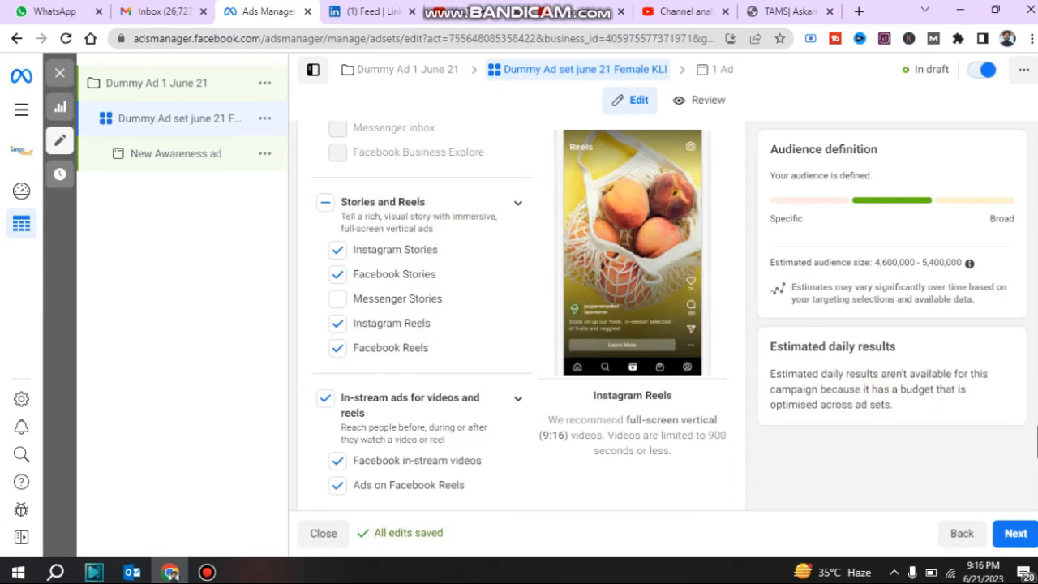
scroll(421, 316, "down", 1)
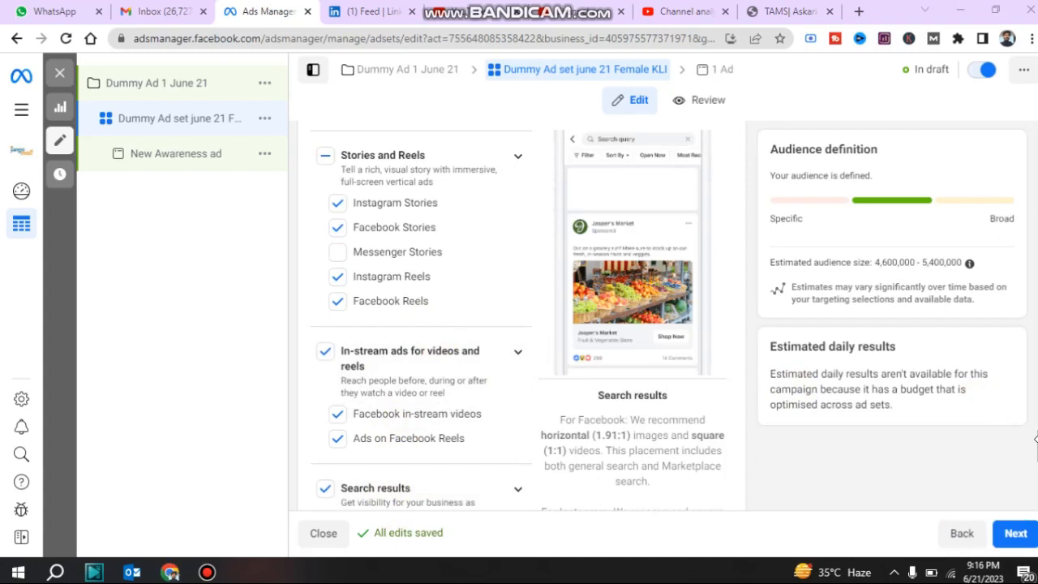
scroll(422, 365, "down", 5)
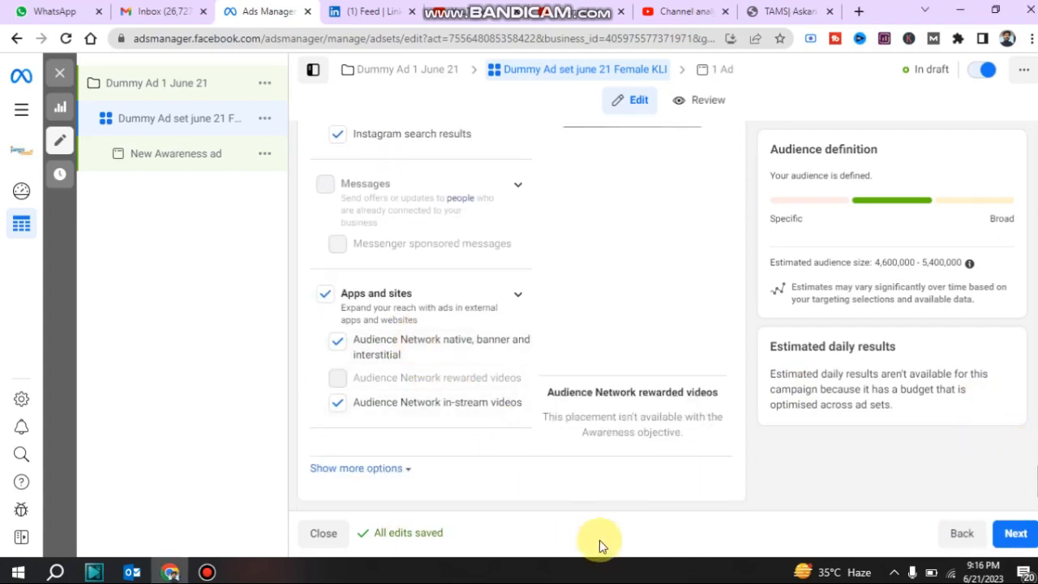
Step: Show the additional placement options and look through the choices for specific mobile devices and operating systems
left_click(371, 469)
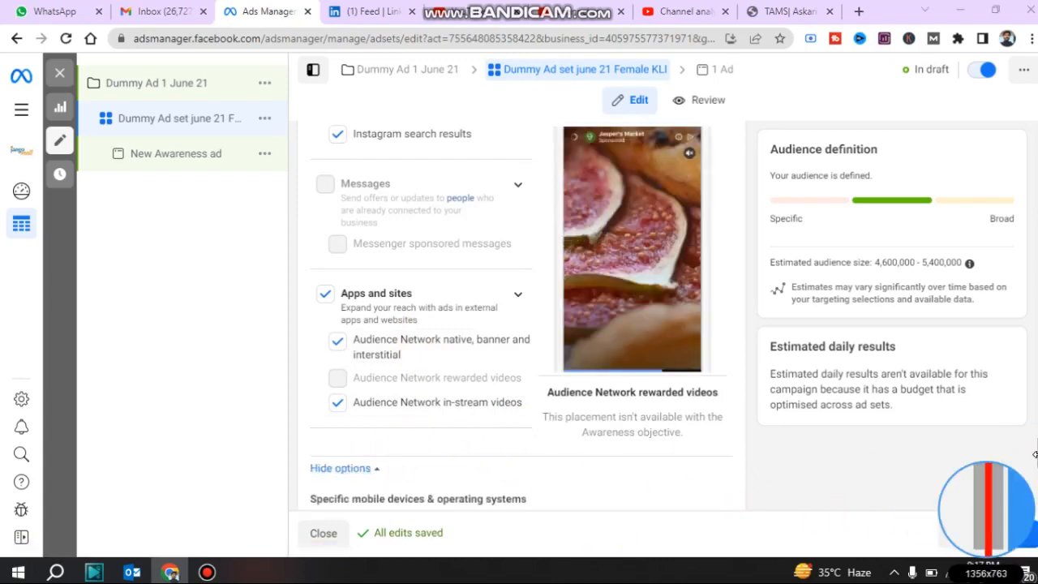
left_click_drag(1035, 455, 1035, 457)
scroll(333, 257, "down", 3)
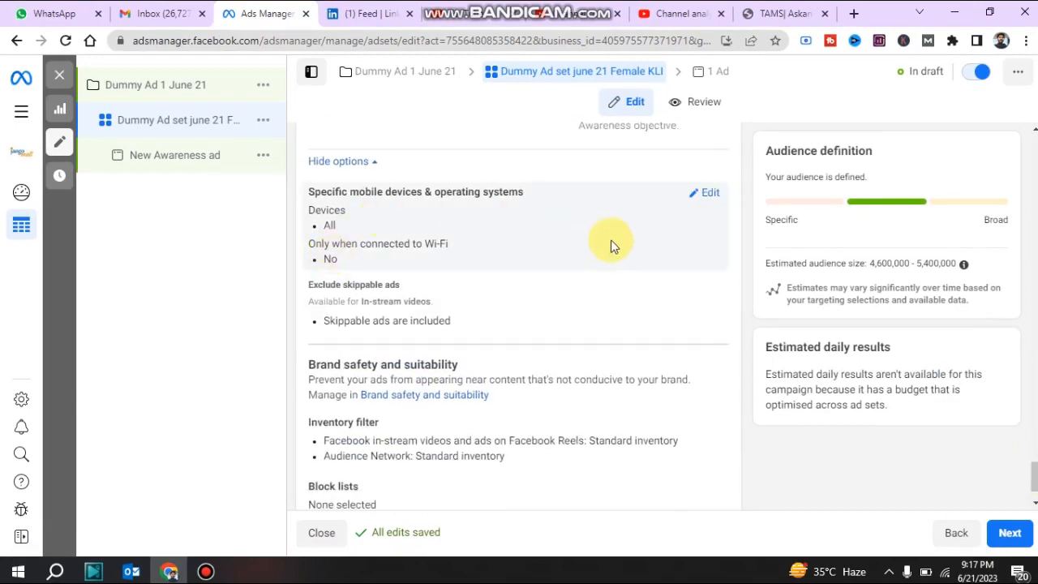
left_click(709, 194)
left_click(388, 219)
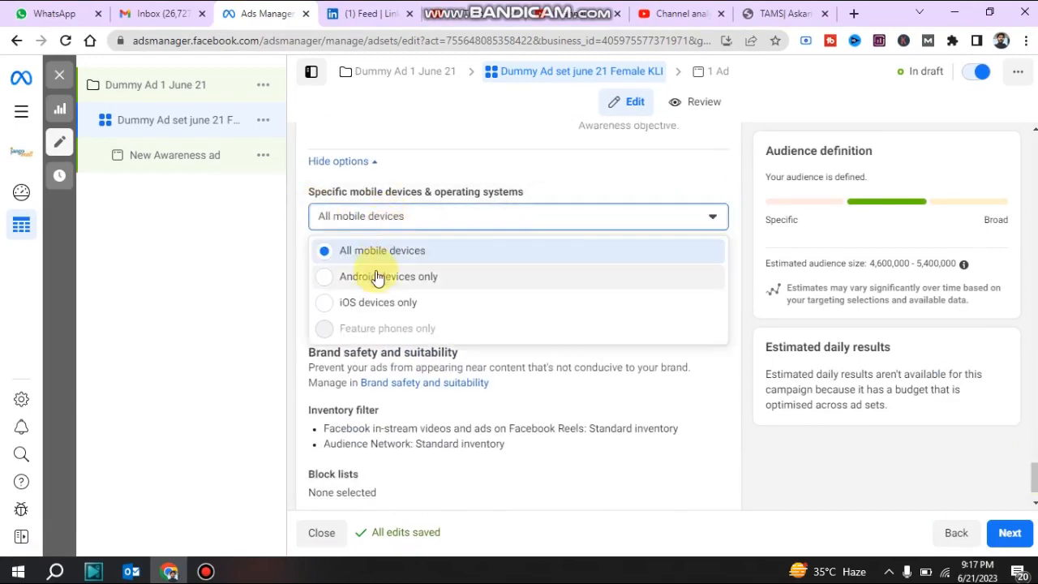
left_click(215, 278)
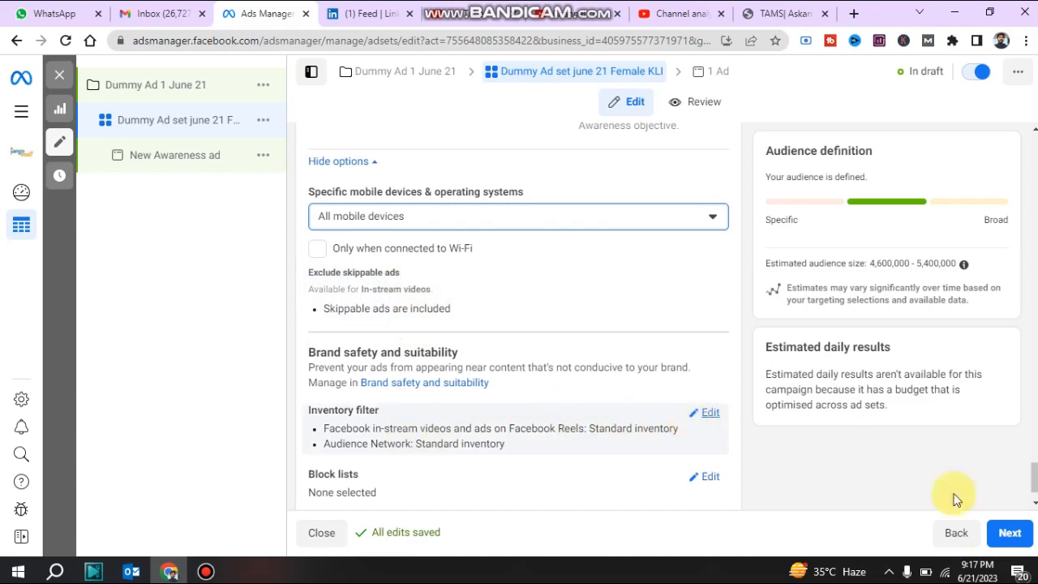
Step: Continue to the New Awareness ad and review its name, identity and ad format settings
left_click(1007, 539)
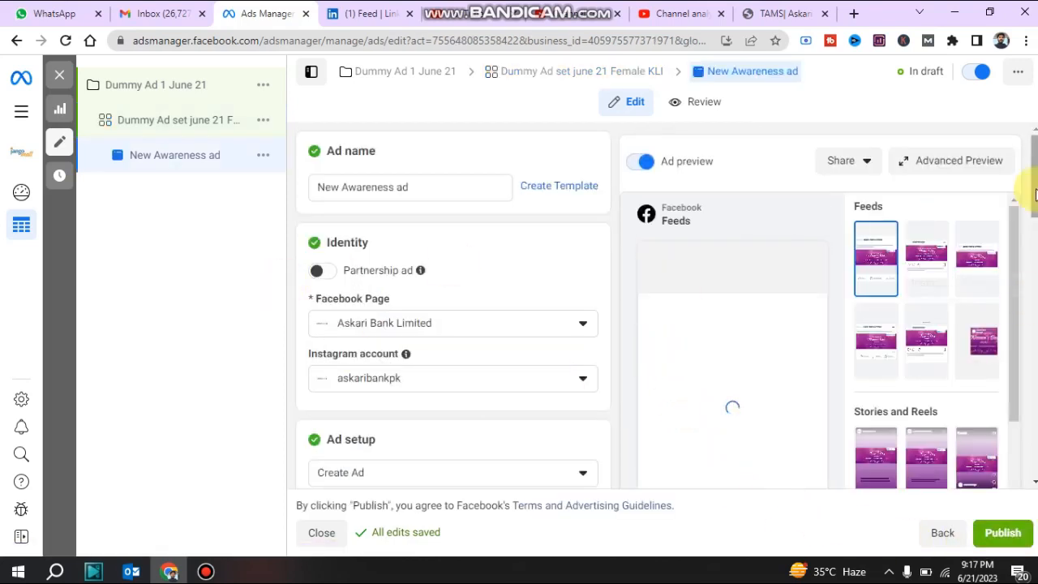
left_click(474, 188)
triple_click(315, 198)
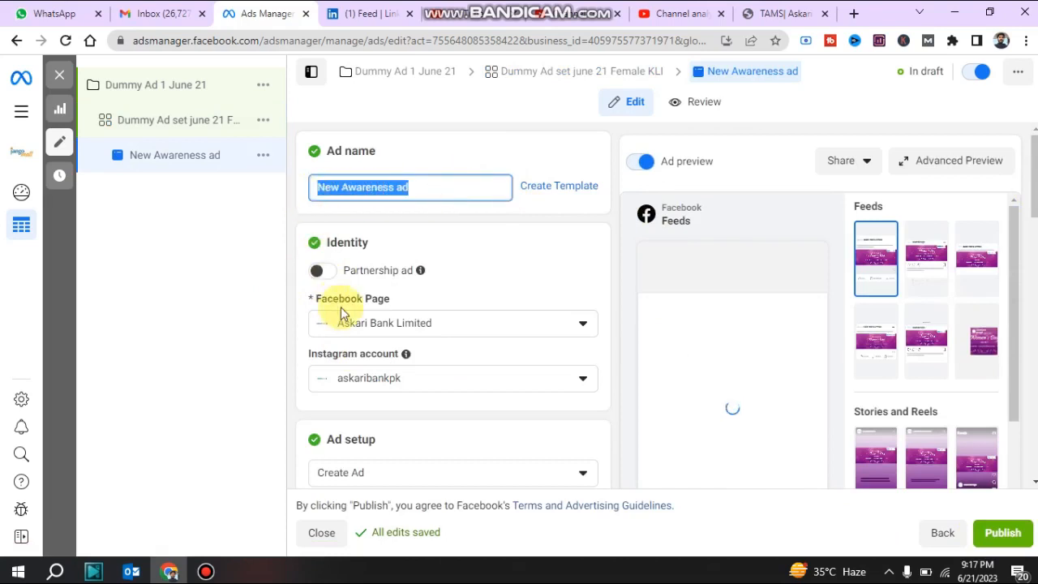
left_click_drag(1034, 188, 1036, 257)
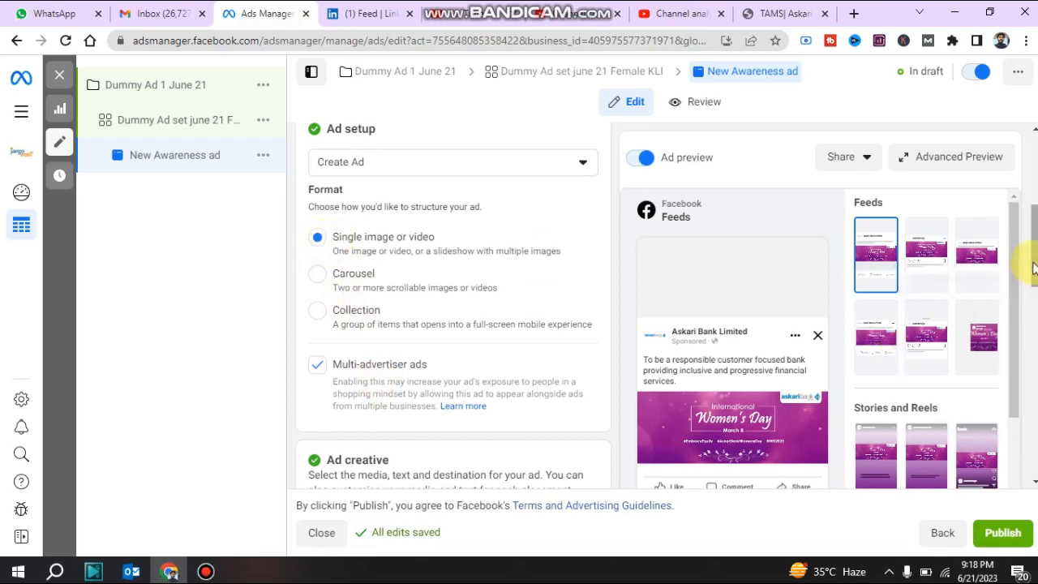
Step: Check the edit options for the ad creative's media and remove the existing Women's Day image from all placements
scroll(1034, 270, "down", 4)
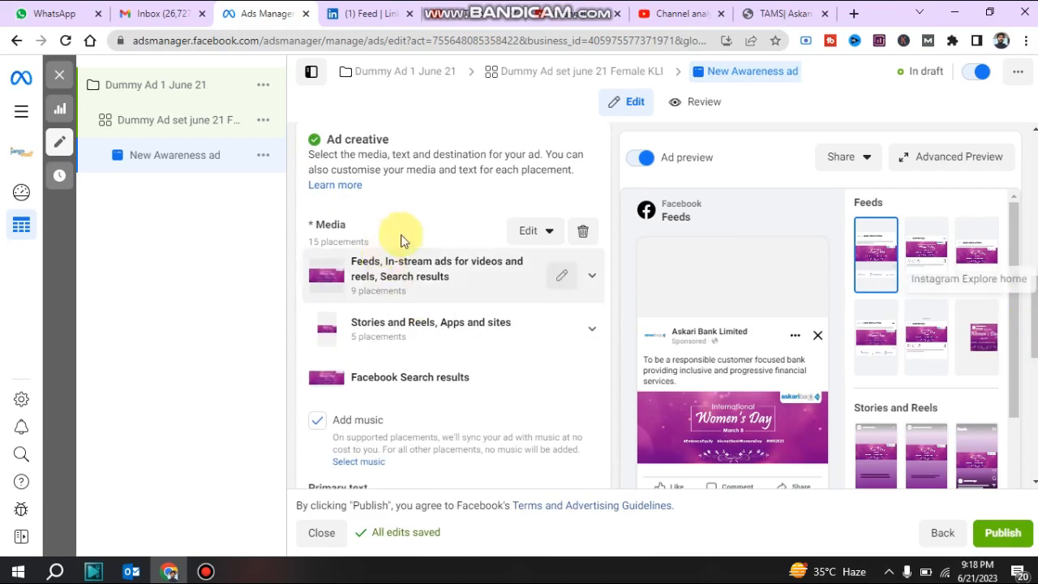
left_click(550, 235)
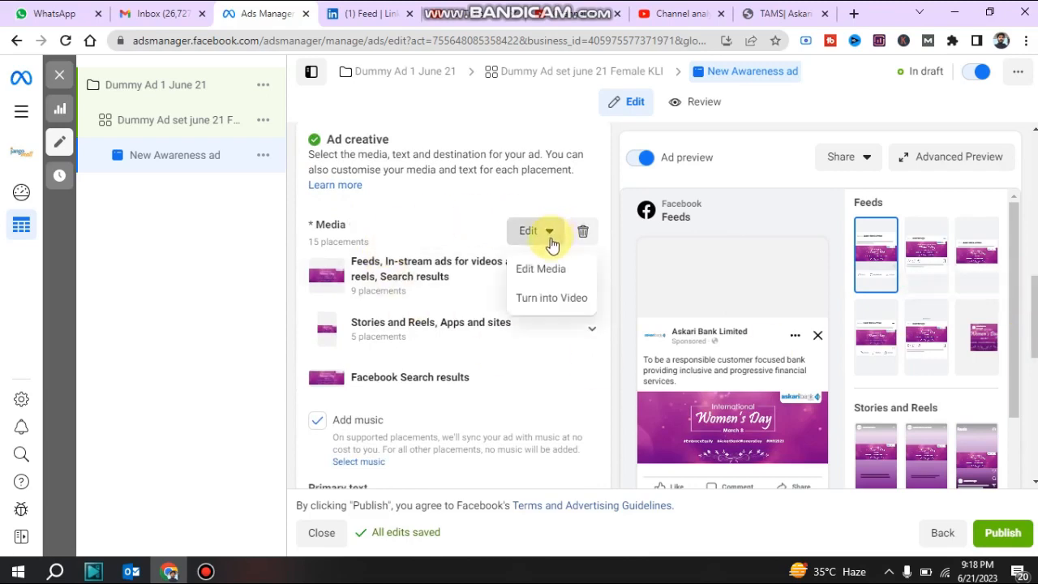
left_click(401, 202)
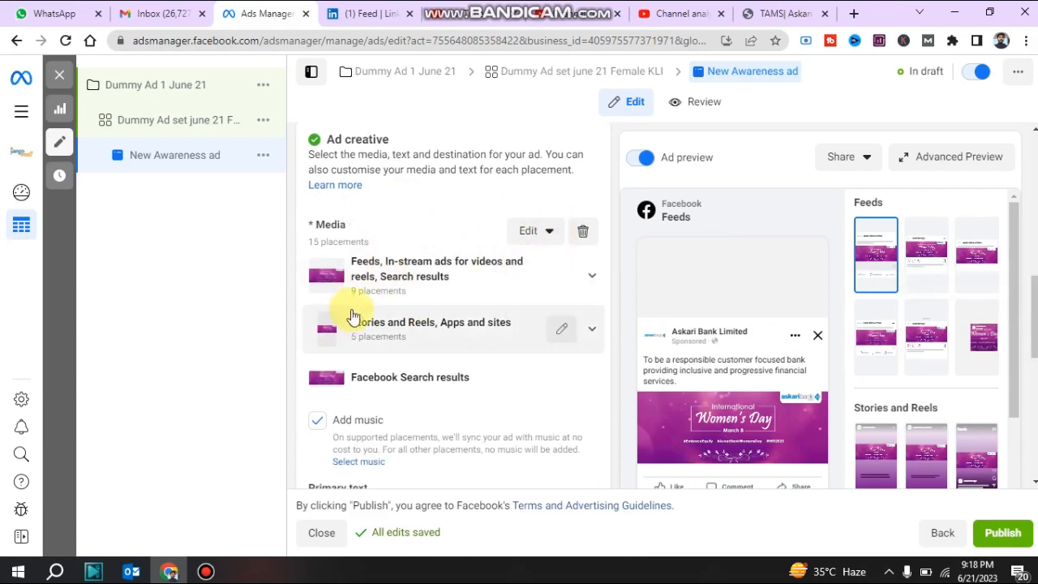
left_click(581, 233)
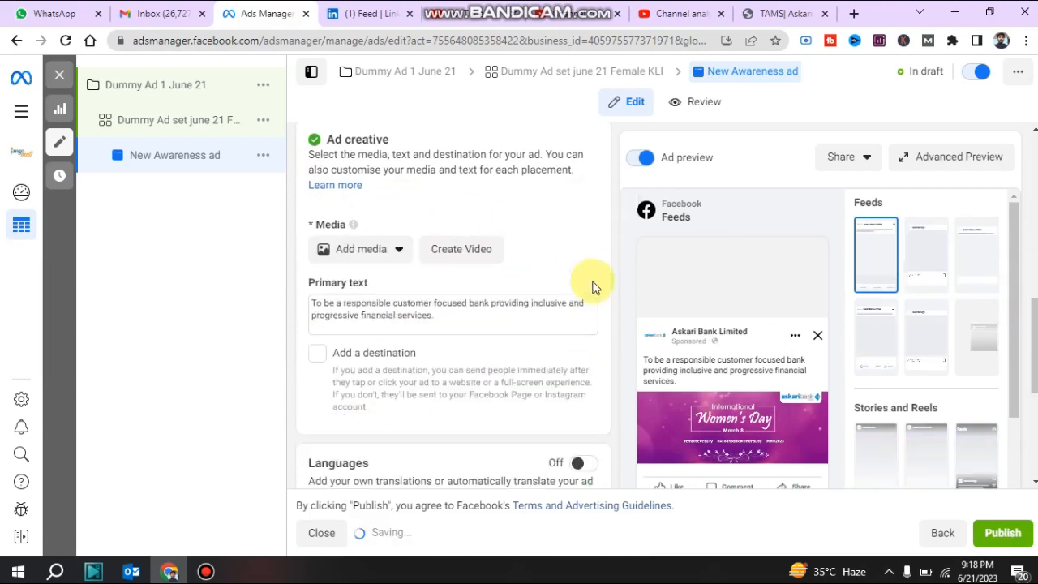
Step: Add the account image "Learn Digital Media Marketing FREE" (1280 × 720) as the ad's media and accept the recommended original crops for all placements
left_click(401, 253)
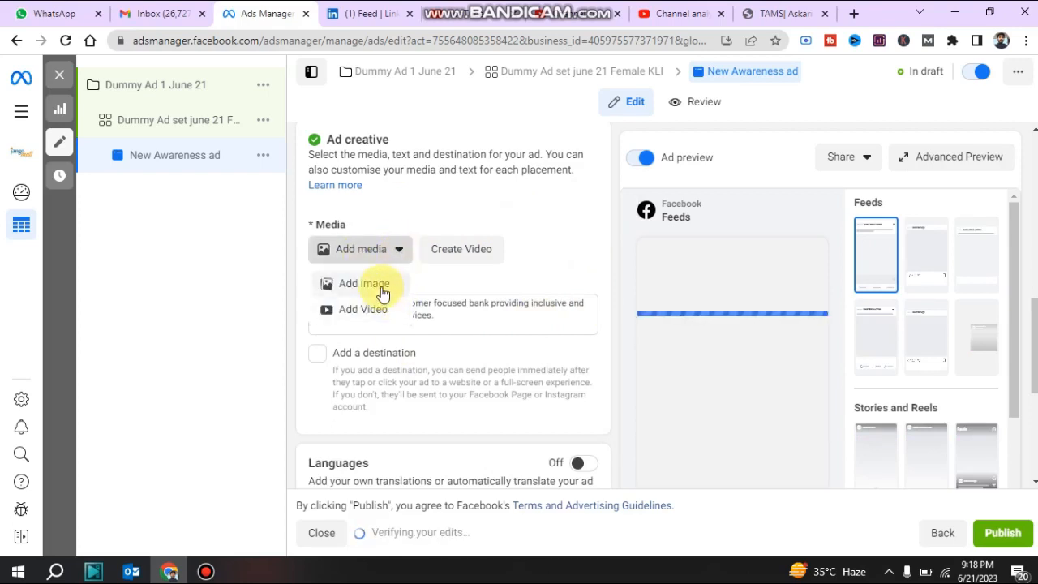
left_click(387, 291)
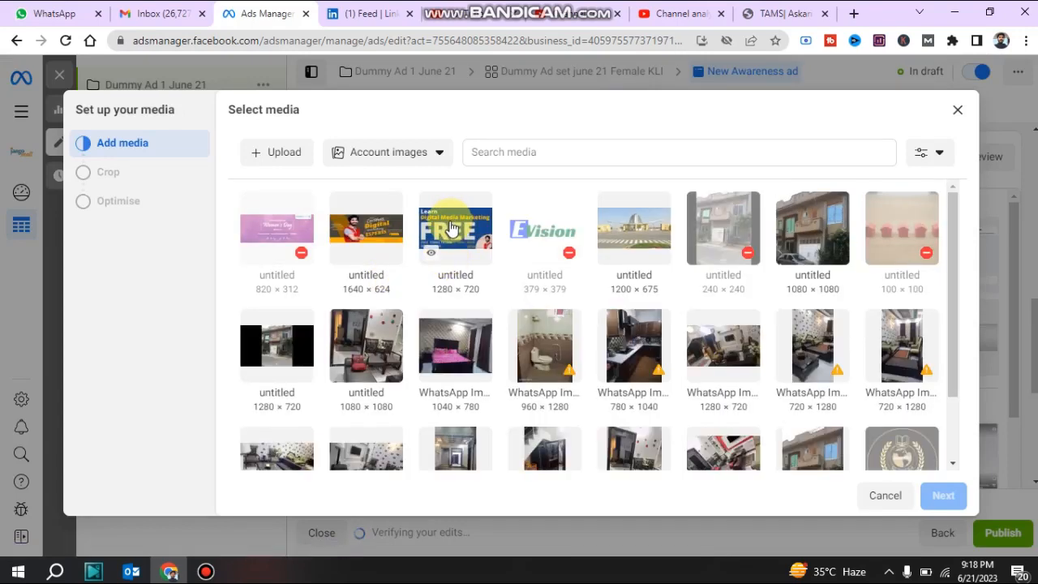
left_click(452, 230)
left_click(942, 495)
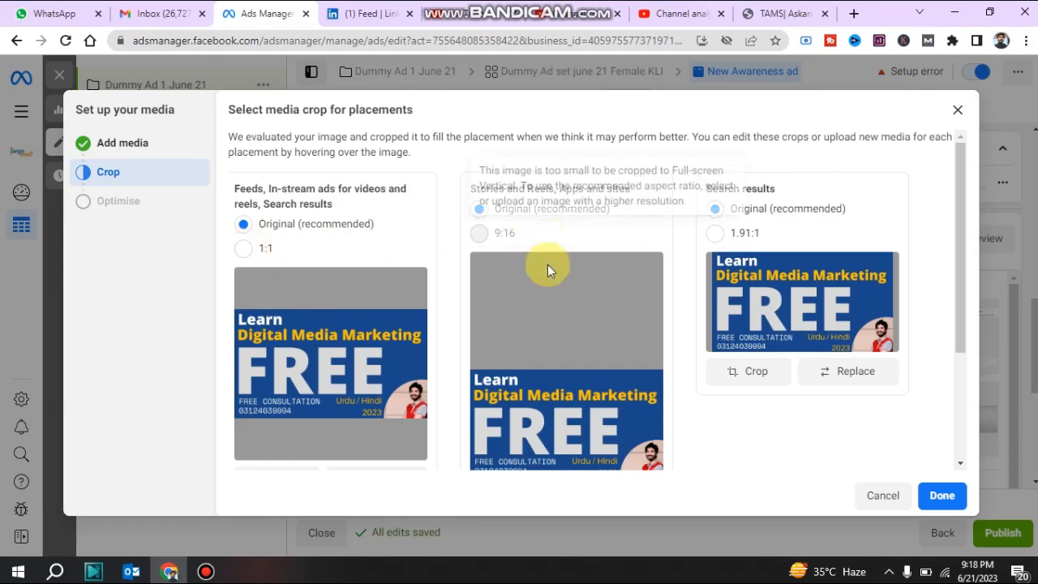
left_click_drag(961, 287, 968, 378)
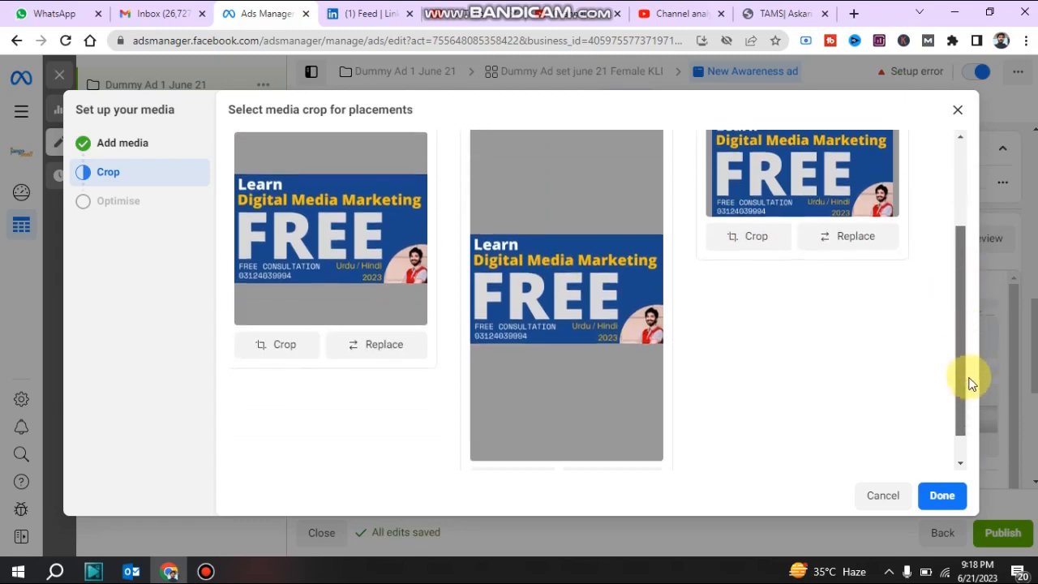
scroll(535, 329, "up", 2)
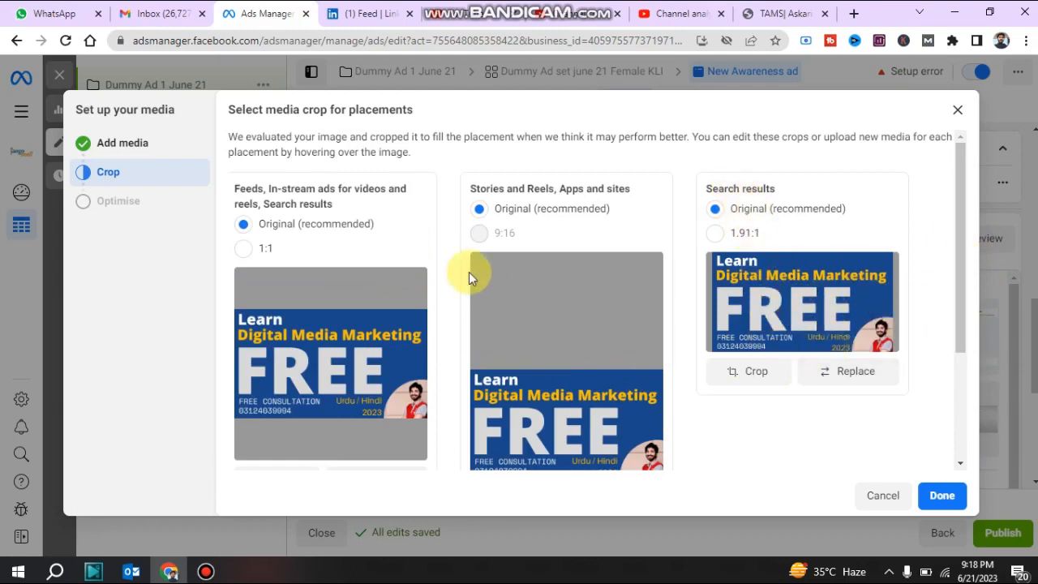
mouse_move(519, 226)
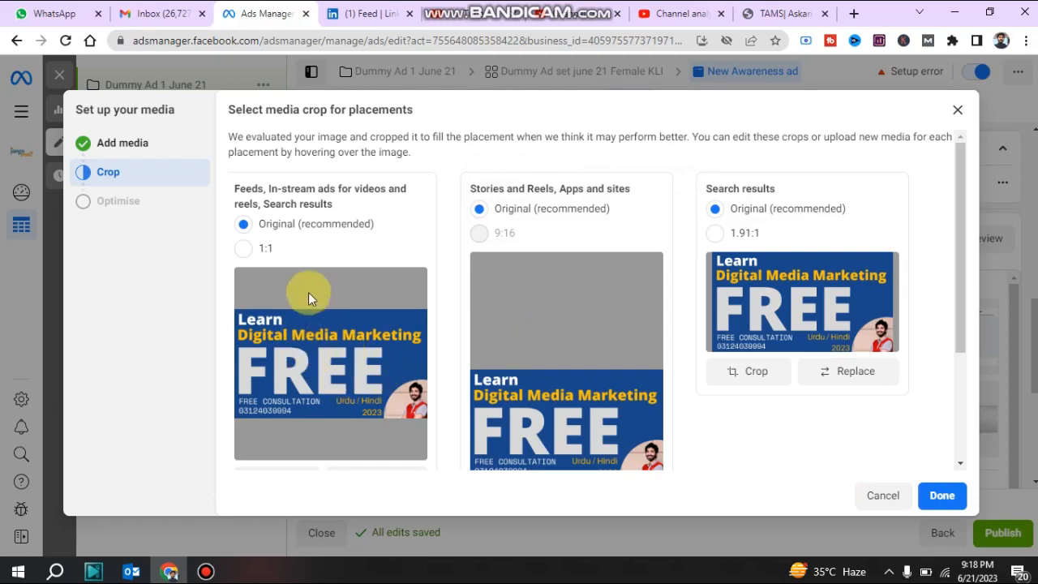
left_click(942, 496)
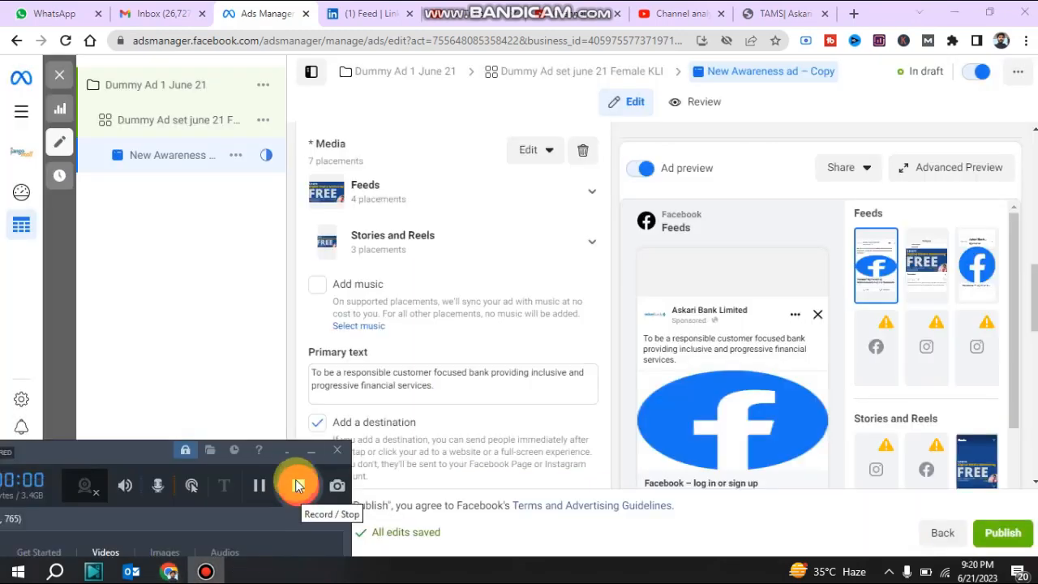
Step: Open the ad's primary text for editing and check the guidance on adding multiple text options
left_click(309, 453)
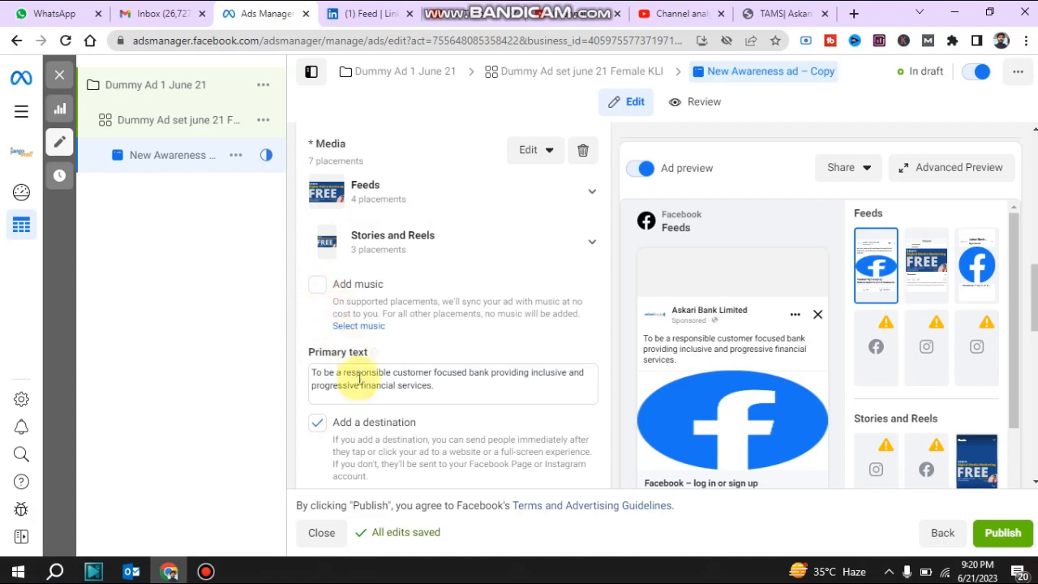
left_click(442, 386)
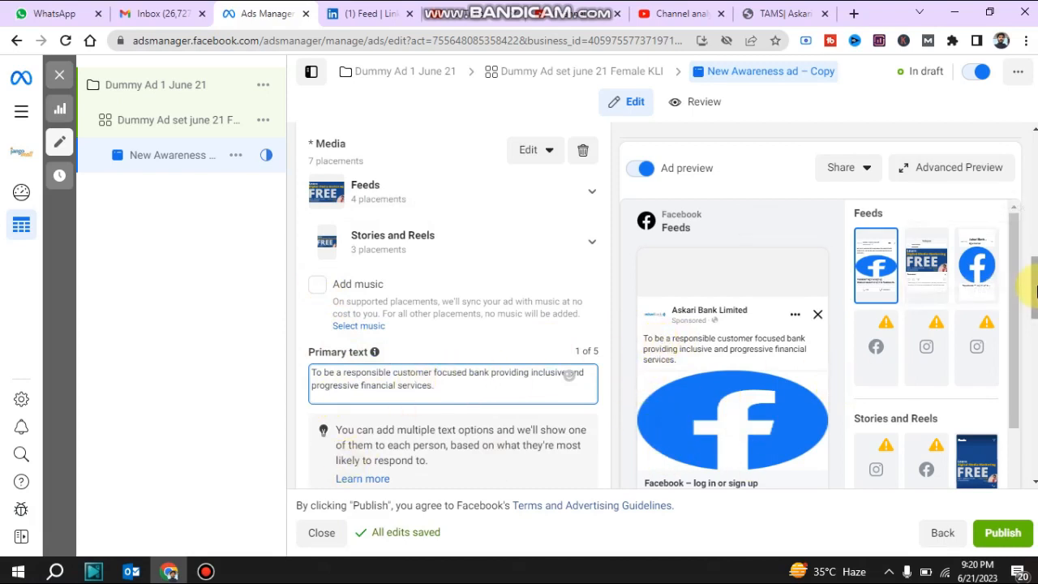
left_click_drag(1034, 288, 1034, 325)
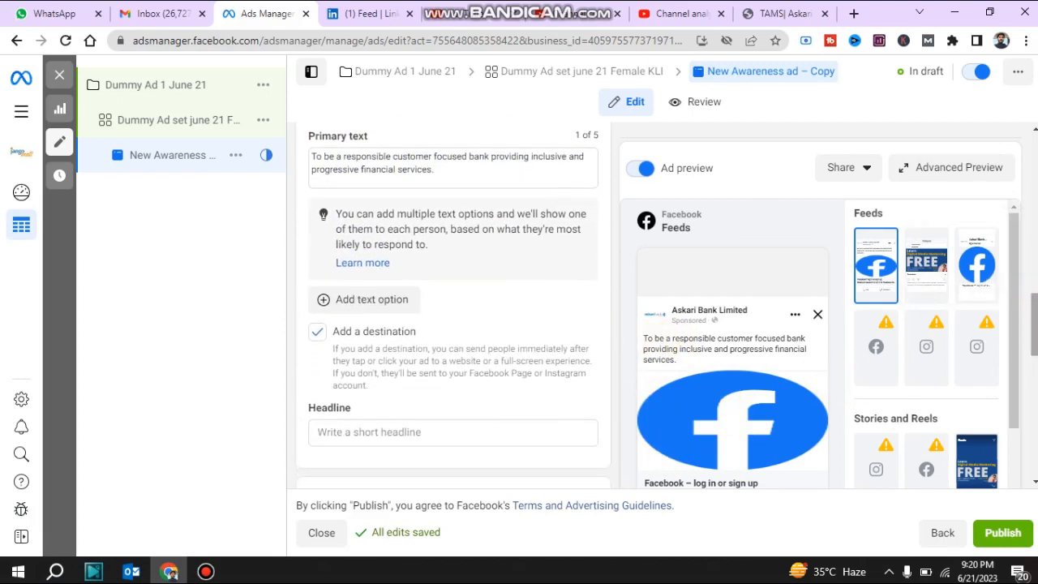
Step: Turn the ad's destination off and on again, and choose WhatsApp as the place to send people
left_click(317, 334)
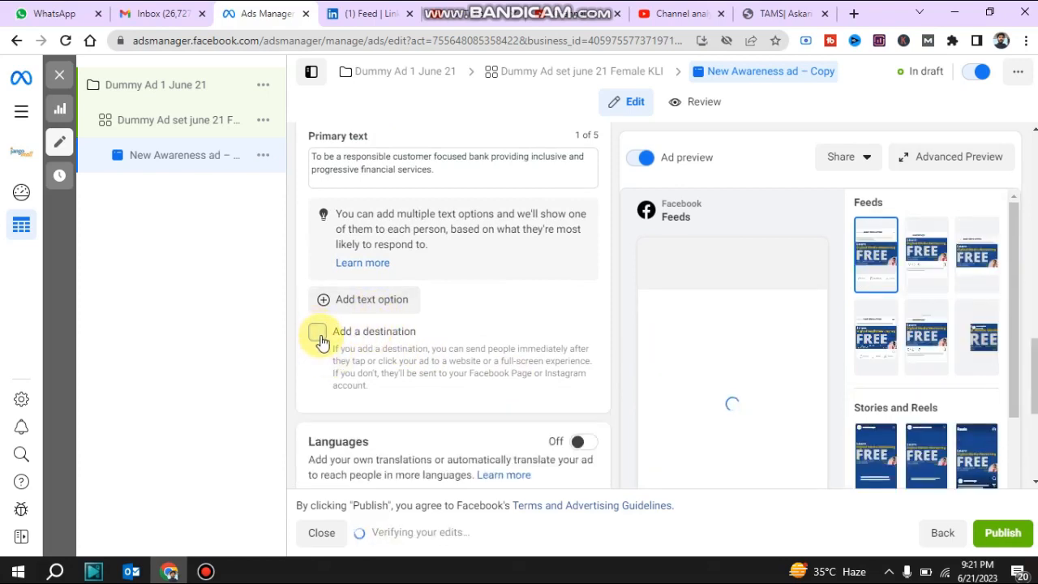
left_click(319, 336)
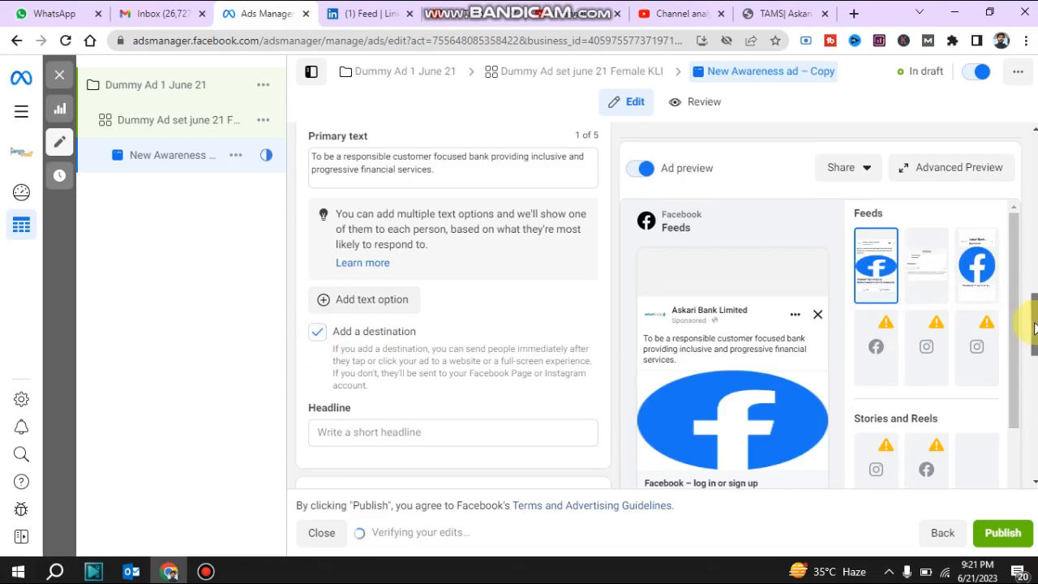
scroll(388, 395, "down", 3)
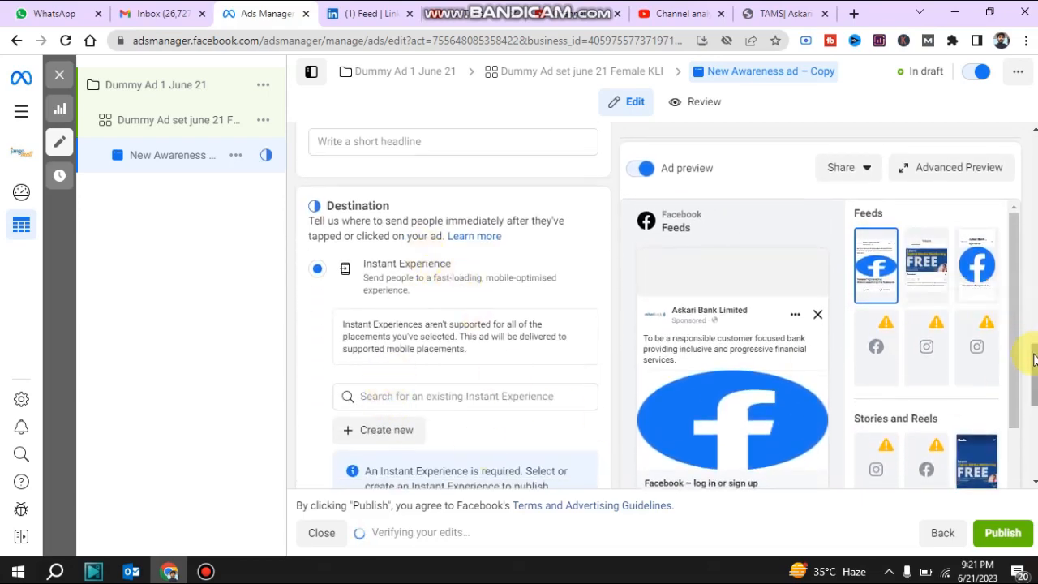
scroll(1034, 359, "down", 4)
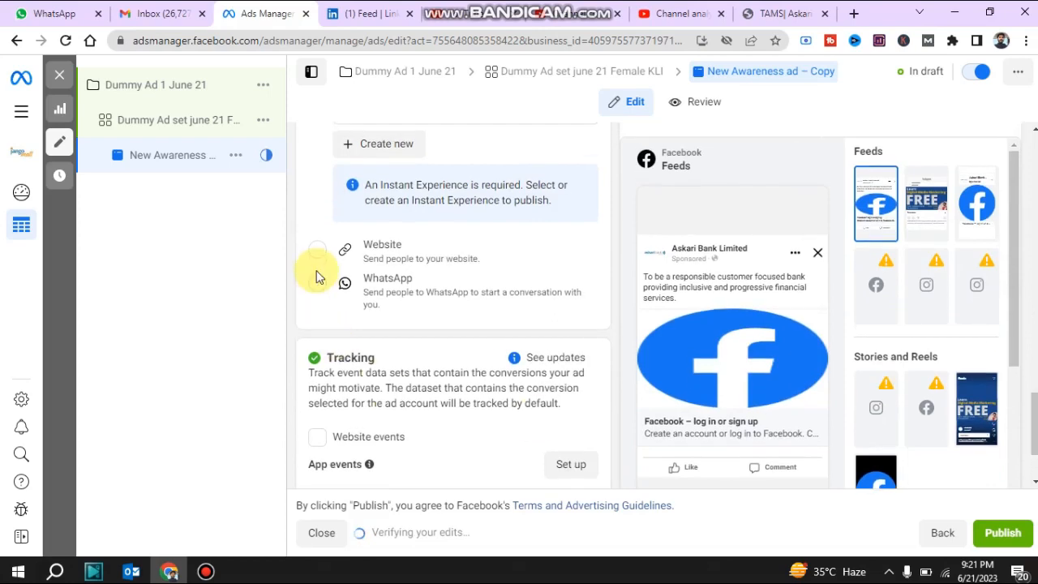
left_click(317, 283)
scroll(319, 287, "down", 2)
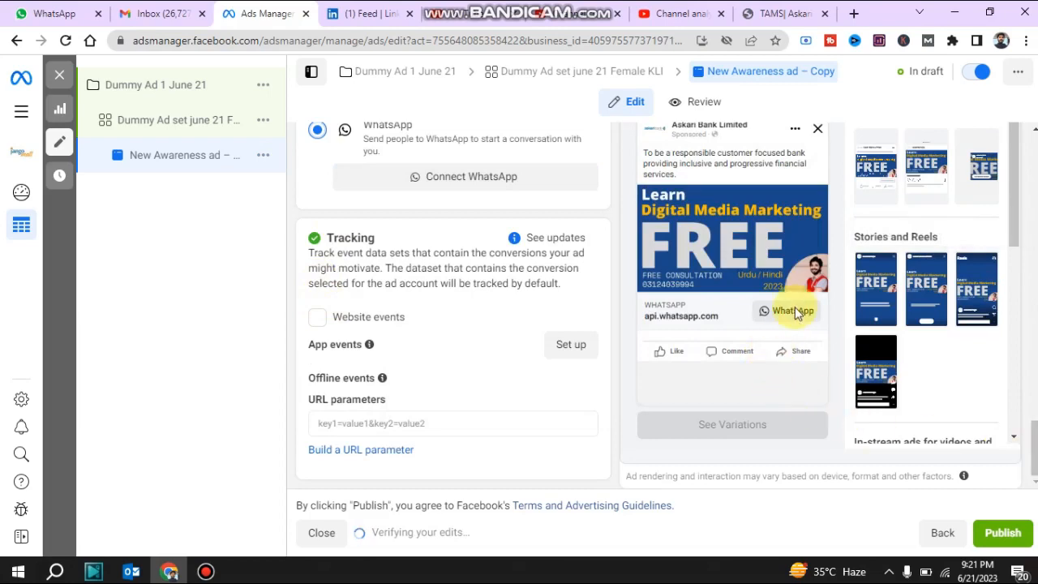
scroll(1026, 415, "up", 3)
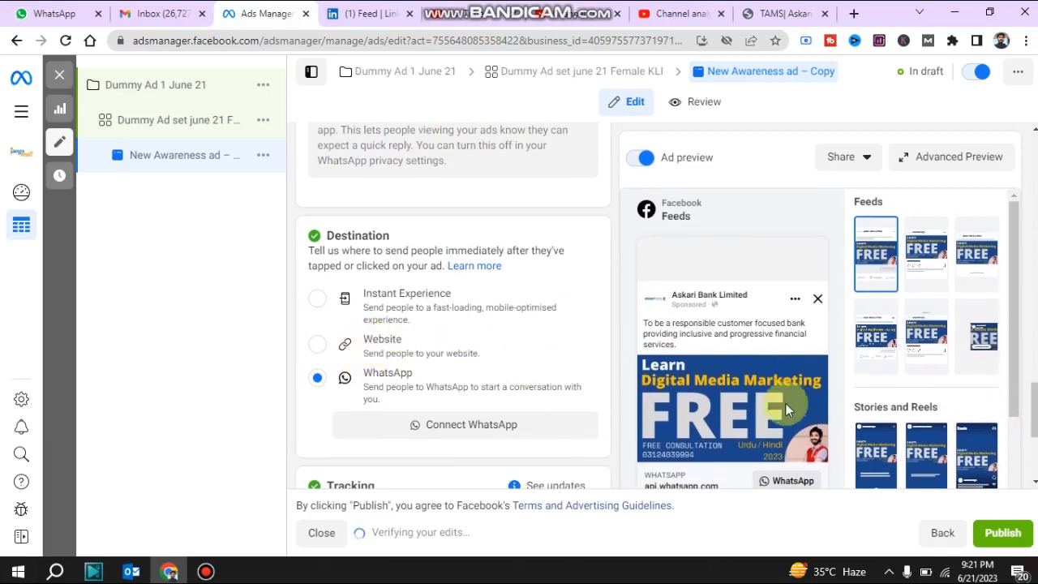
scroll(1034, 413, "down", 3)
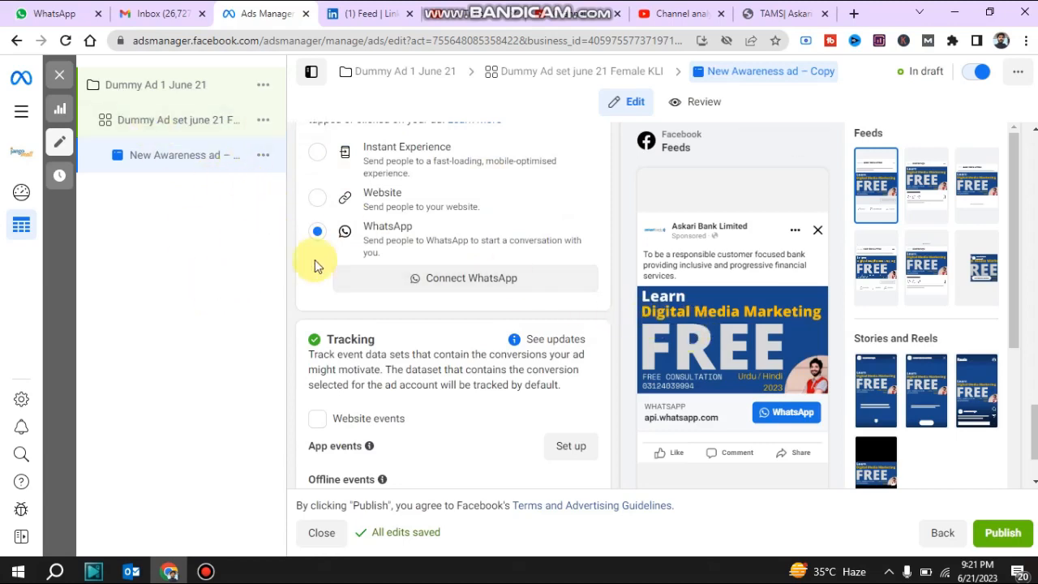
Step: Quickly duplicate New Awareness ad – Copy within the same ad set
left_click(262, 156)
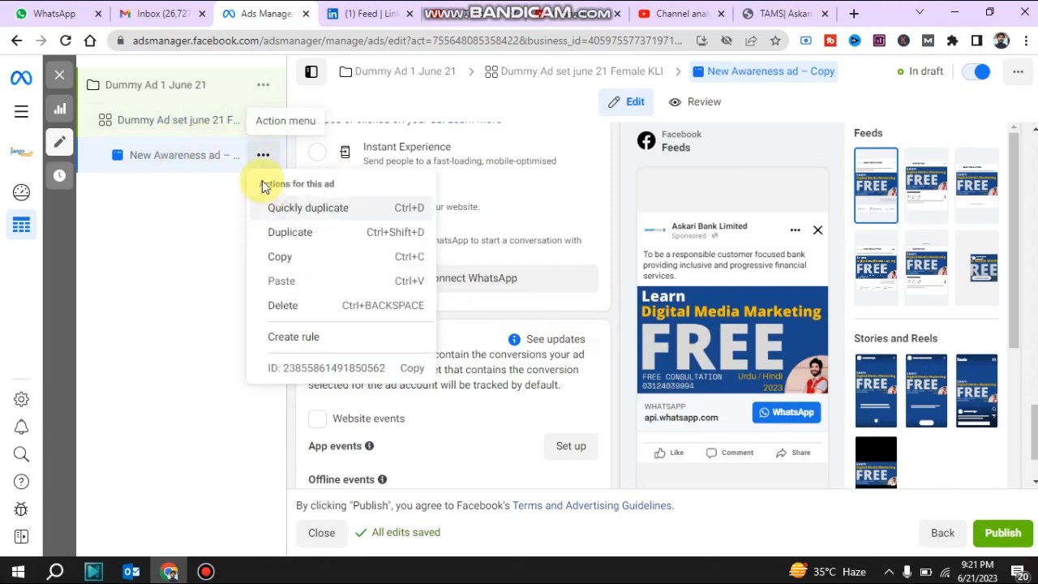
left_click(279, 211)
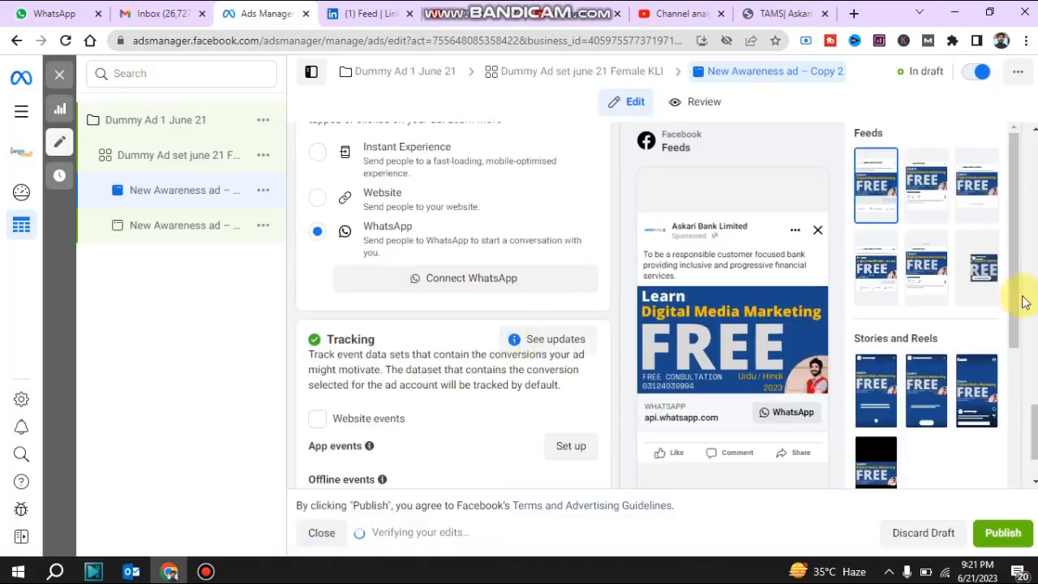
left_click_drag(1034, 449, 1033, 412)
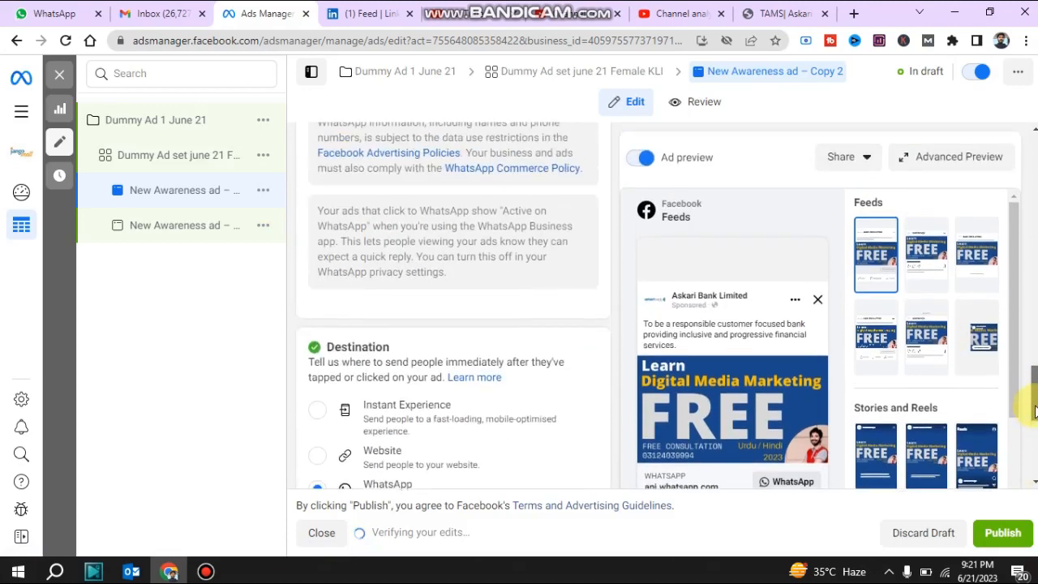
Step: Replace the media of New Awareness ad – Copy with the 1640 × 624 "Certified Digital Marketing Experts" image using the recommended crops, and compare both ads
left_click(148, 231)
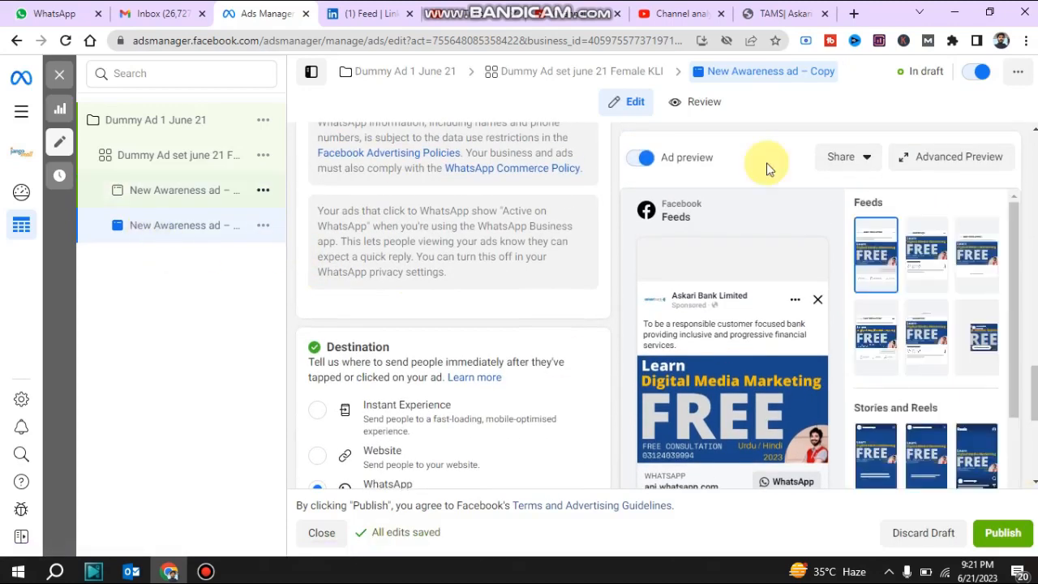
left_click_drag(1034, 393, 1034, 257)
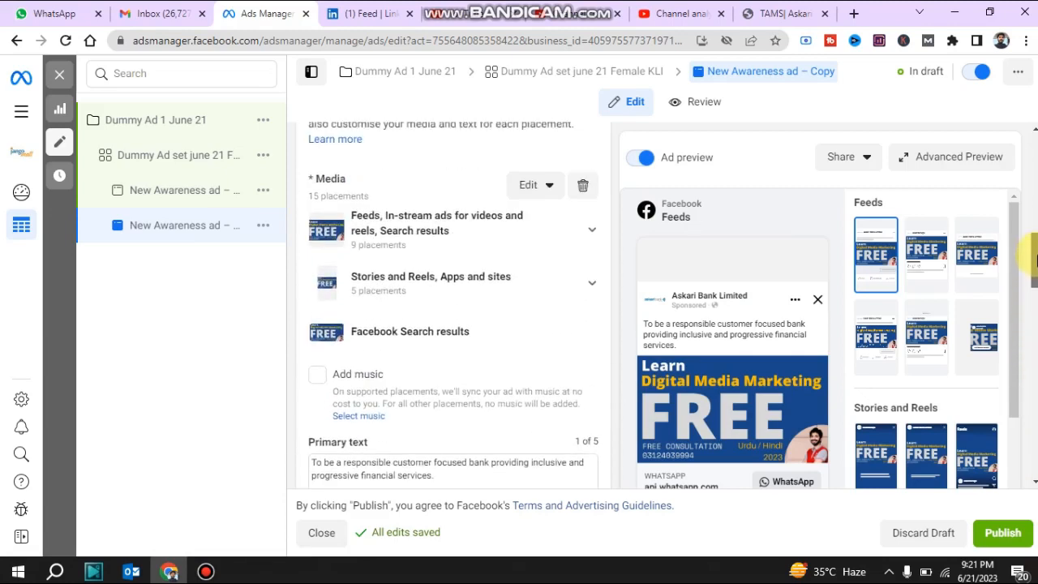
left_click(583, 186)
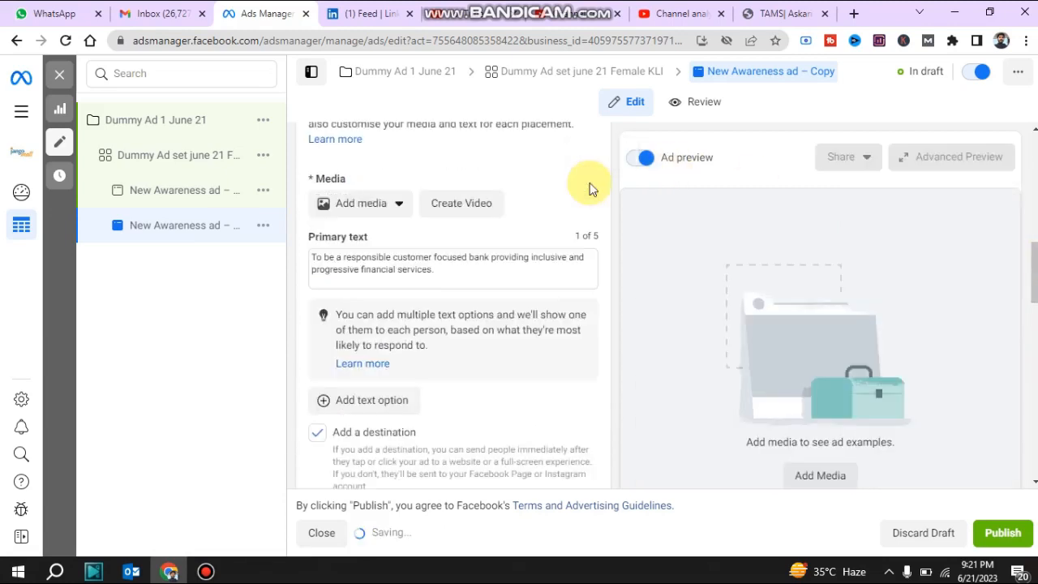
left_click(366, 209)
left_click(372, 252)
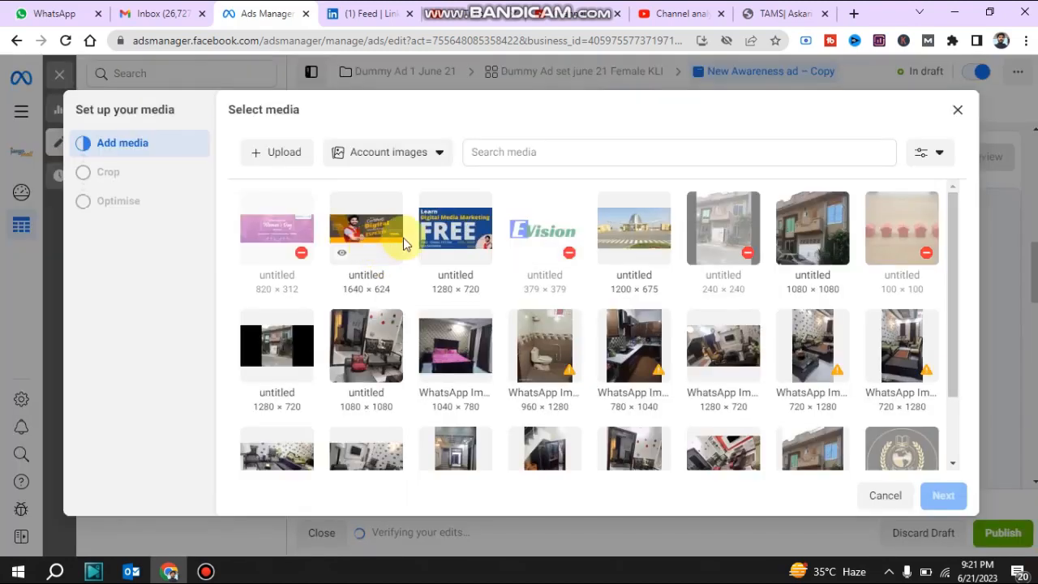
left_click(369, 234)
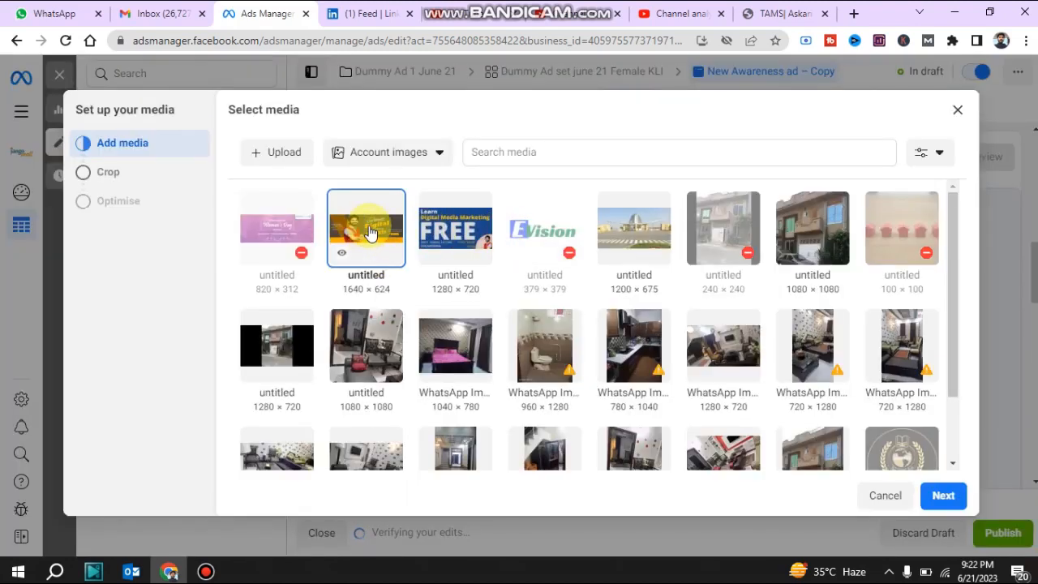
left_click(941, 496)
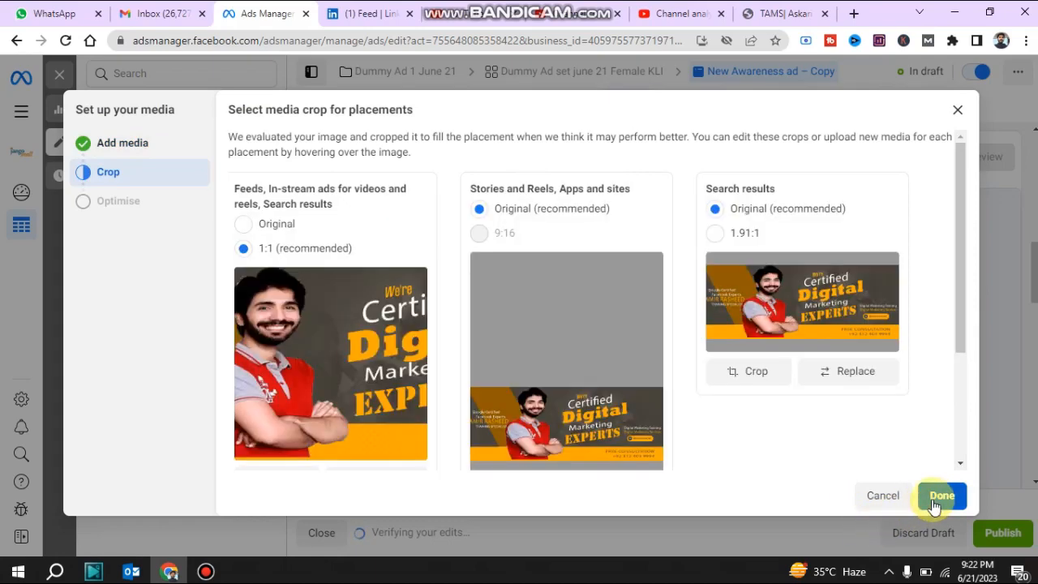
left_click(938, 497)
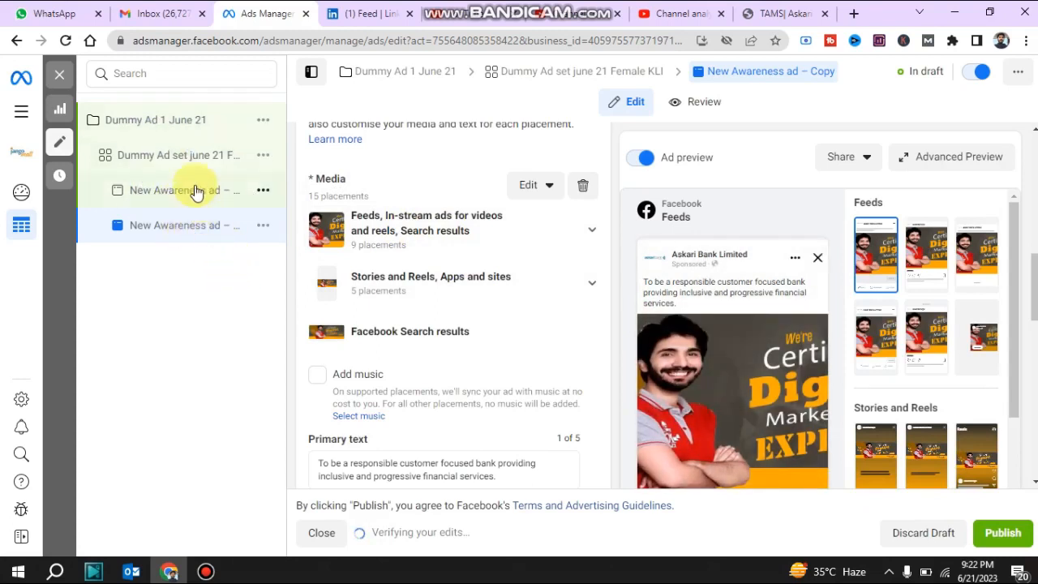
left_click(195, 192)
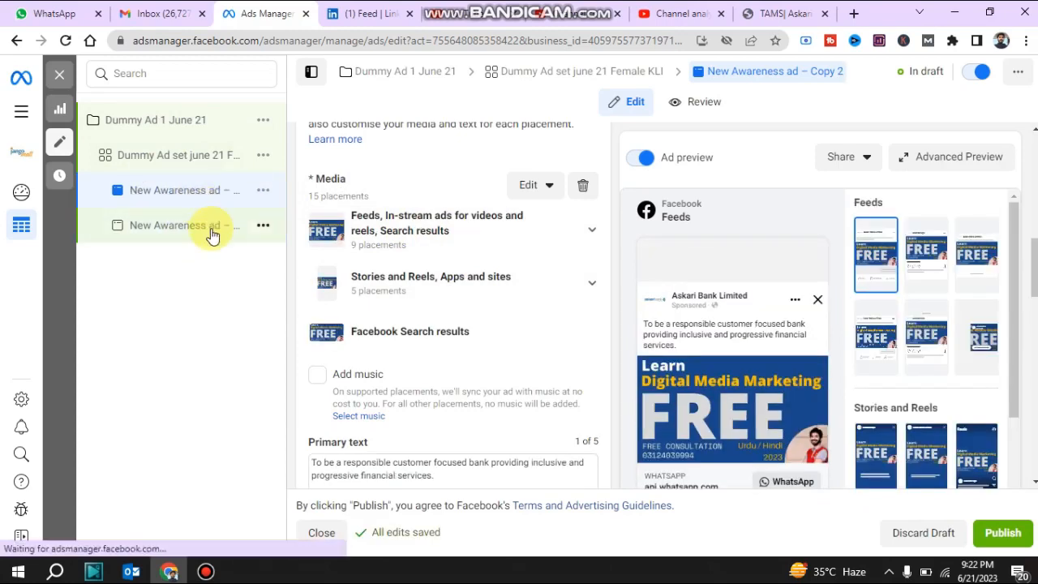
left_click(211, 233)
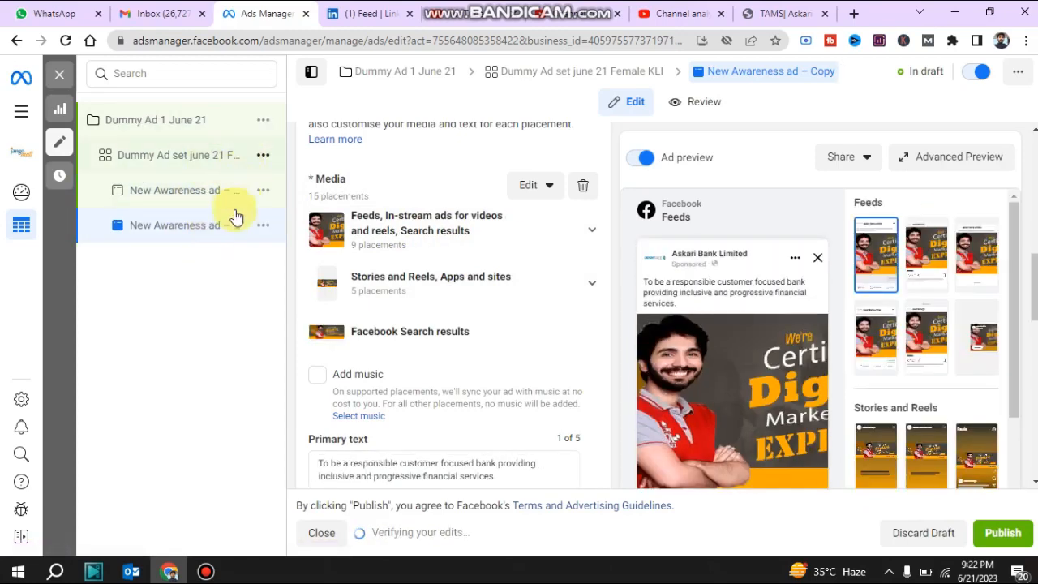
Step: Quickly duplicate the ad set "Dummy Ad set june 21 Female KLI" with its ads and set the copy's audience gender to Men
left_click(263, 155)
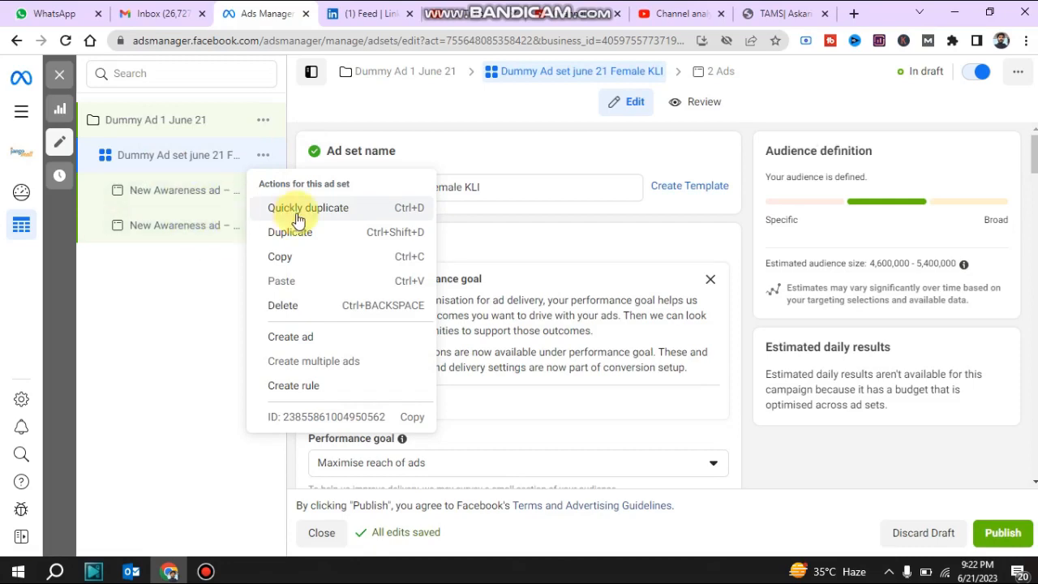
left_click(297, 209)
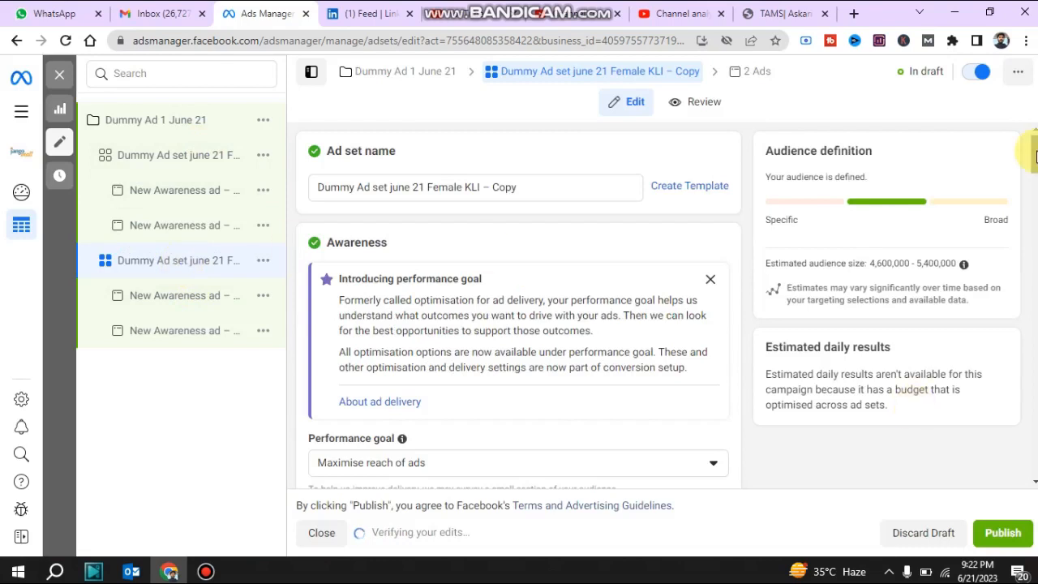
left_click_drag(1032, 159, 894, 299)
left_click(711, 258)
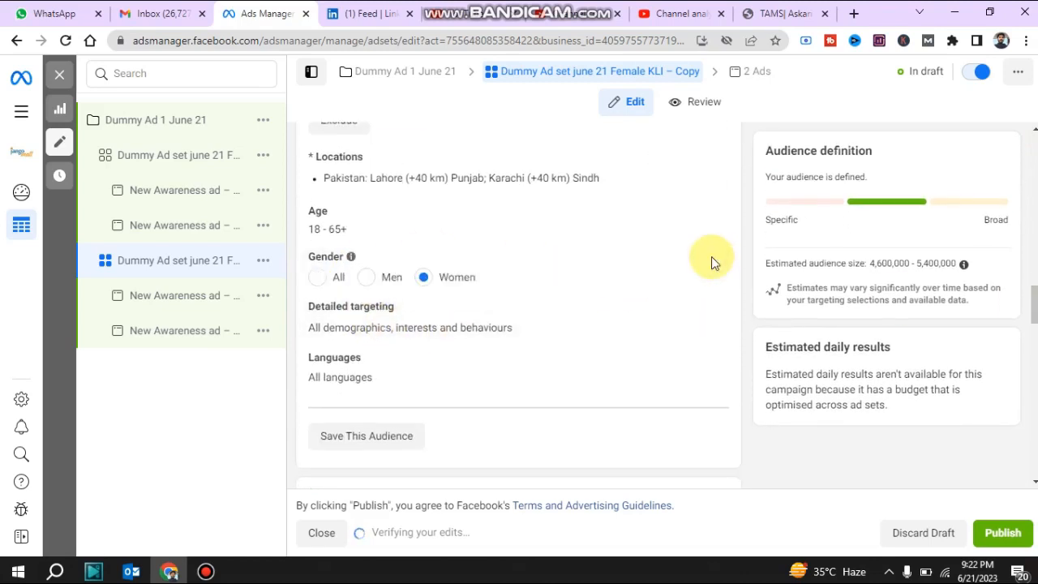
left_click(366, 277)
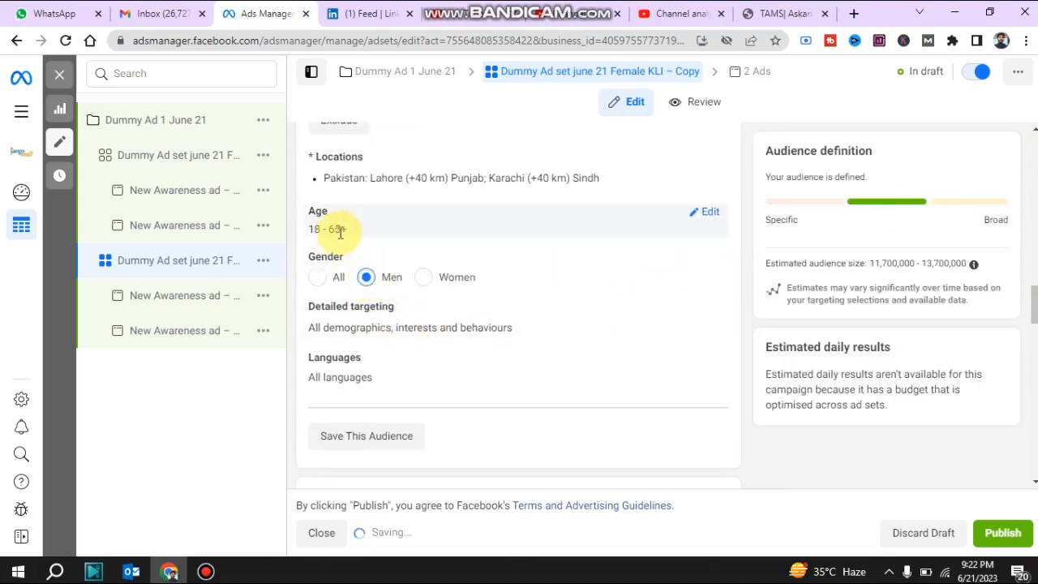